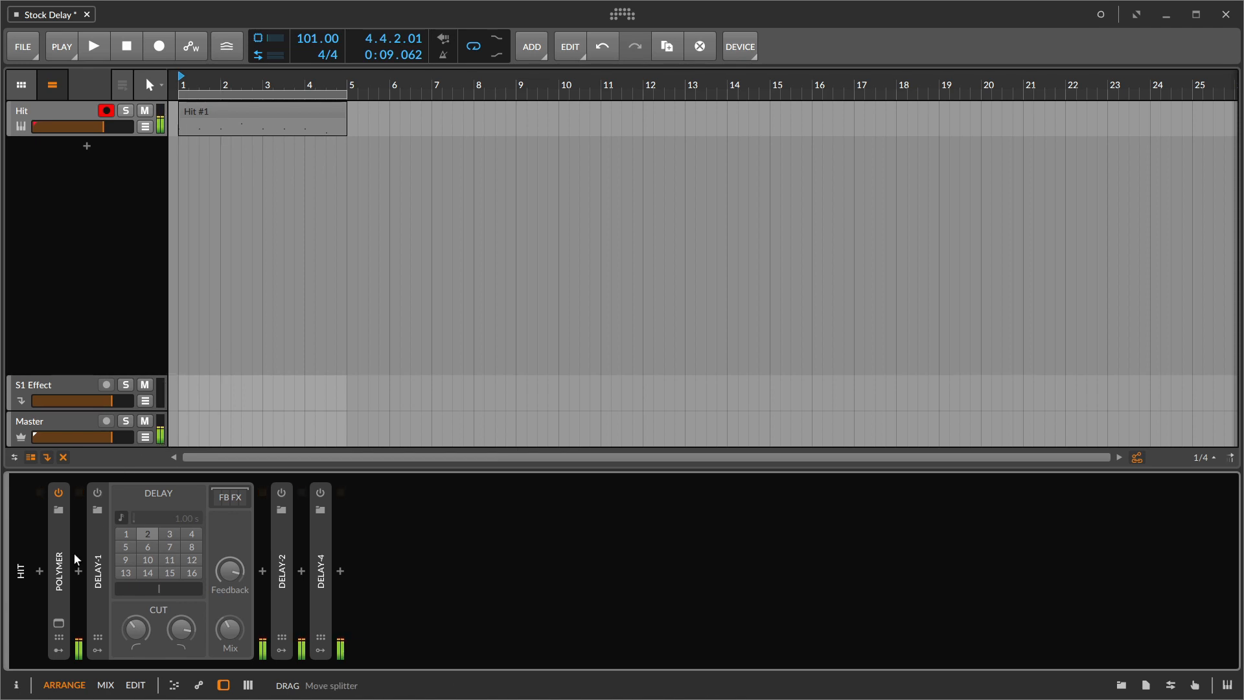
- Turn on Delay-1 and show its feedback FX chain, glancing at the S1 Effect track before returning to the Hit track
{"action": "left_click", "coordinate": [97, 493]}
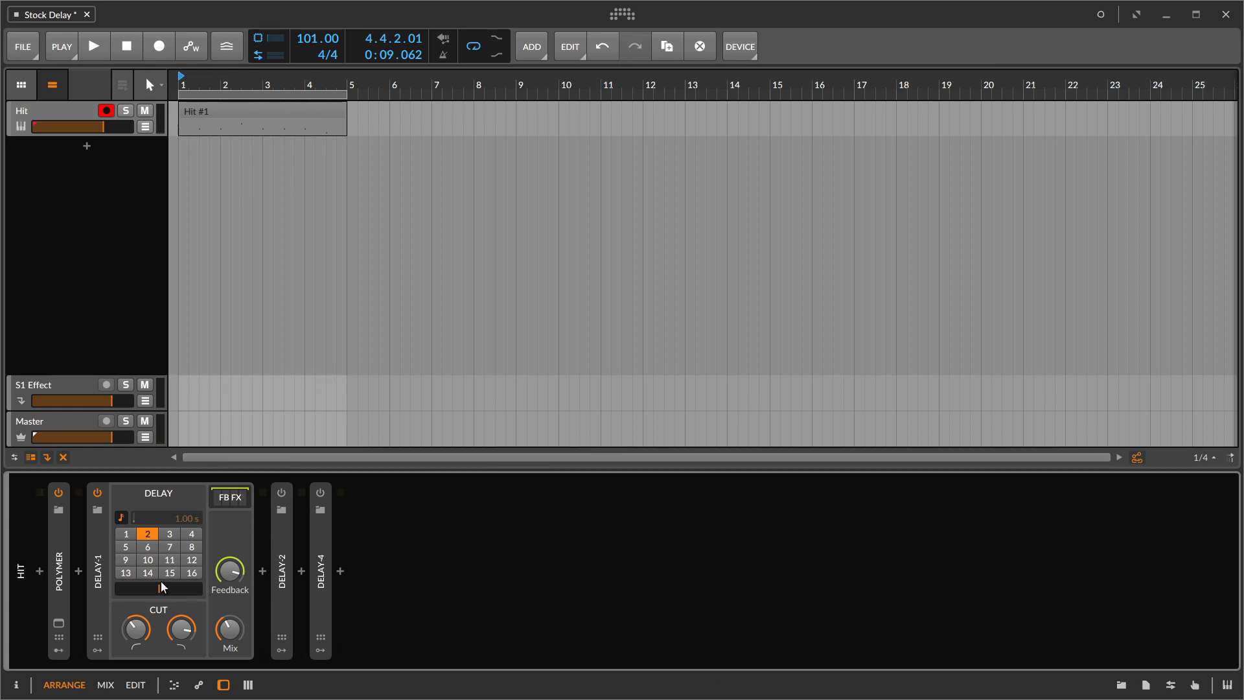
{"action": "left_click", "coordinate": [228, 499]}
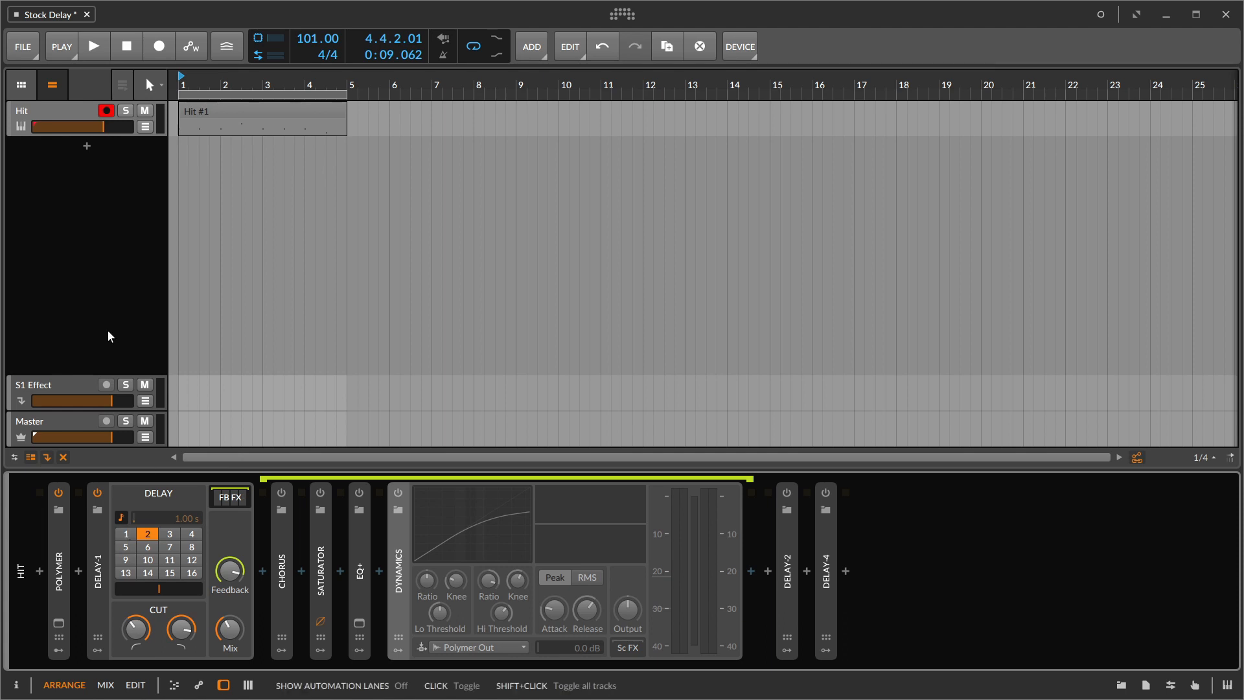
{"action": "left_click", "coordinate": [48, 383]}
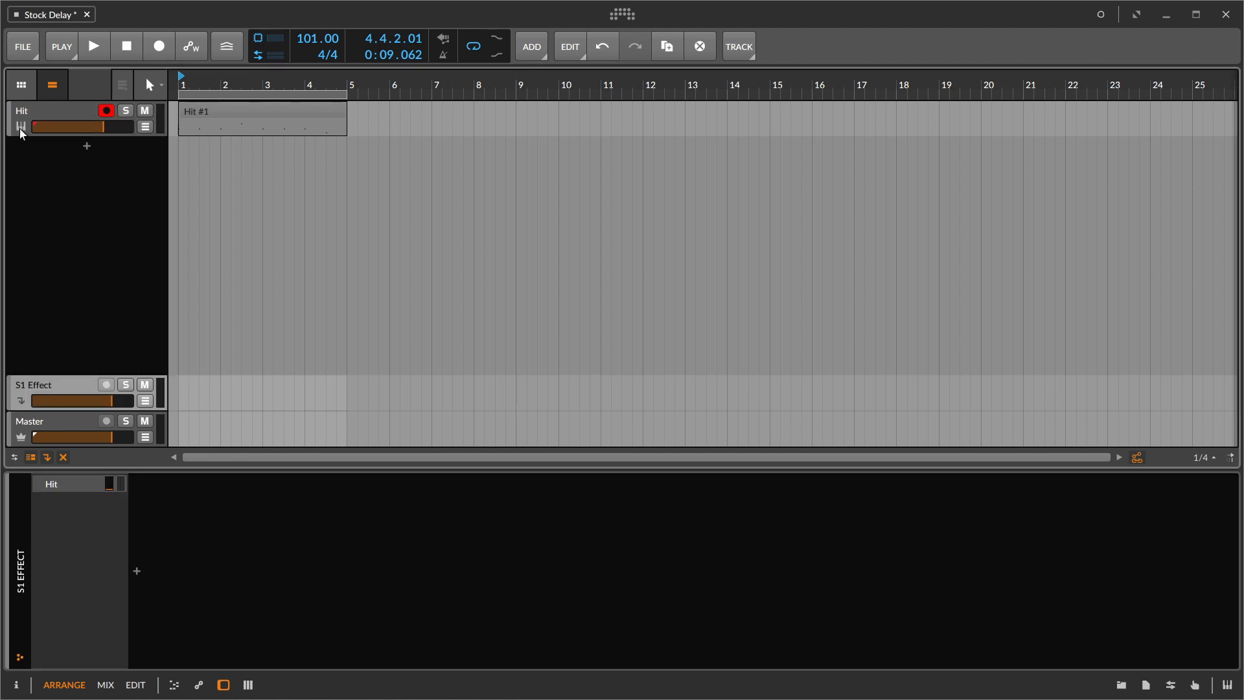
{"action": "left_click", "coordinate": [26, 105]}
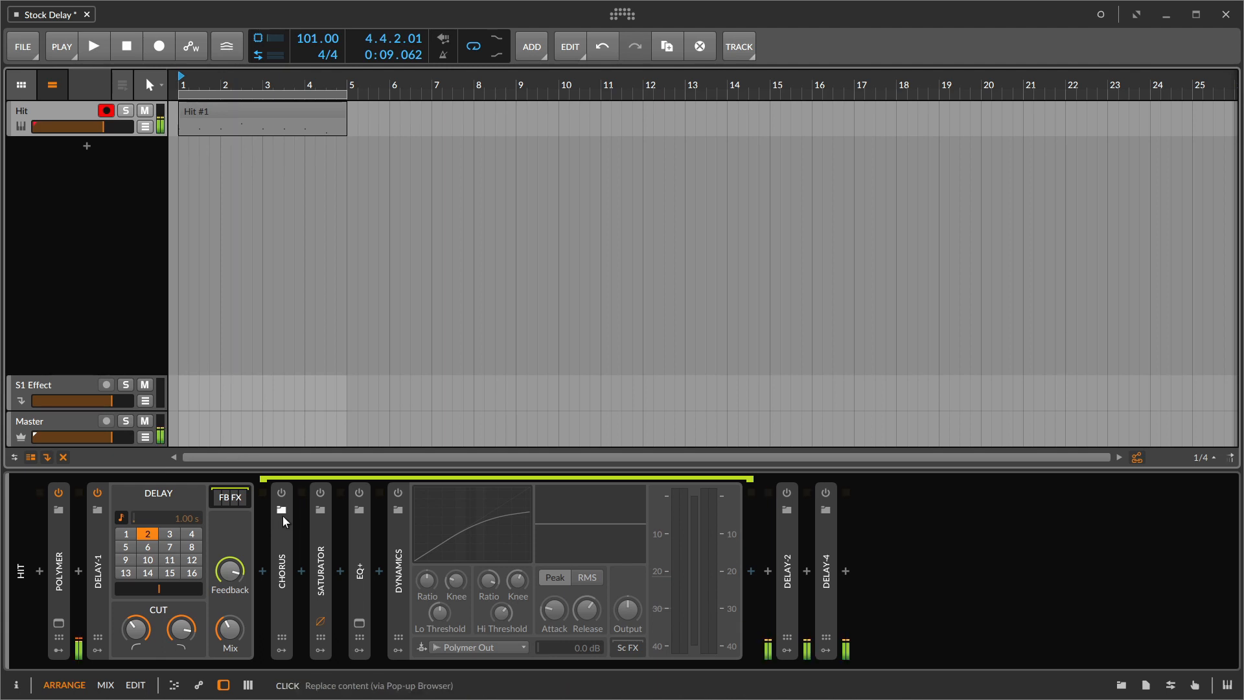
- Turn on Chorus, Saturator, EQ+ and Dynamics in Delay-1's feedback FX chain
{"action": "left_click", "coordinate": [281, 493]}
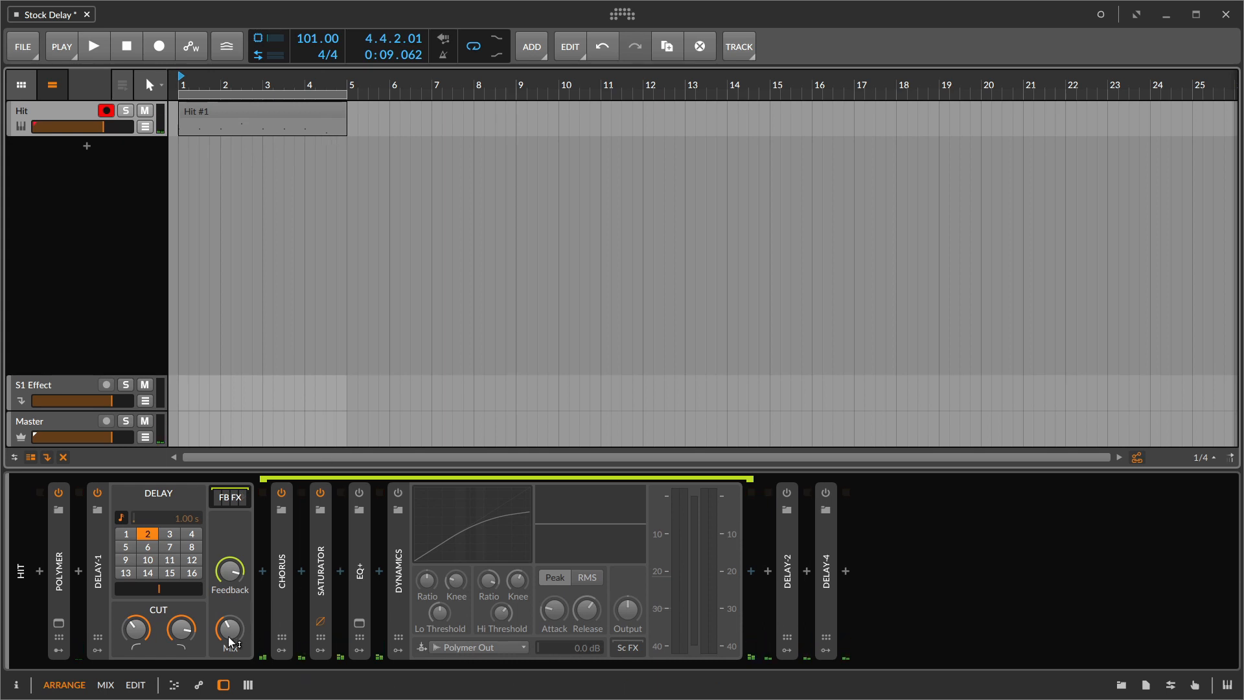
{"action": "left_click", "coordinate": [321, 493]}
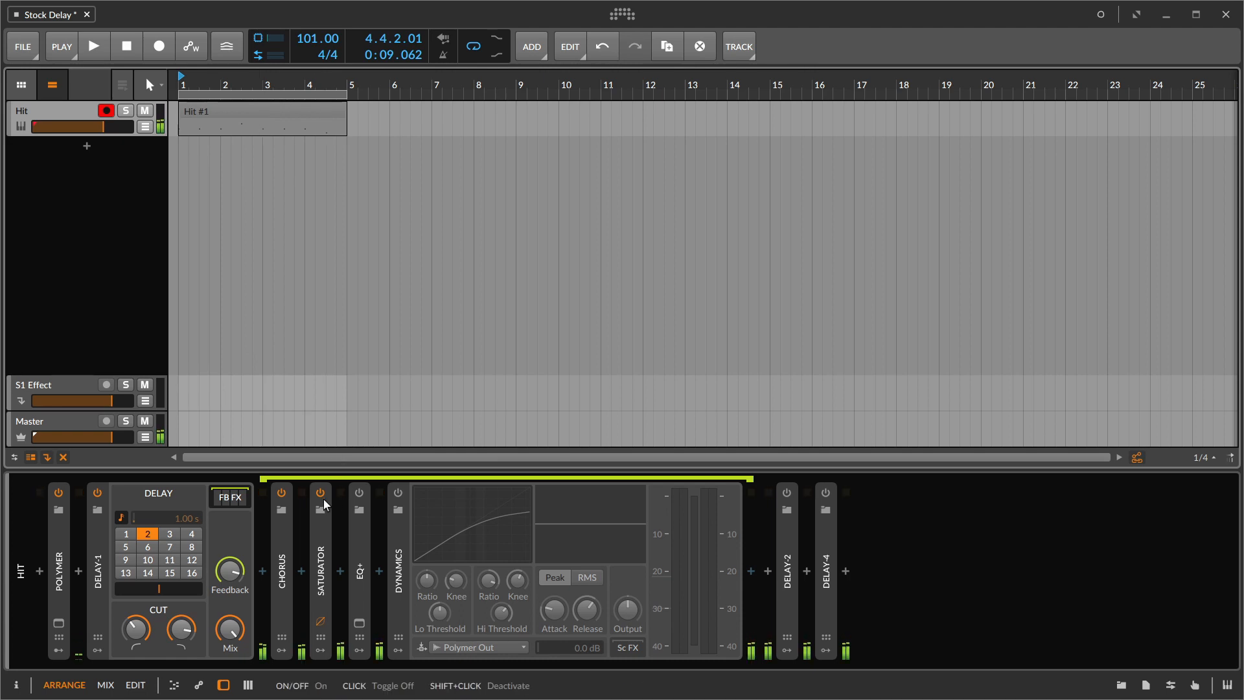
{"action": "double_click", "coordinate": [361, 536]}
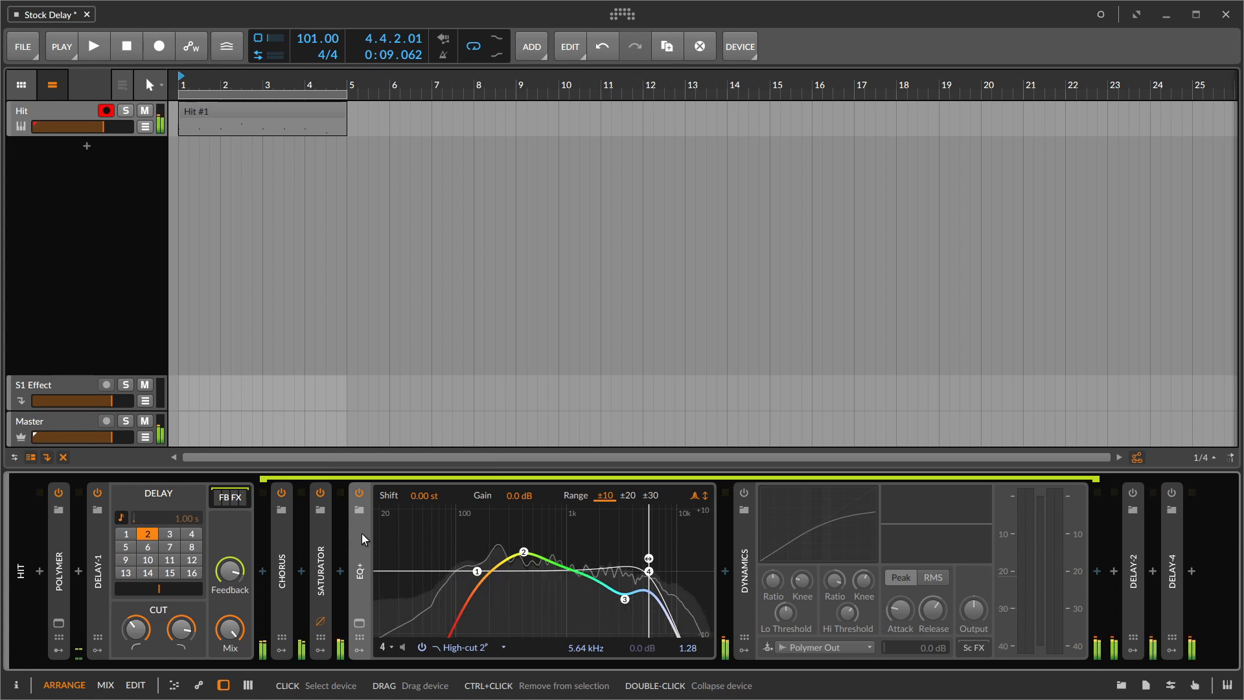
{"action": "double_click", "coordinate": [362, 534]}
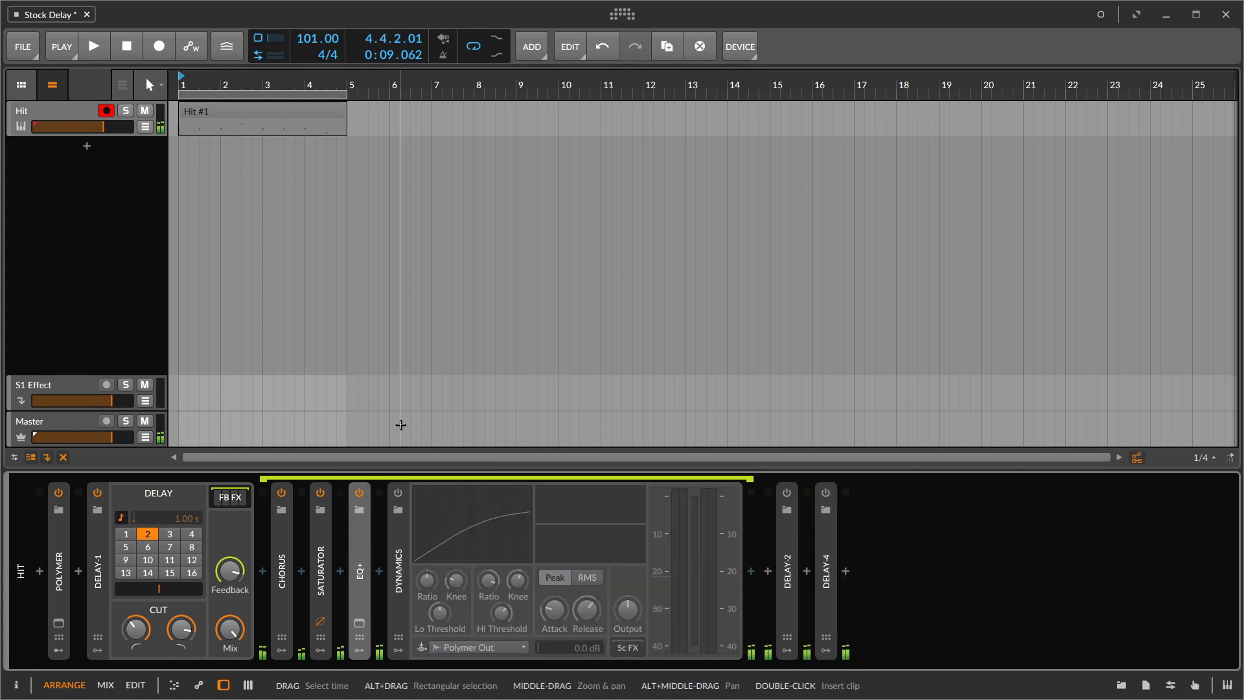
{"action": "left_click", "coordinate": [396, 492]}
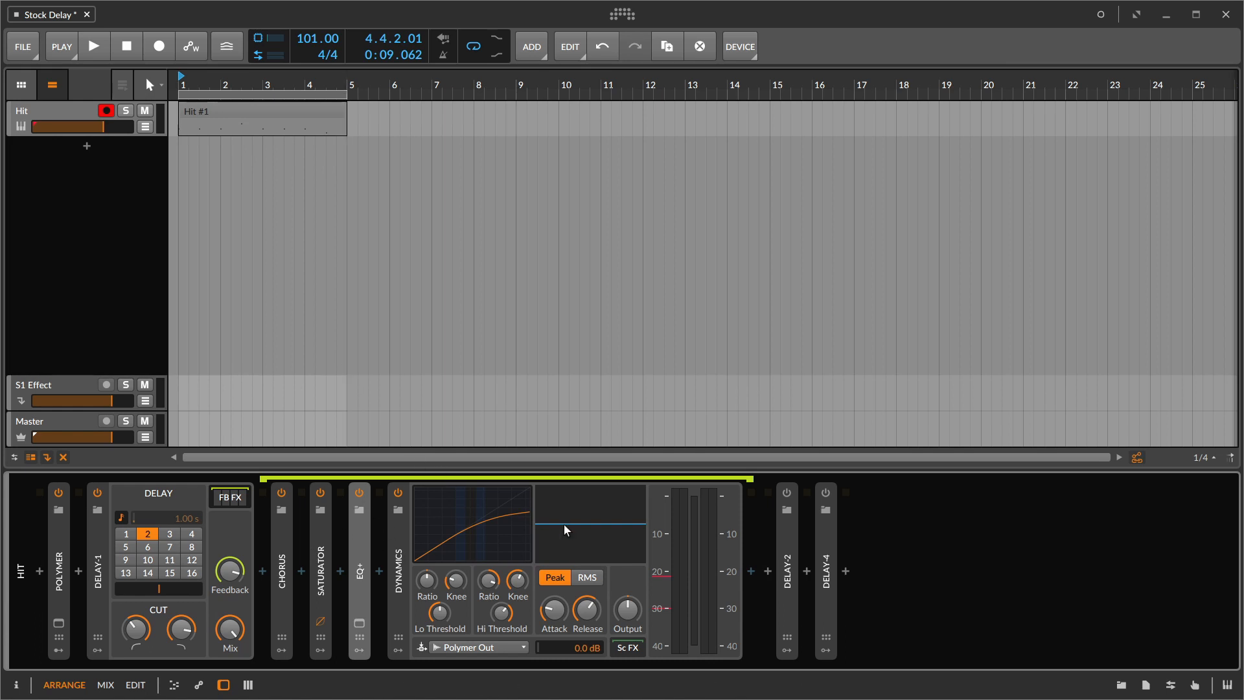
- Play the clip and compare the delay with Dynamics bypassed and active
{"action": "key", "text": "space"}
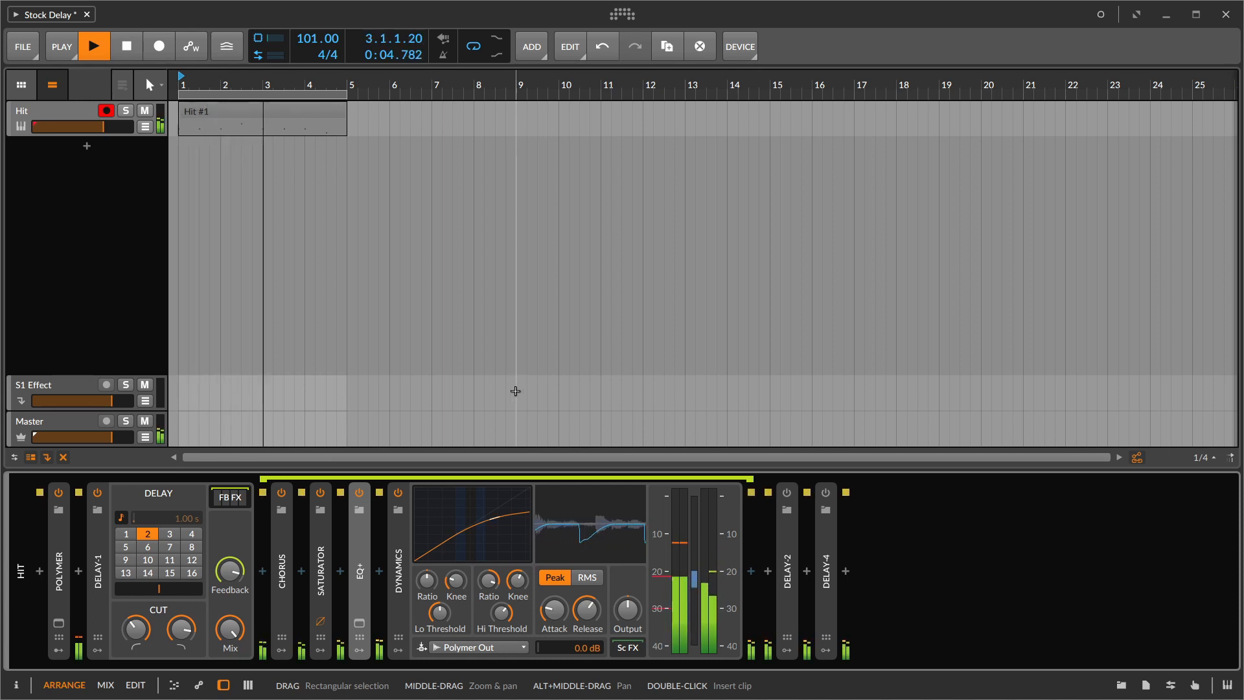
{"action": "left_click", "coordinate": [398, 493]}
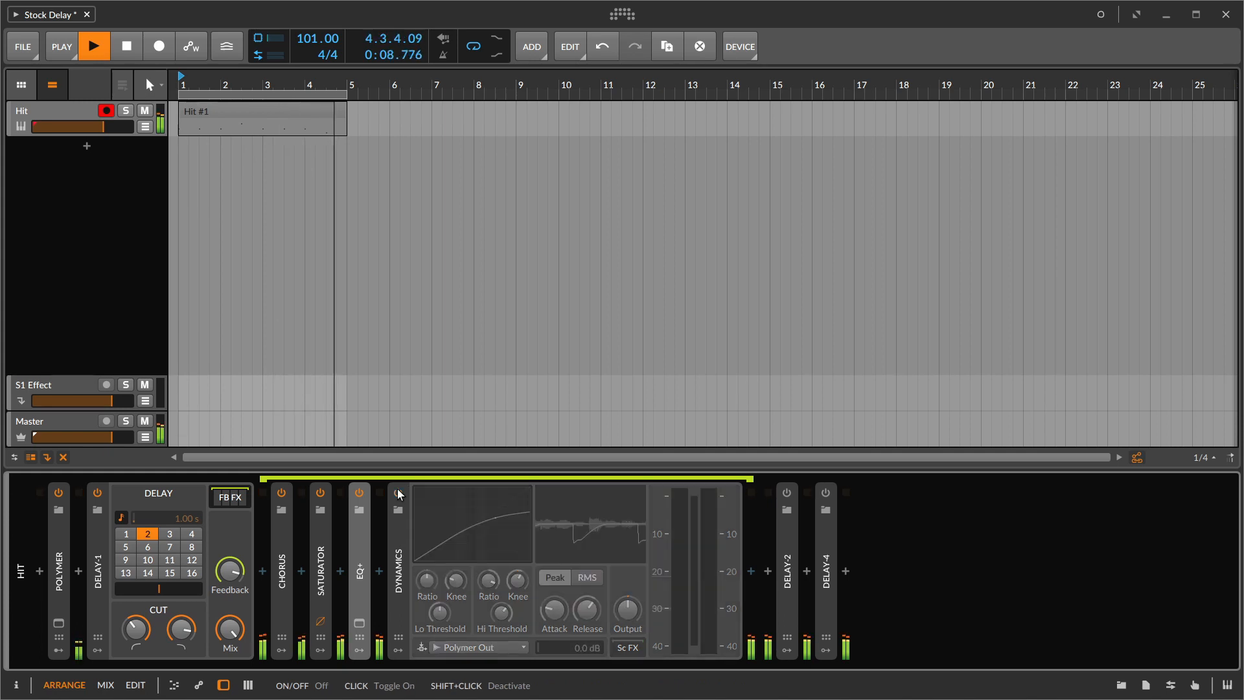
{"action": "left_click", "coordinate": [398, 494]}
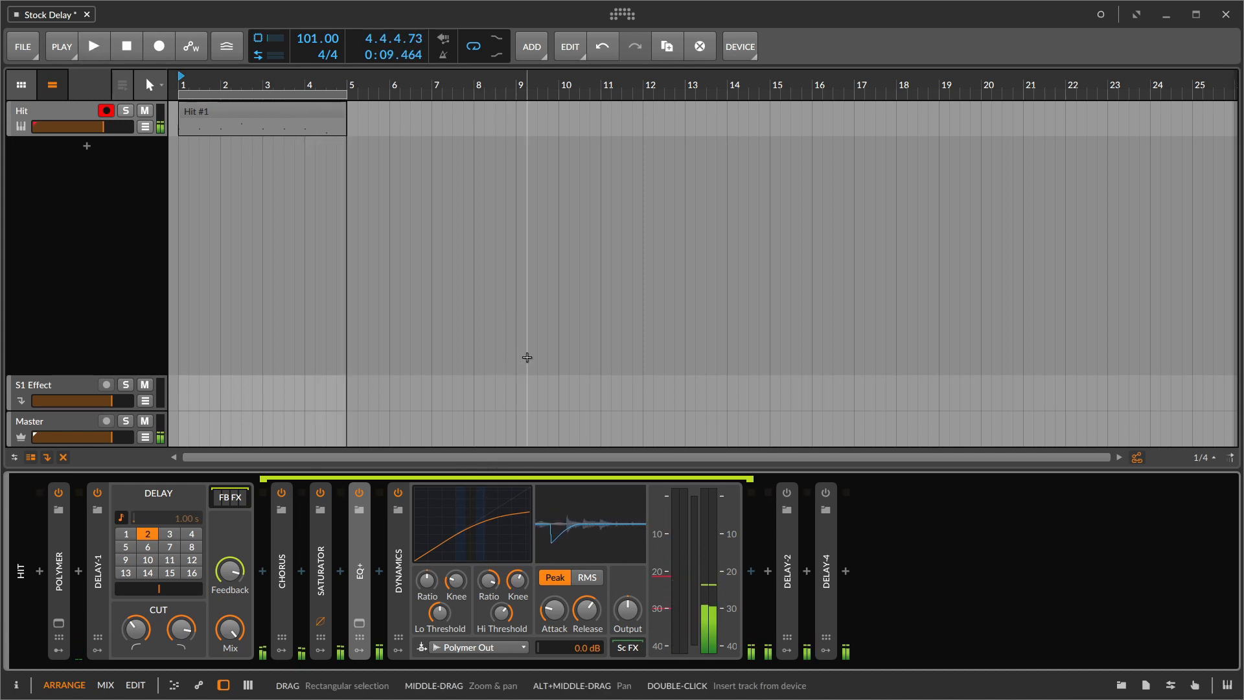
- Collapse Dynamics and swap the active delay from Delay-1 to Delay-2, with Delay-2's controls expanded
{"action": "left_click", "coordinate": [397, 542]}
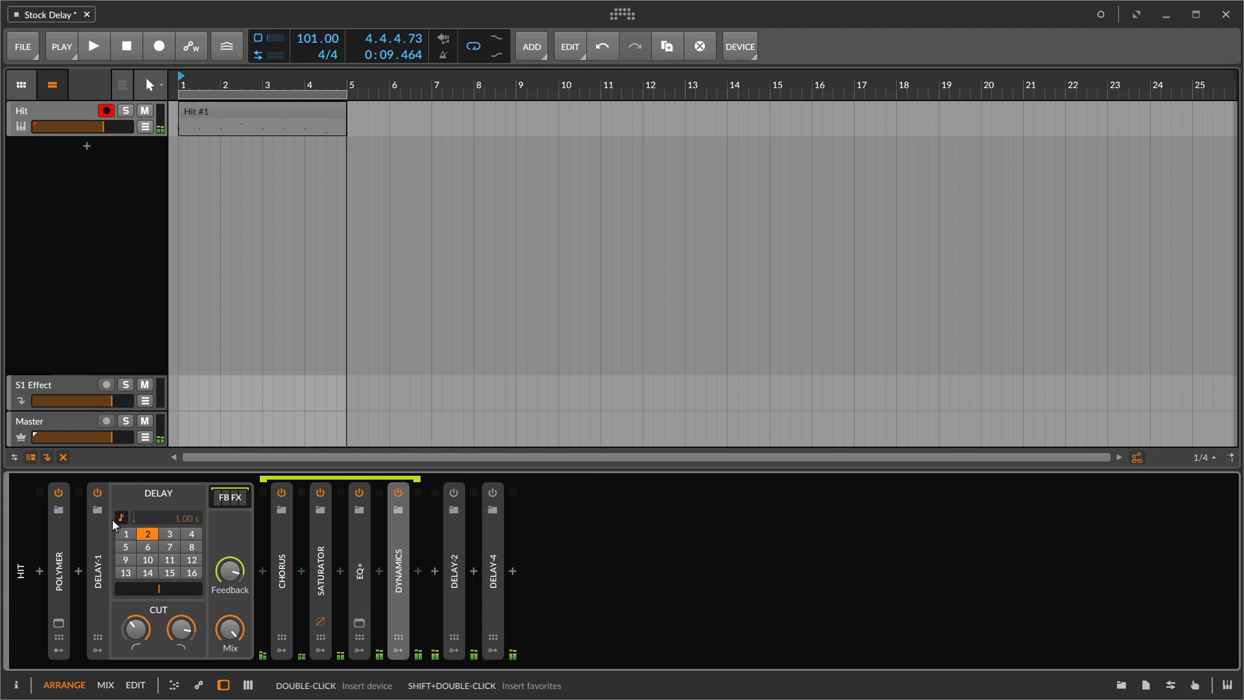
{"action": "left_click", "coordinate": [96, 491]}
{"action": "left_click", "coordinate": [456, 549]}
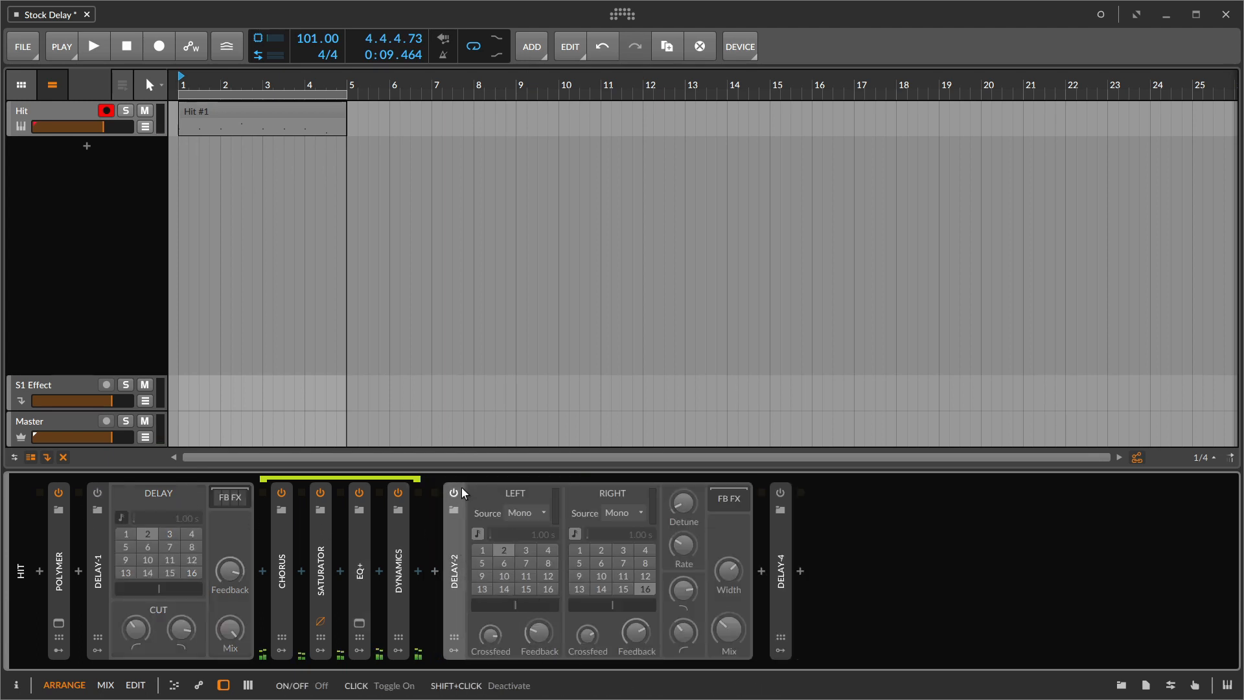
{"action": "left_click", "coordinate": [462, 490]}
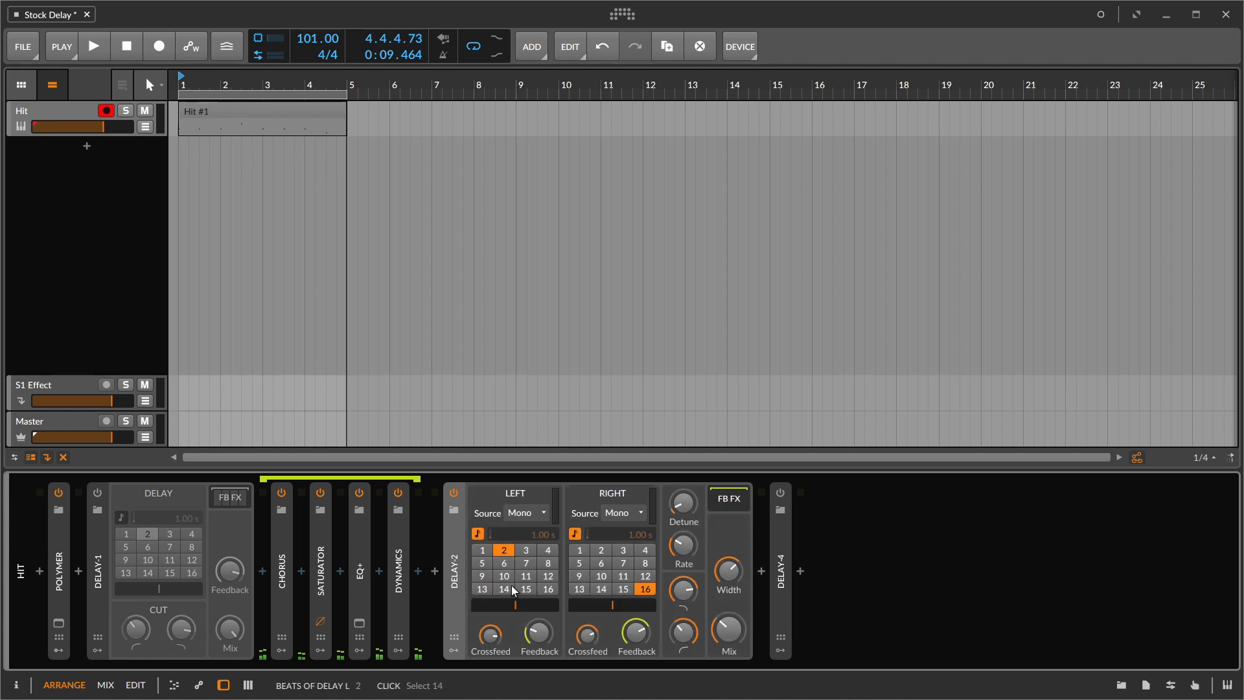
{"action": "left_click", "coordinate": [454, 495]}
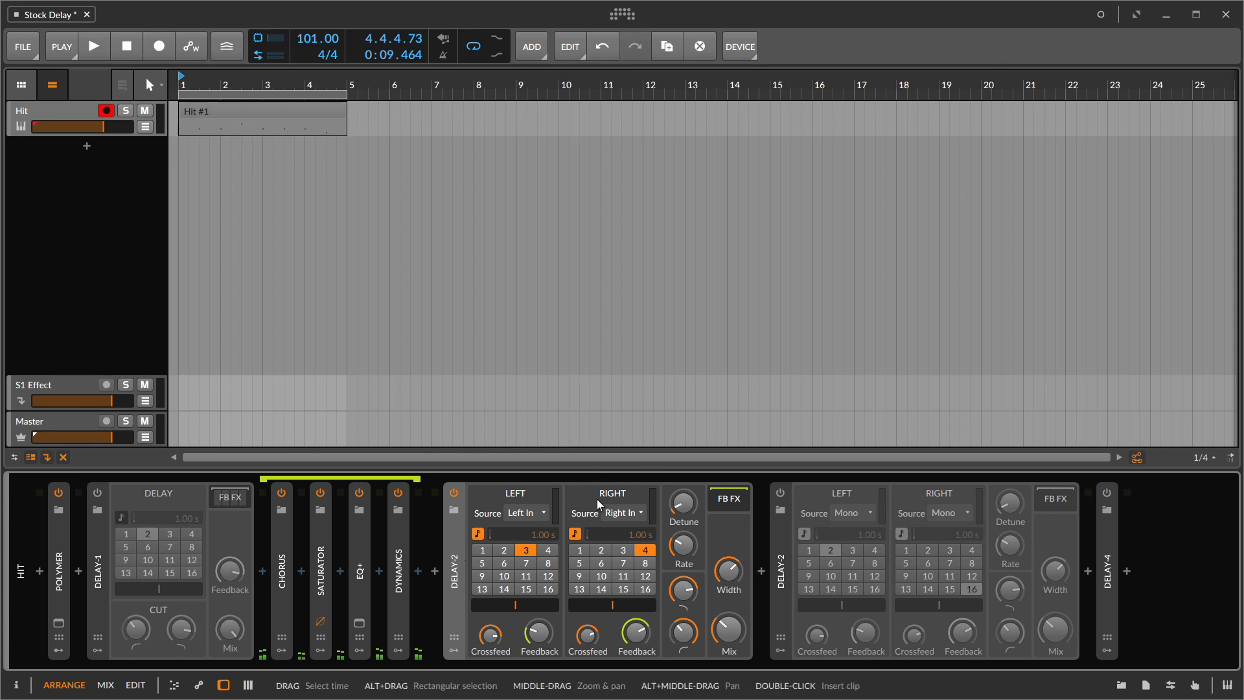
- Set Delay-2's width to 61.6 % while the clip plays, and stop playback
{"action": "key", "text": "space"}
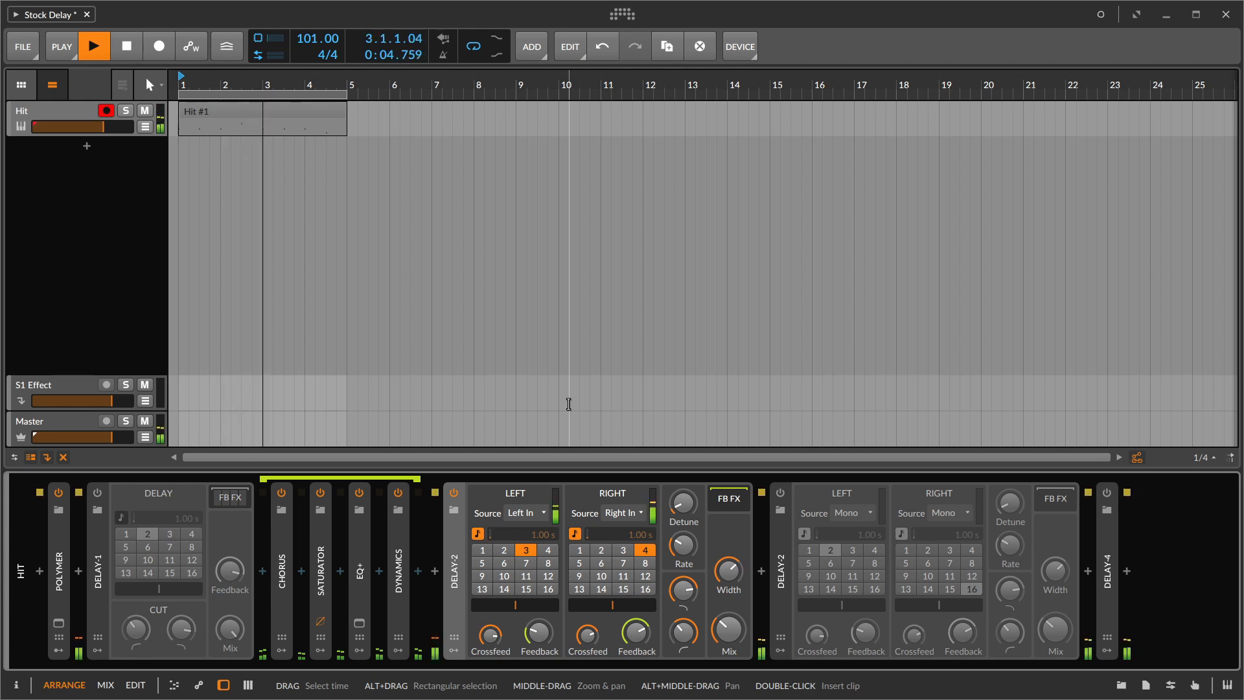
{"action": "left_click_drag", "start_coordinate": [726, 575], "coordinate": [736, 581]}
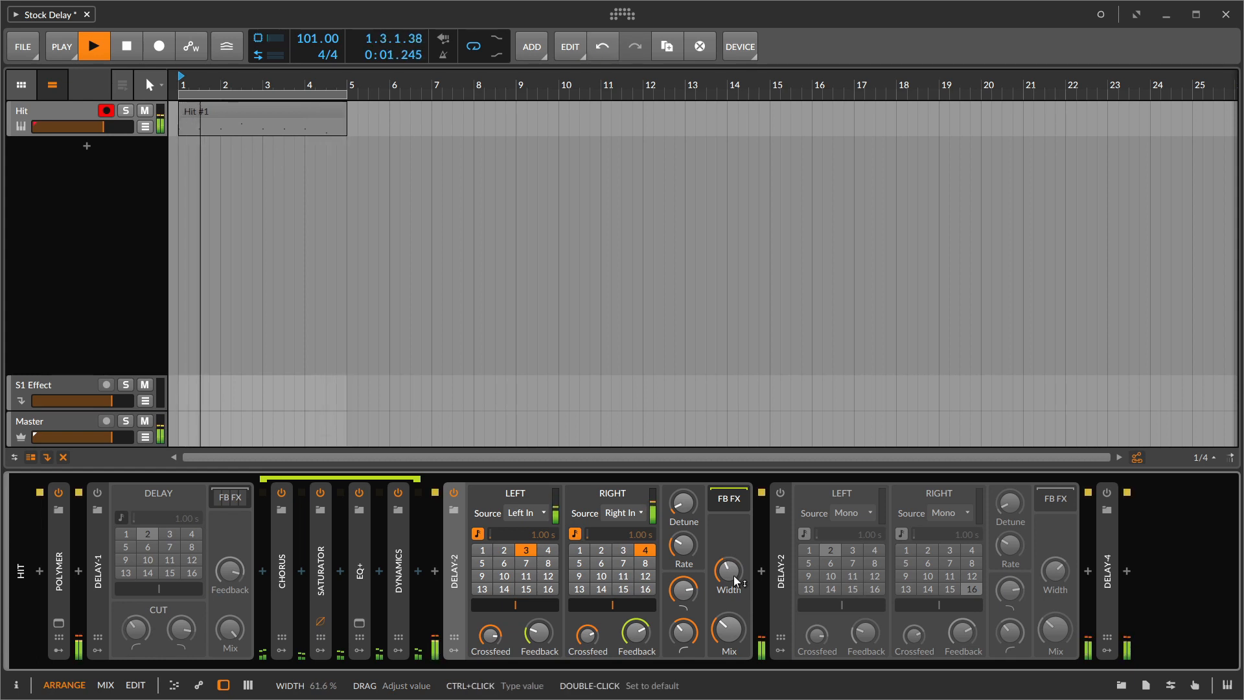
{"action": "key", "text": "space"}
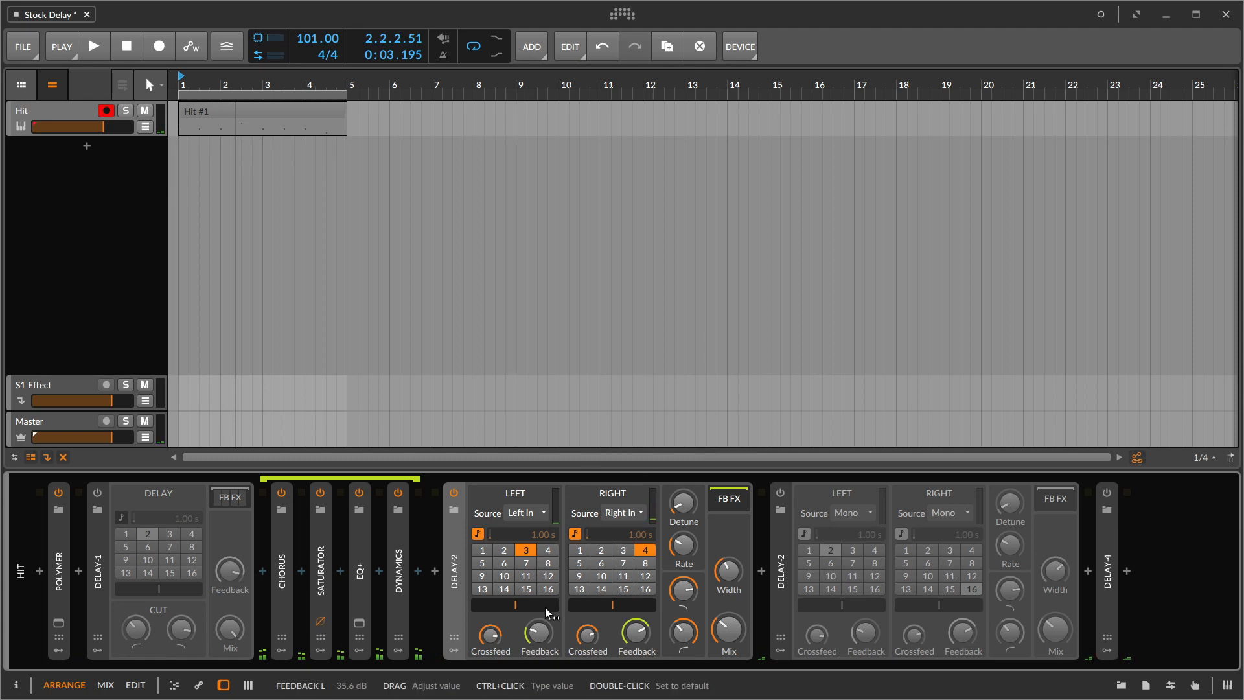
- Review the source options for Delay-2's left channel and keep Left In
{"action": "left_click", "coordinate": [523, 520]}
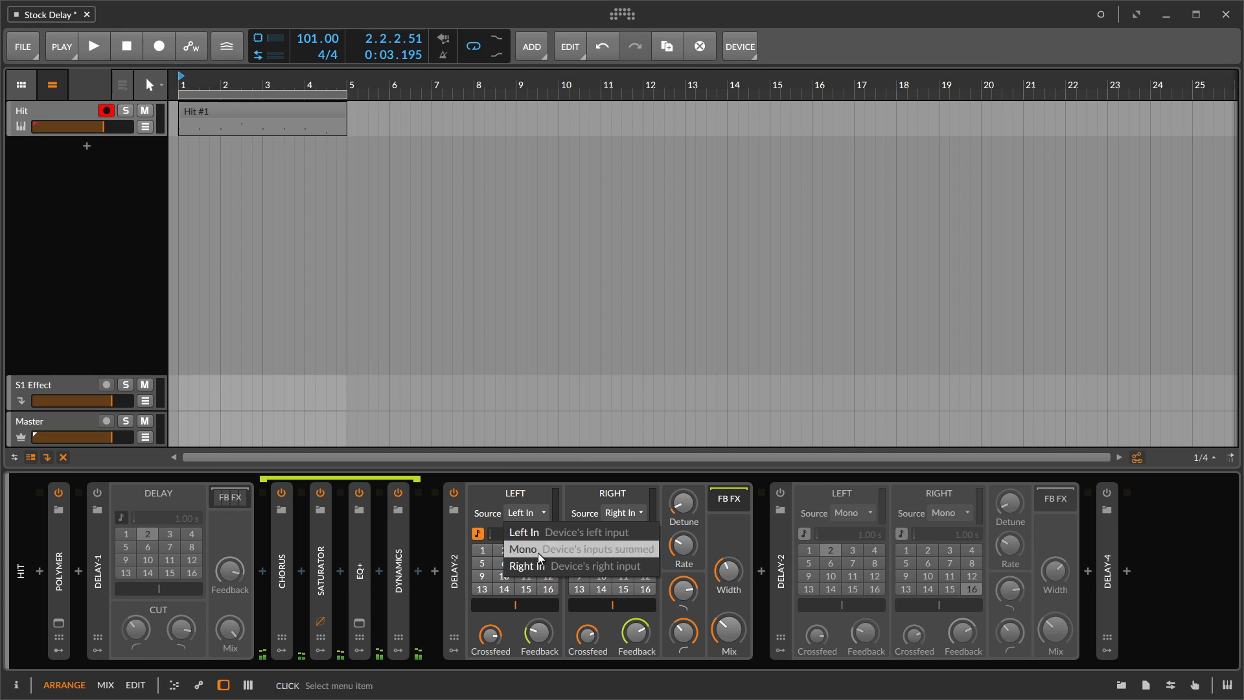
{"action": "left_click", "coordinate": [491, 519]}
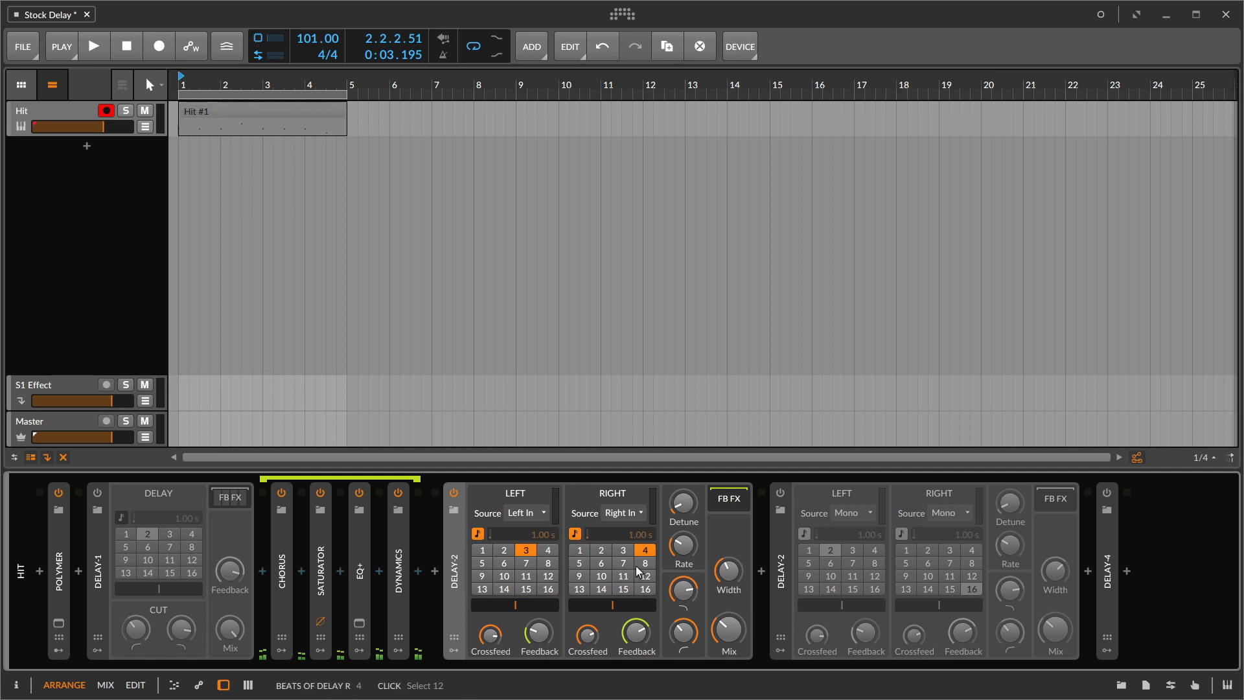
{"action": "left_click", "coordinate": [526, 512]}
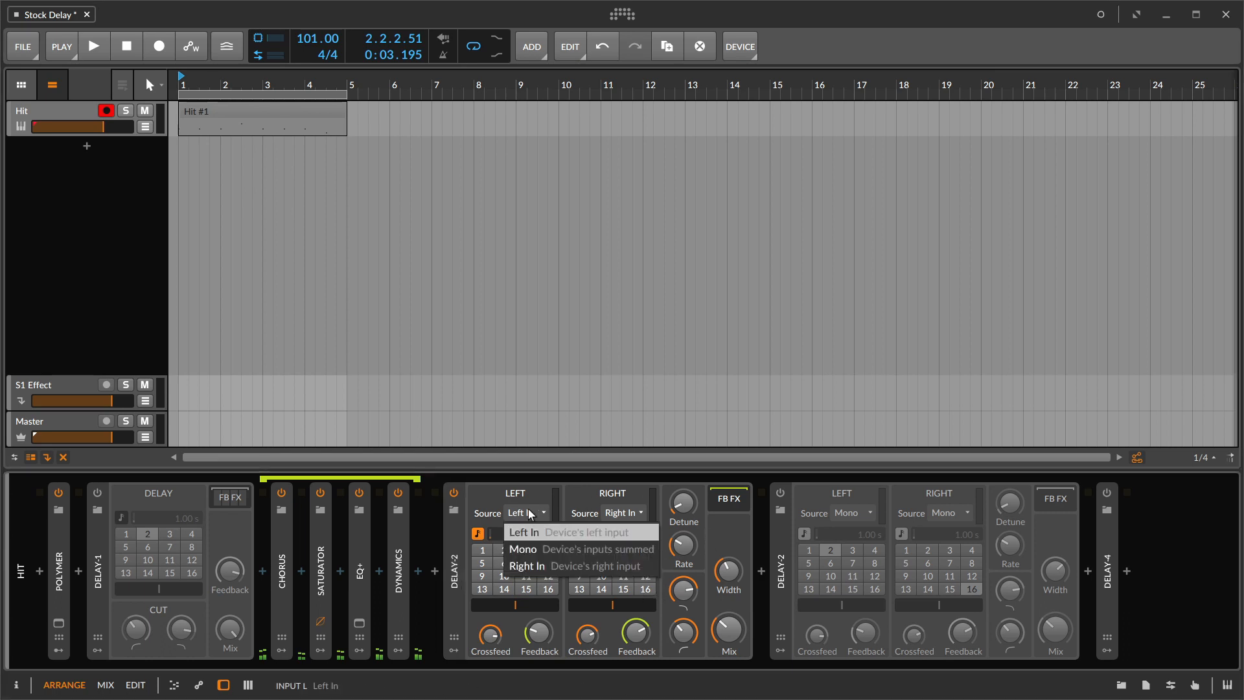
{"action": "left_click", "coordinate": [530, 530]}
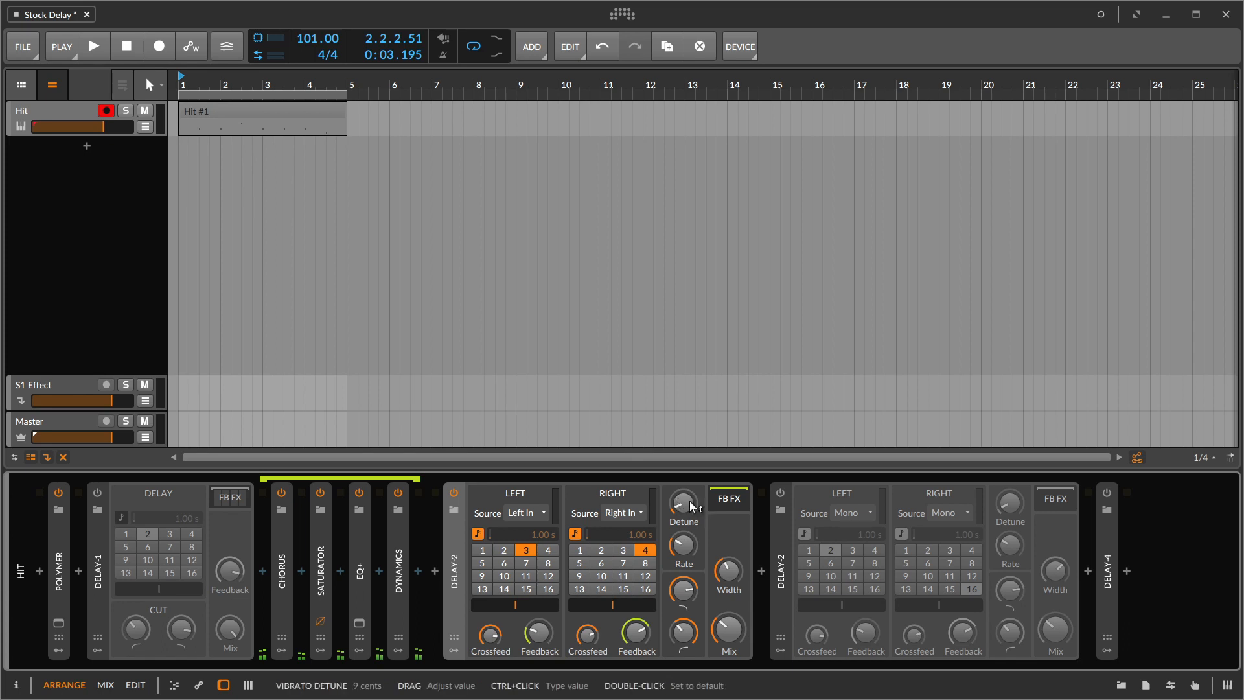
- Inspect the feedback FX chain of the active Delay-2, and turn off and collapse the device
{"action": "left_click", "coordinate": [728, 499]}
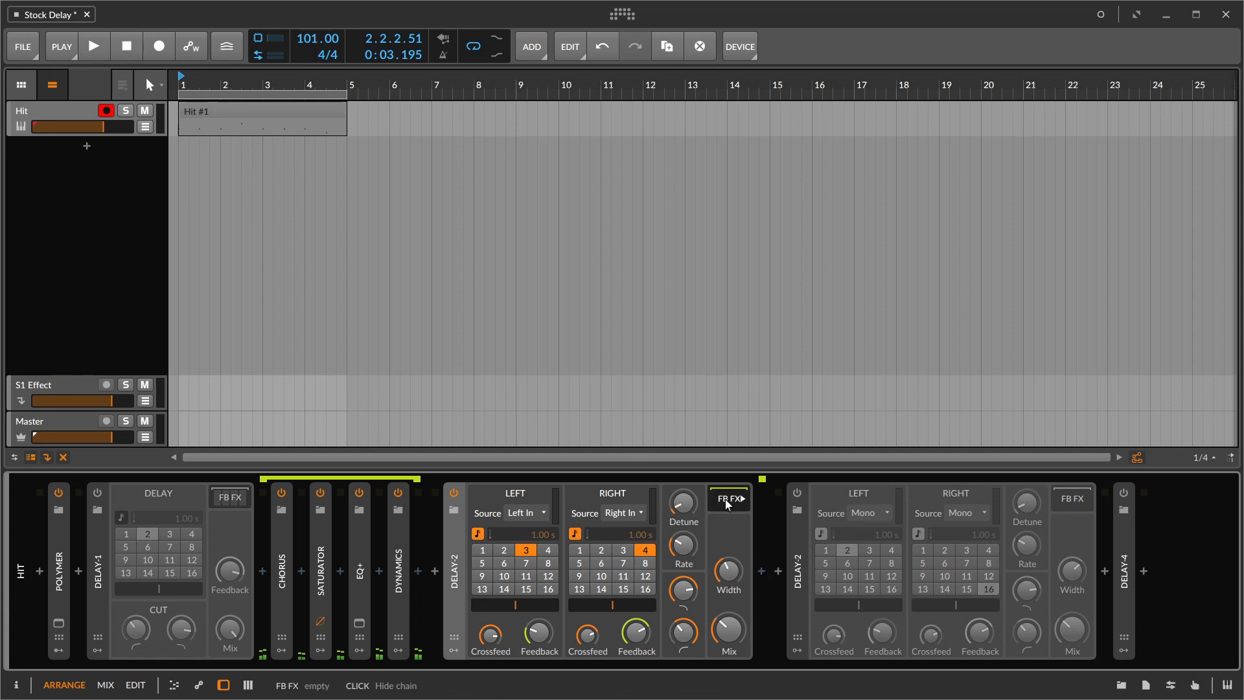
{"action": "left_click", "coordinate": [728, 500]}
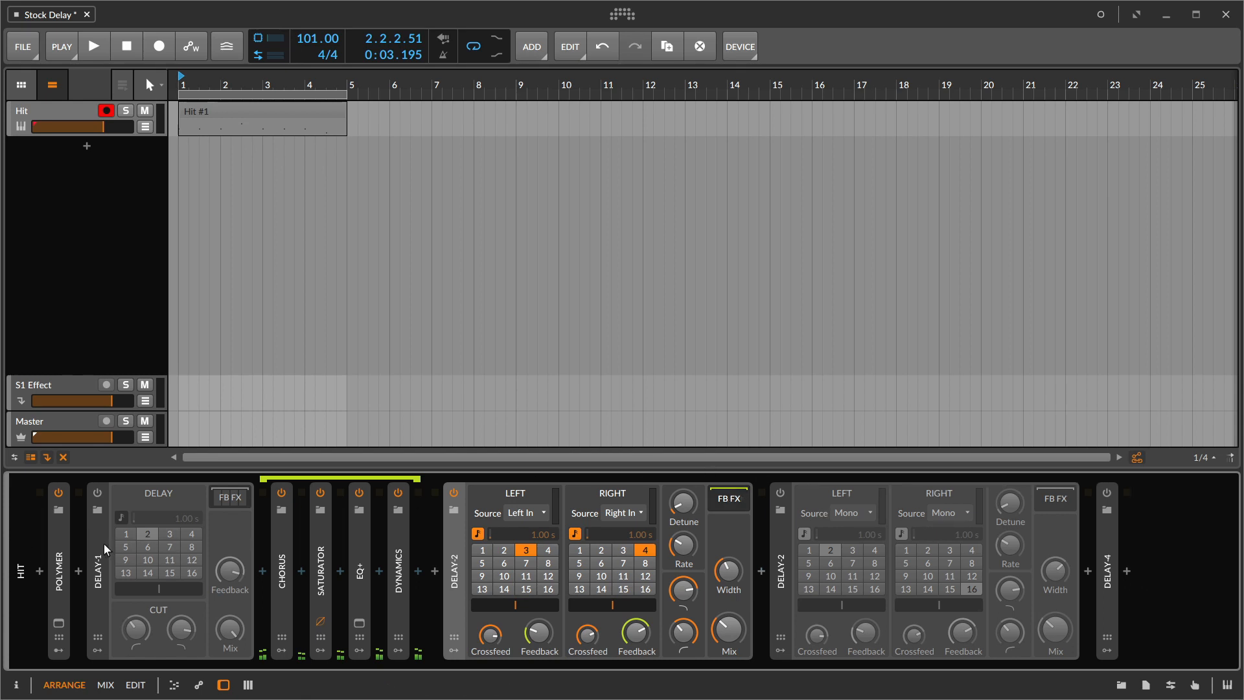
{"action": "left_click", "coordinate": [454, 493]}
{"action": "double_click", "coordinate": [445, 559]}
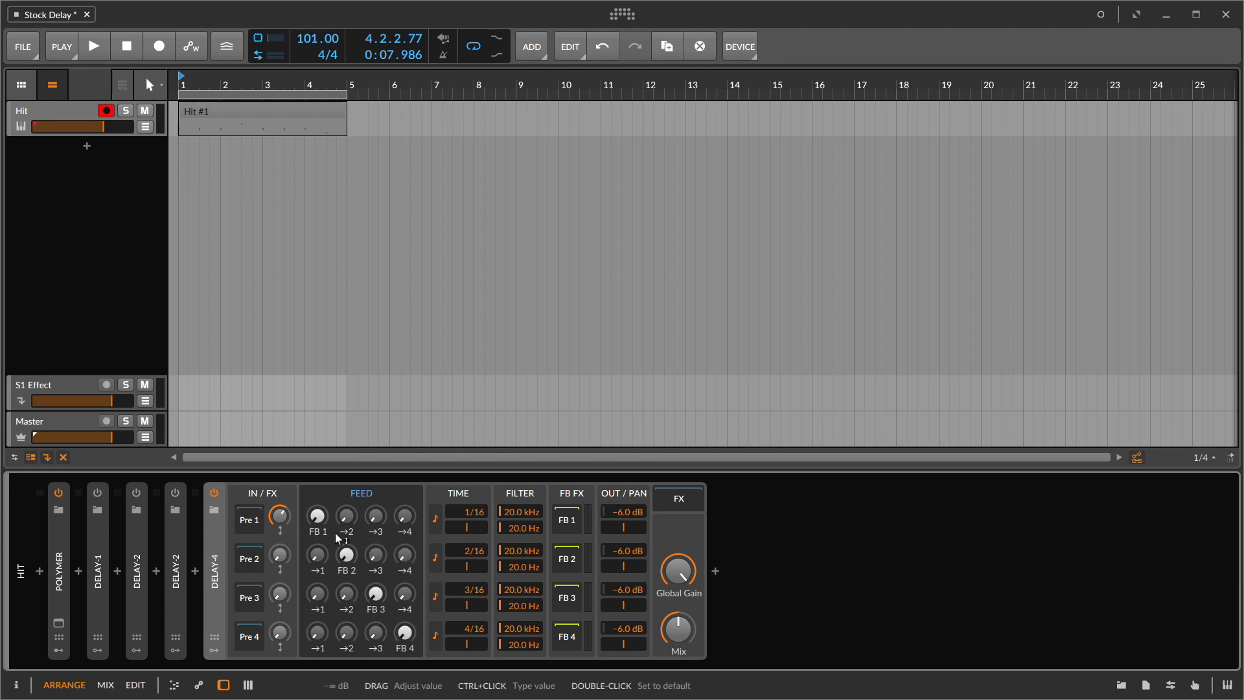
- In Delay-4, raise the first line's input gain, feed it into the second line, and pan line 1 right and line 2 left
{"action": "mouse_move", "coordinate": [277, 515]}
{"action": "left_mouse_down"}
{"action": "mouse_move", "coordinate": [277, 545]}
{"action": "mouse_move", "coordinate": [275, 512]}
{"action": "left_mouse_up"}
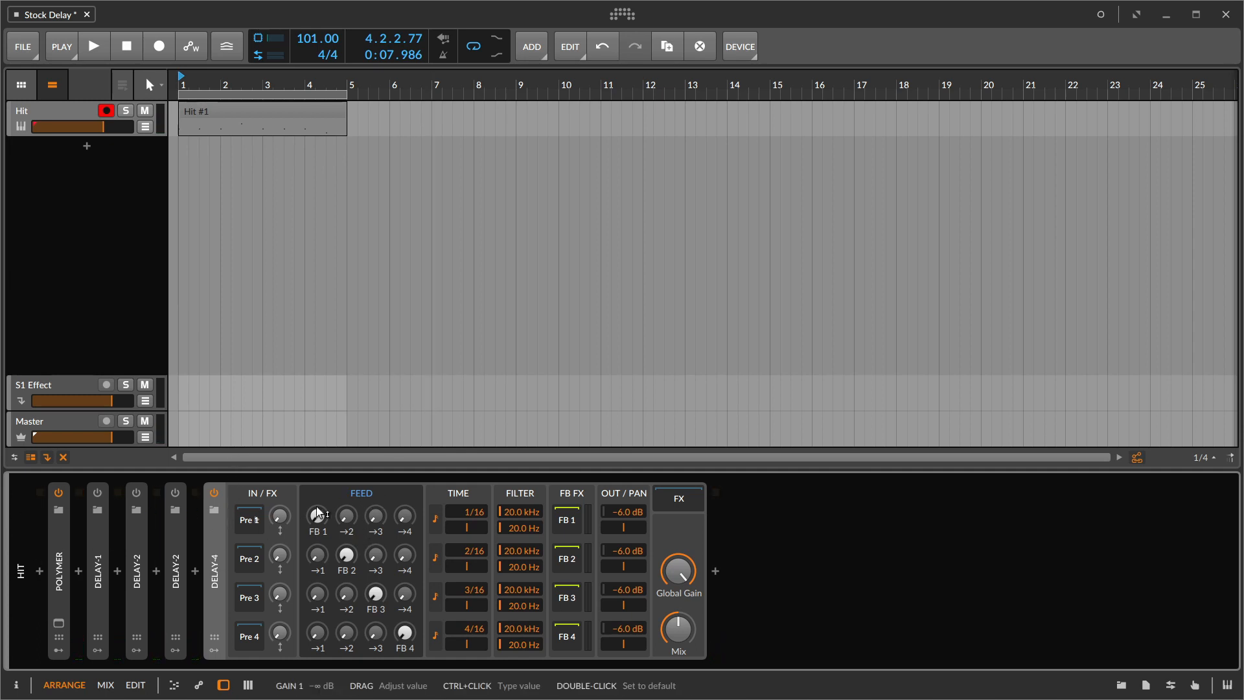
{"action": "left_click_drag", "start_coordinate": [280, 517], "coordinate": [280, 503]}
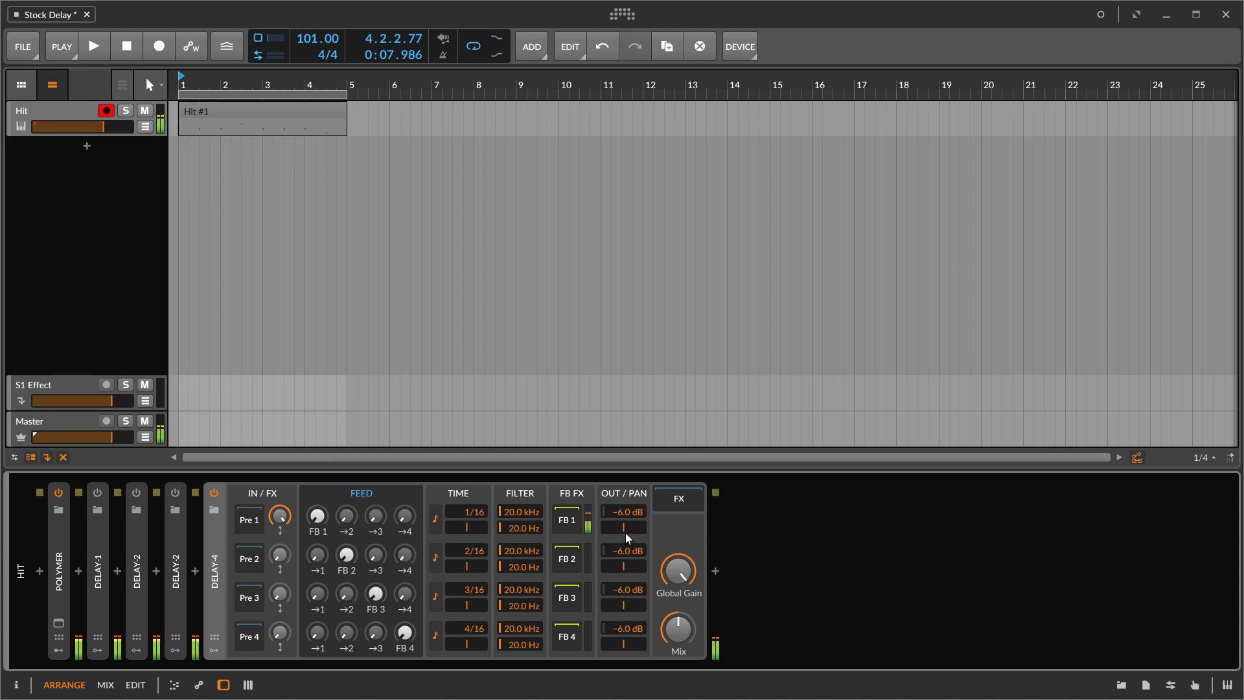
{"action": "left_click_drag", "start_coordinate": [624, 527], "coordinate": [624, 479]}
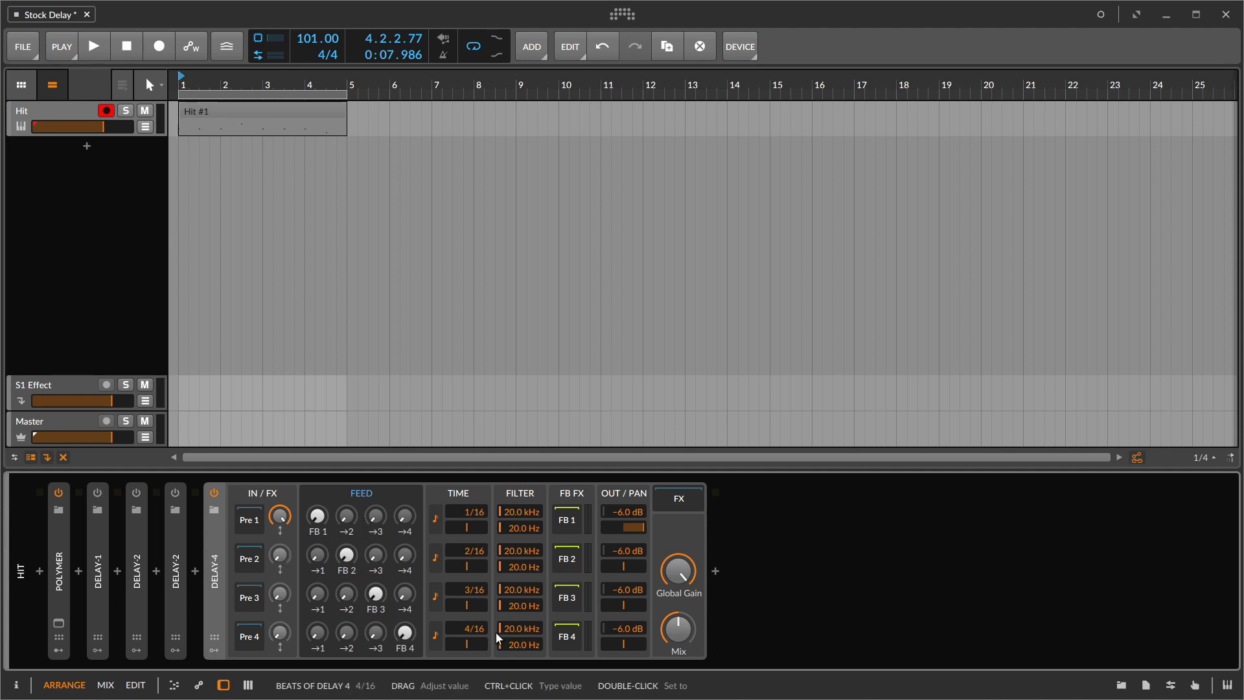
{"action": "left_click_drag", "start_coordinate": [346, 515], "coordinate": [347, 502]}
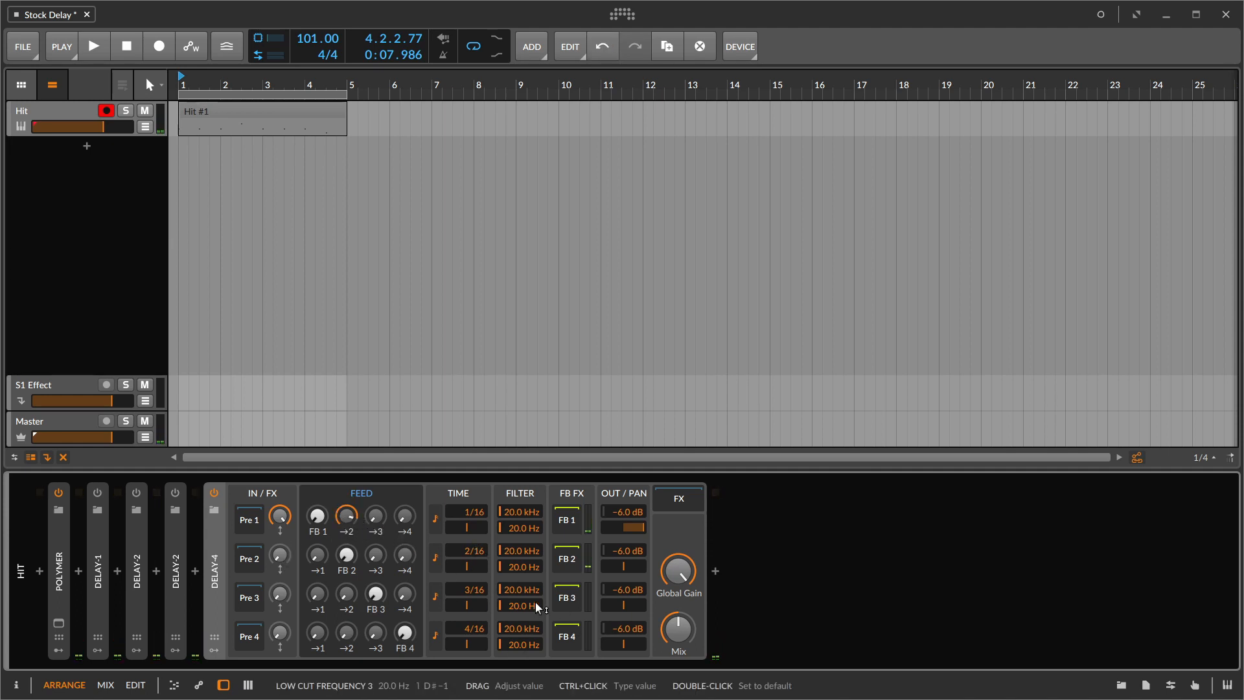
{"action": "left_click_drag", "start_coordinate": [621, 565], "coordinate": [604, 567]}
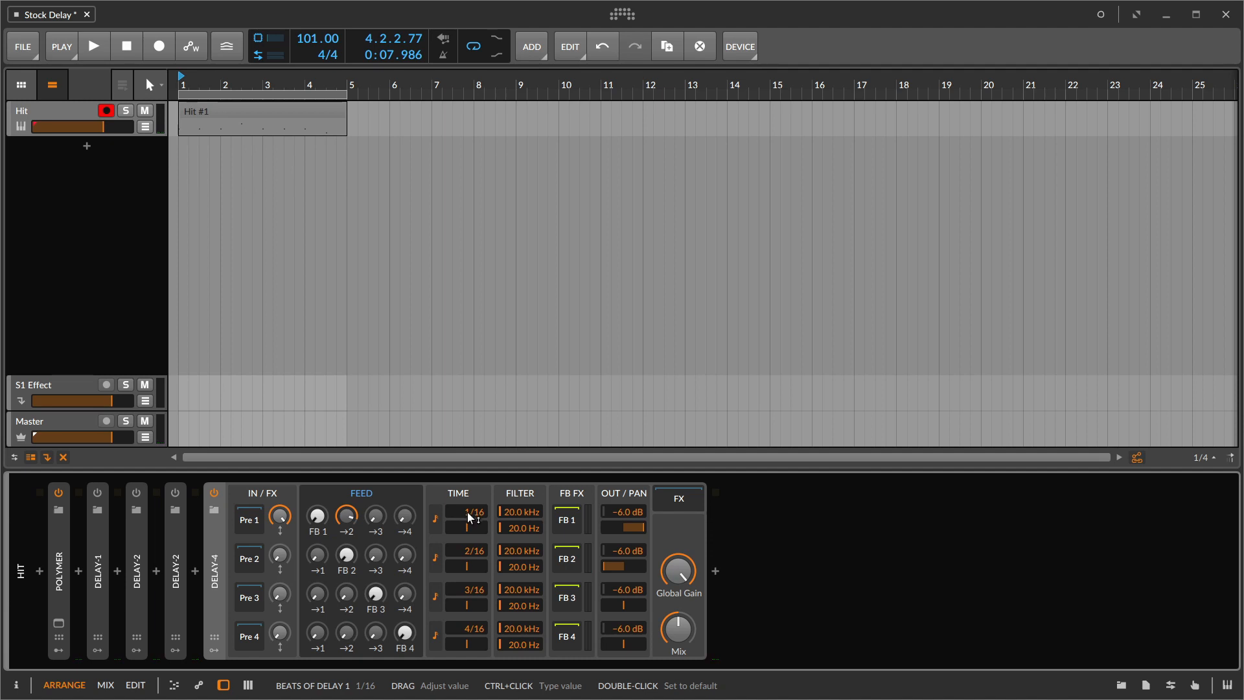
- Set Delay-4's second line time to 1/16 and the first to 3/16, and raise the second line's time again
{"action": "left_click_drag", "start_coordinate": [472, 550], "coordinate": [472, 560]}
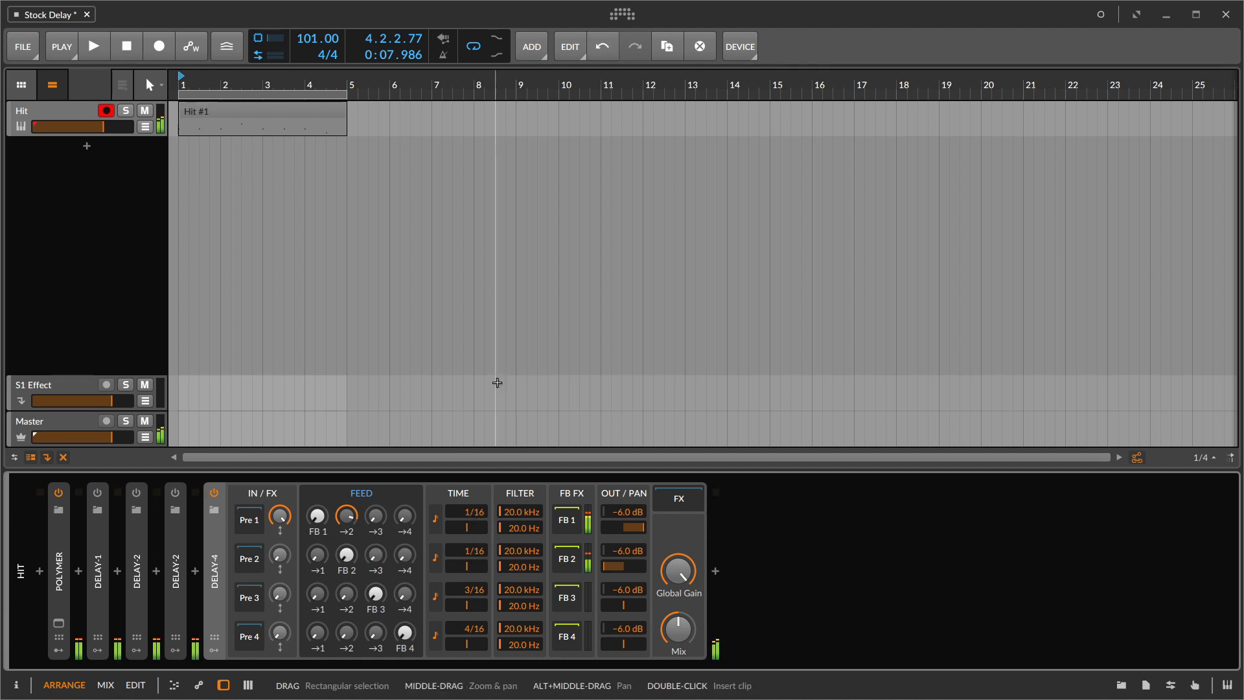
{"action": "left_click_drag", "start_coordinate": [462, 512], "coordinate": [463, 502]}
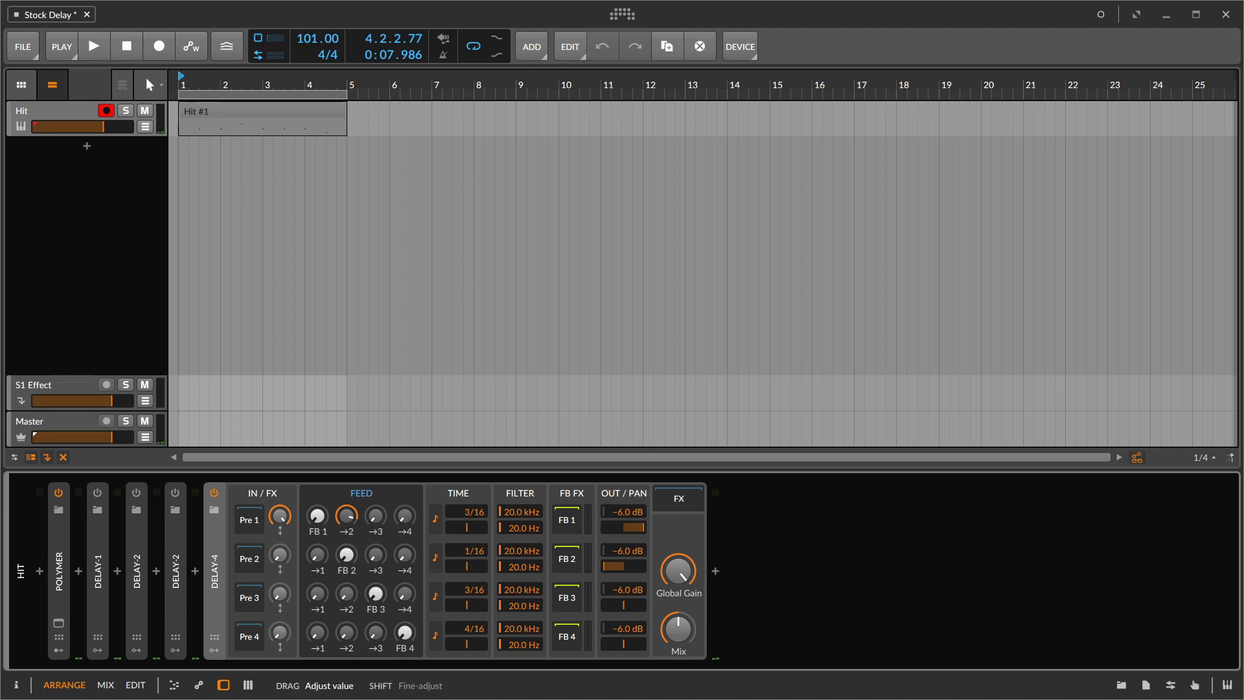
{"action": "left_click_drag", "start_coordinate": [468, 553], "coordinate": [468, 544]}
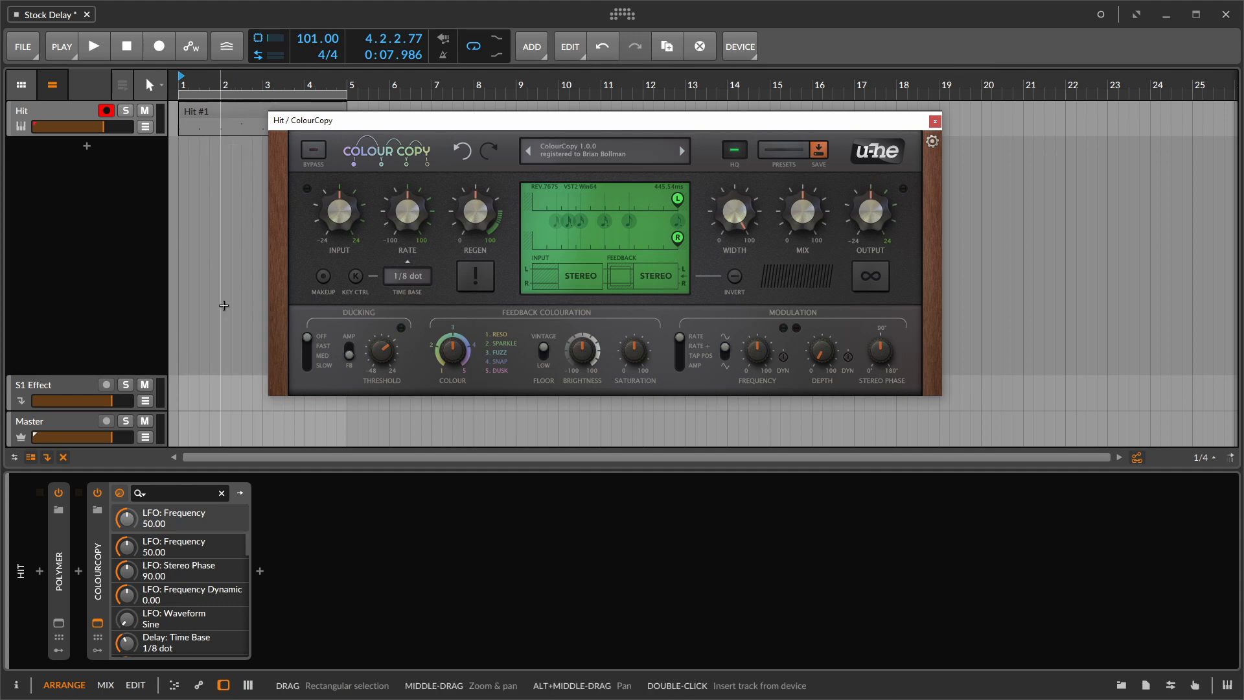
- Load the ColourCopy template preset "Basic 8th - PingPong via Tap Position" and keep its time base at 1/4
{"action": "left_click", "coordinate": [782, 149]}
{"action": "left_click", "coordinate": [359, 295]}
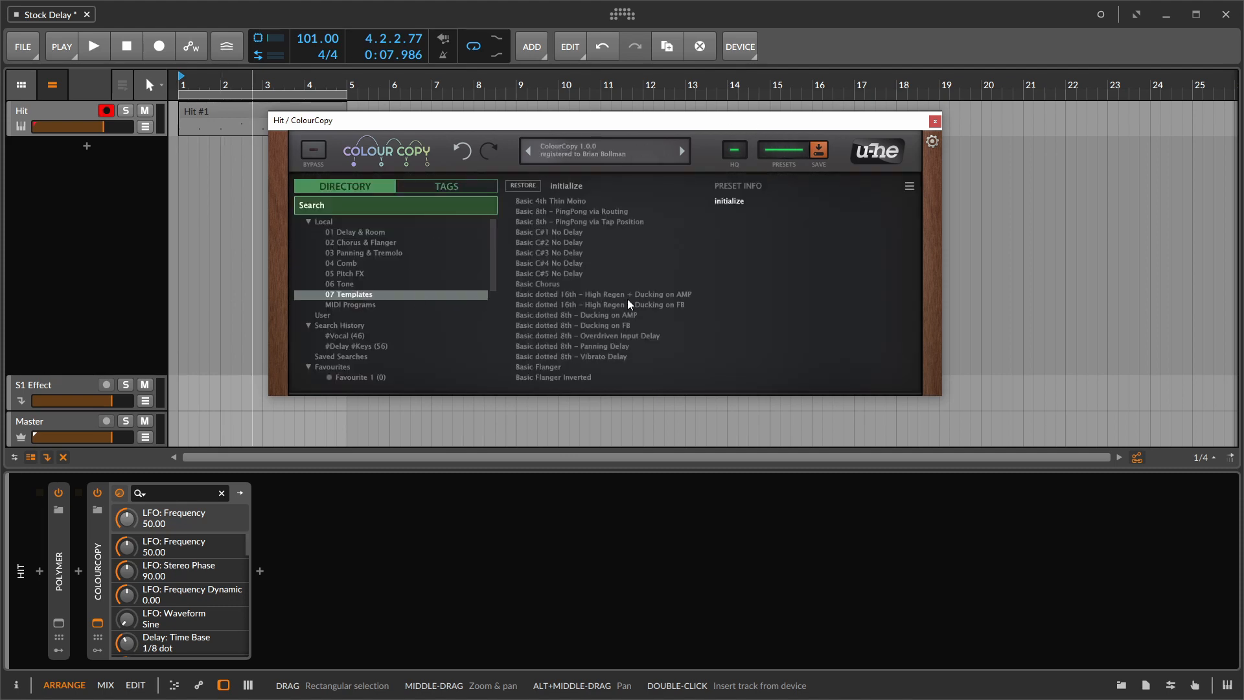
{"action": "left_click", "coordinate": [629, 222]}
{"action": "left_click", "coordinate": [784, 150]}
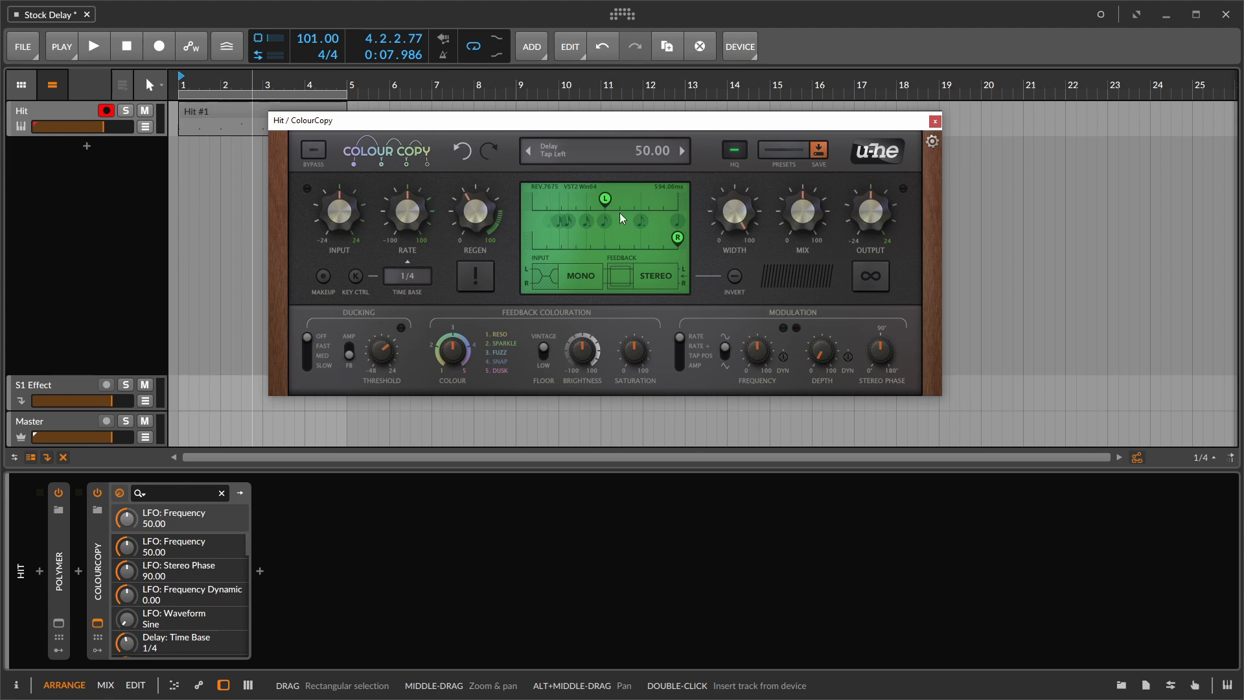
{"action": "left_click", "coordinate": [417, 272]}
{"action": "left_click", "coordinate": [421, 258]}
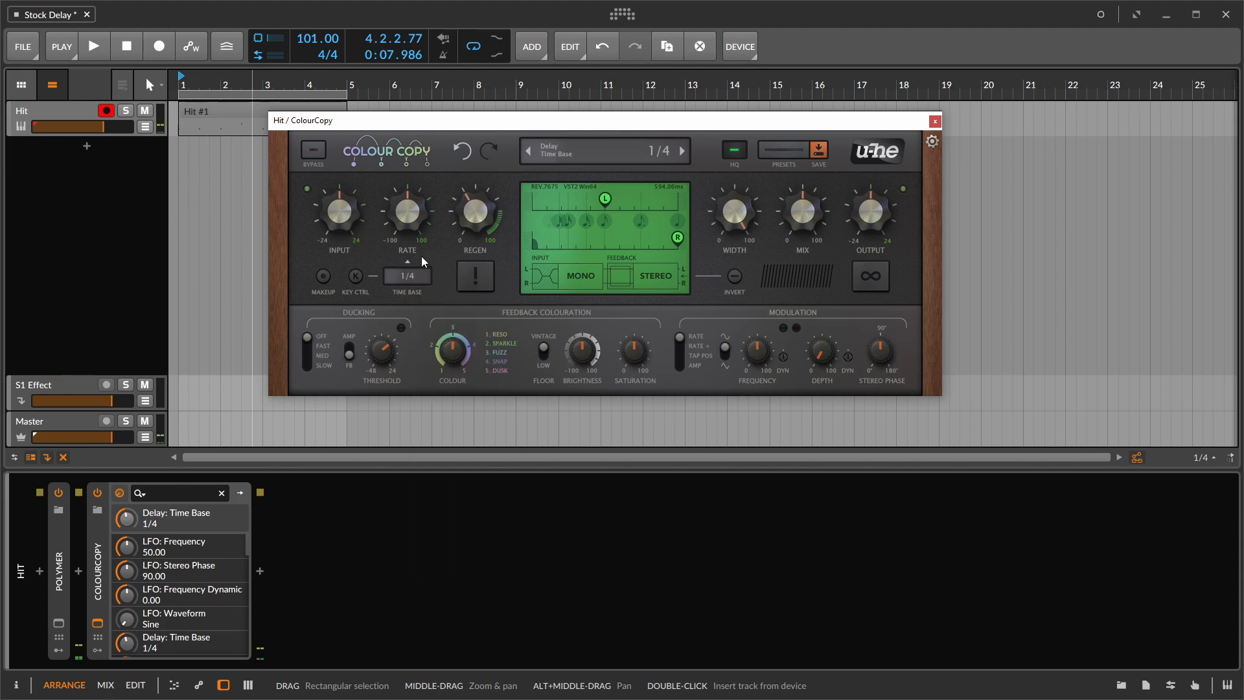
- Set ColourCopy's mix to 100 and shape the feedback colouration with colour 5, saturation 76 and brightness -44
{"action": "left_click_drag", "start_coordinate": [823, 218], "coordinate": [852, 50]}
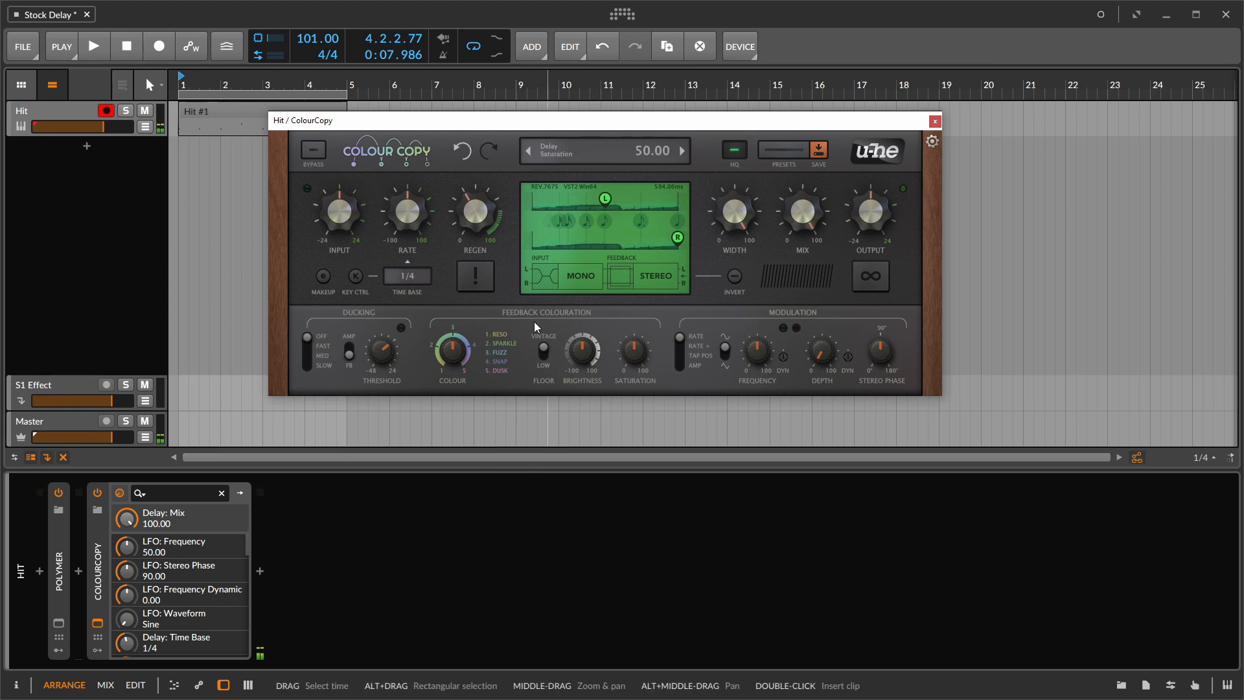
{"action": "left_click", "coordinate": [451, 356]}
{"action": "left_click_drag", "start_coordinate": [448, 354], "coordinate": [473, 290]}
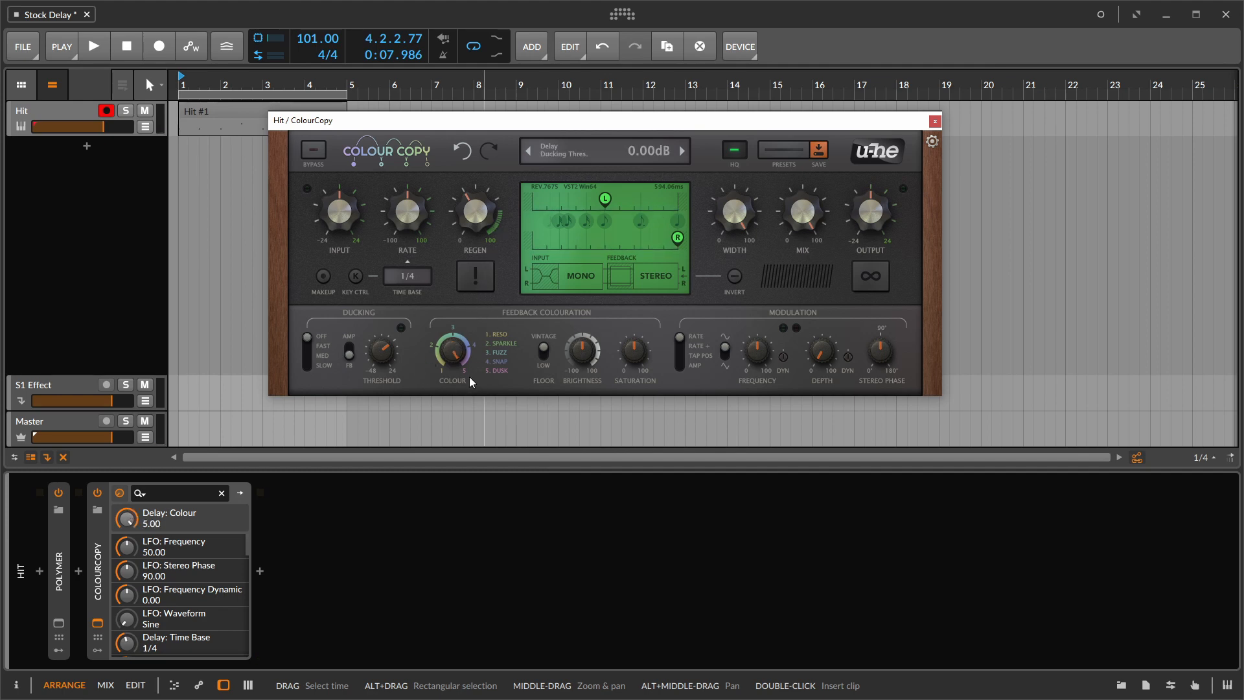
{"action": "left_click_drag", "start_coordinate": [452, 353], "coordinate": [472, 266]}
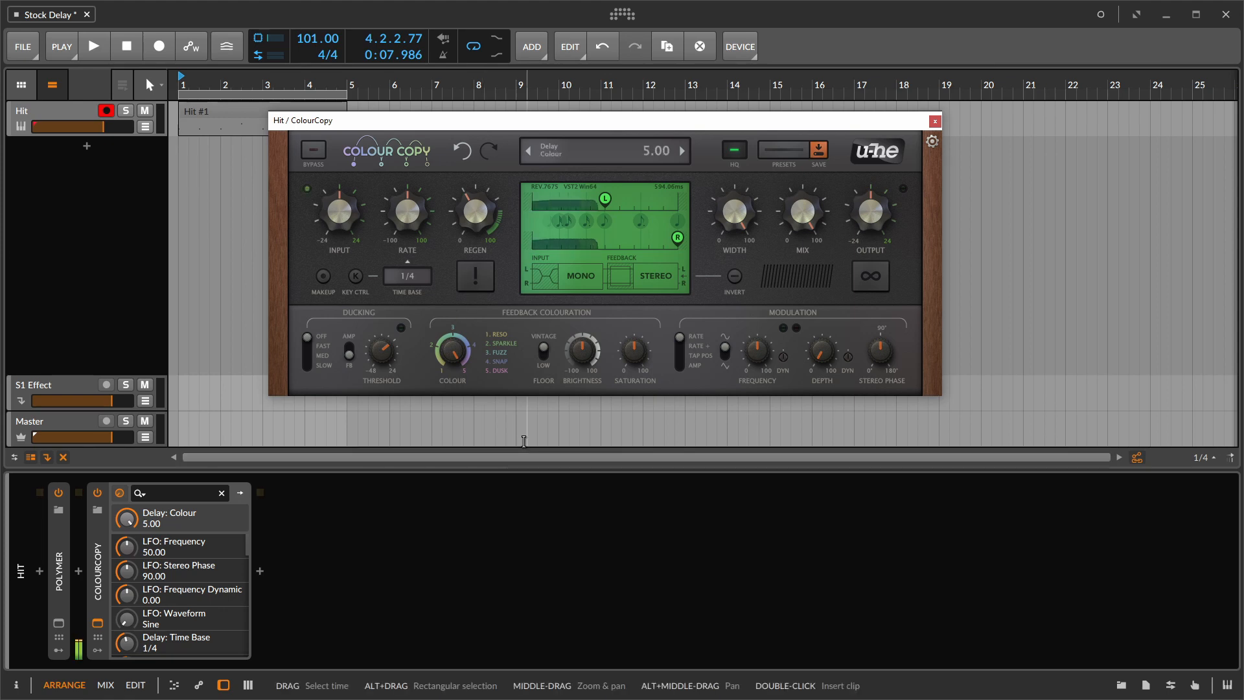
{"action": "left_click_drag", "start_coordinate": [640, 348], "coordinate": [635, 314]}
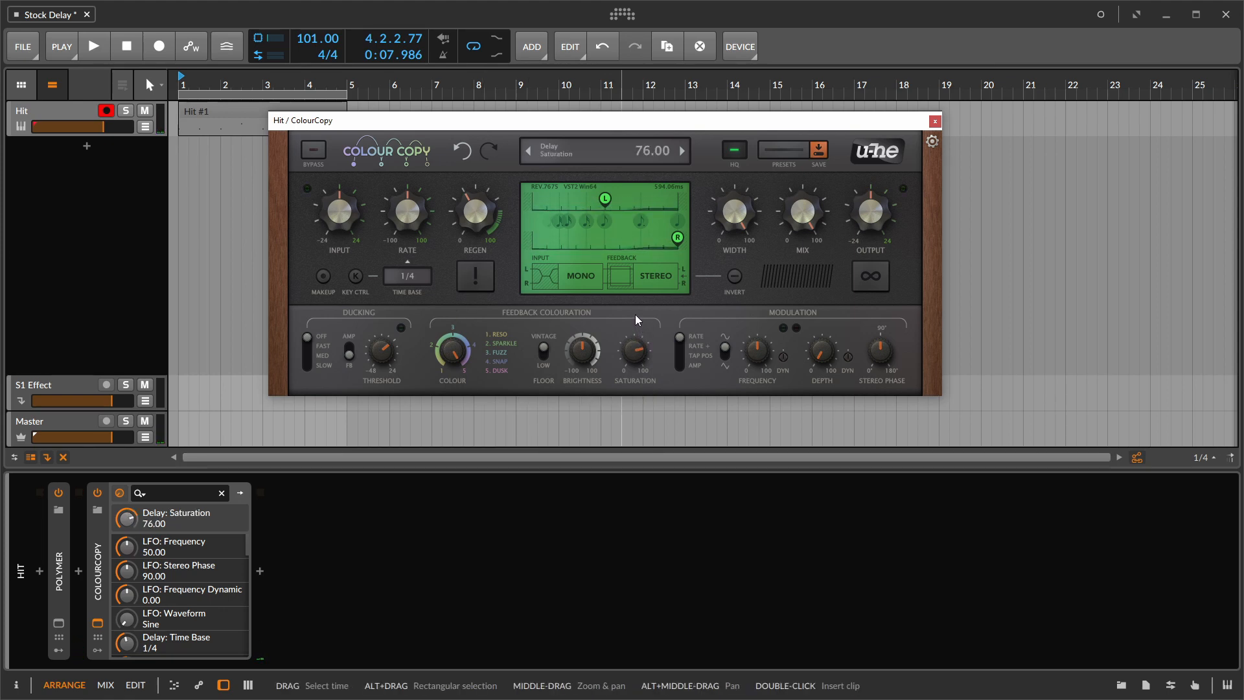
{"action": "left_click_drag", "start_coordinate": [589, 351], "coordinate": [583, 364]}
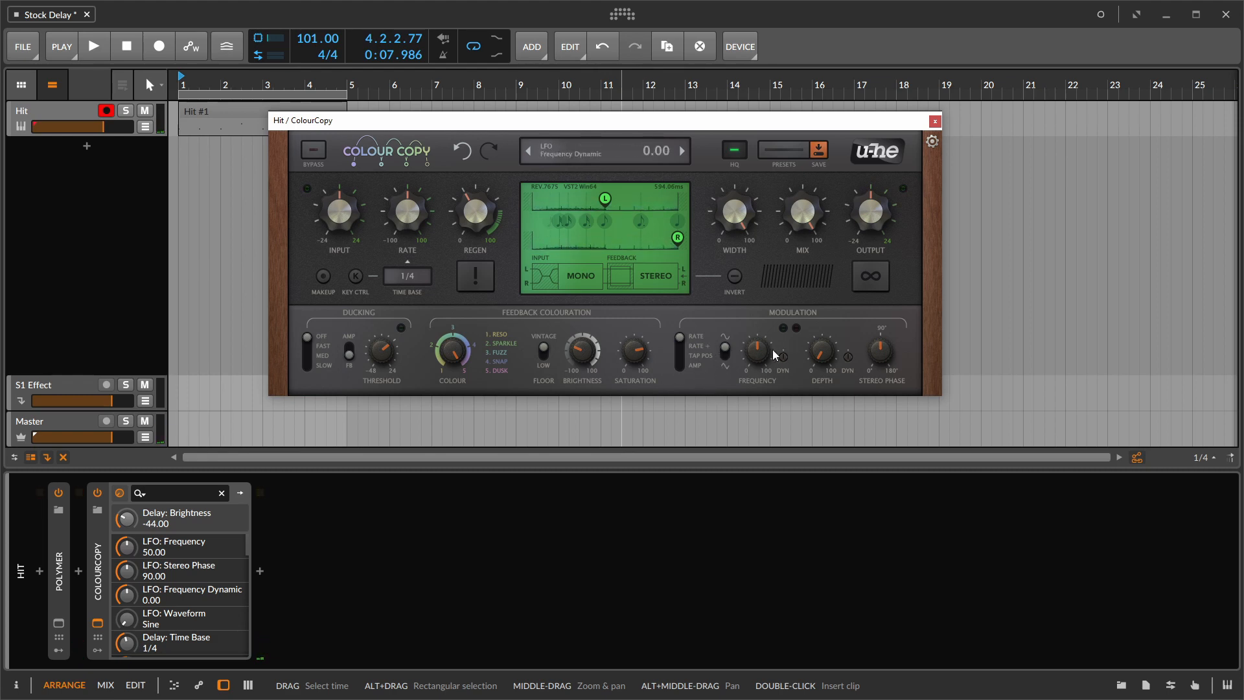
- Set the LFO modulation to frequency 29 and depth 22.5, and lower the mix to 41
{"action": "left_click_drag", "start_coordinate": [820, 353], "coordinate": [824, 323]}
{"action": "left_click_drag", "start_coordinate": [755, 353], "coordinate": [749, 364]}
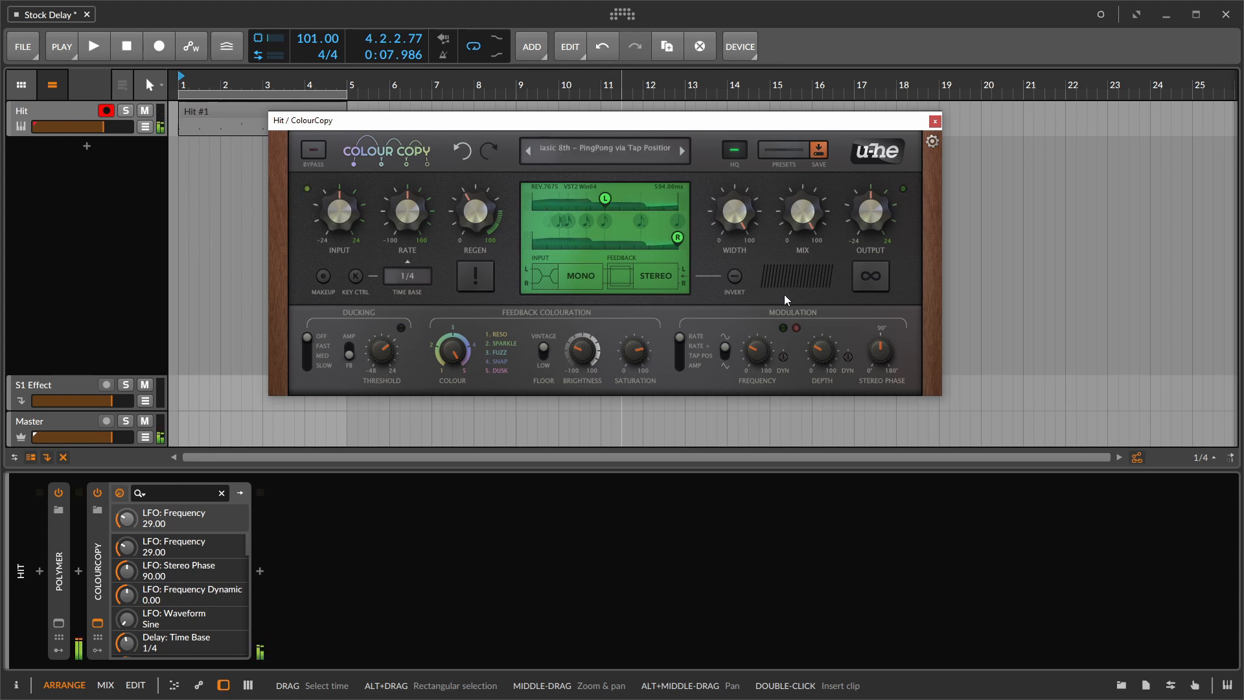
{"action": "left_click_drag", "start_coordinate": [815, 351], "coordinate": [823, 359]}
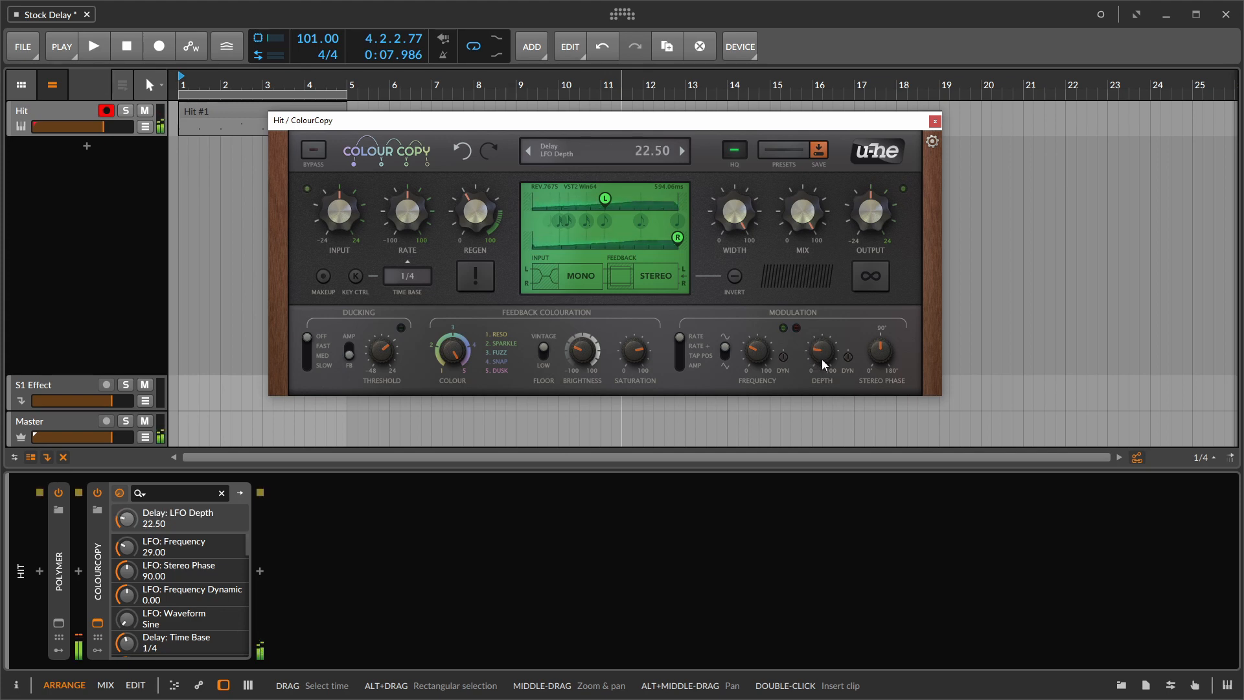
{"action": "left_click_drag", "start_coordinate": [736, 213], "coordinate": [799, 291]}
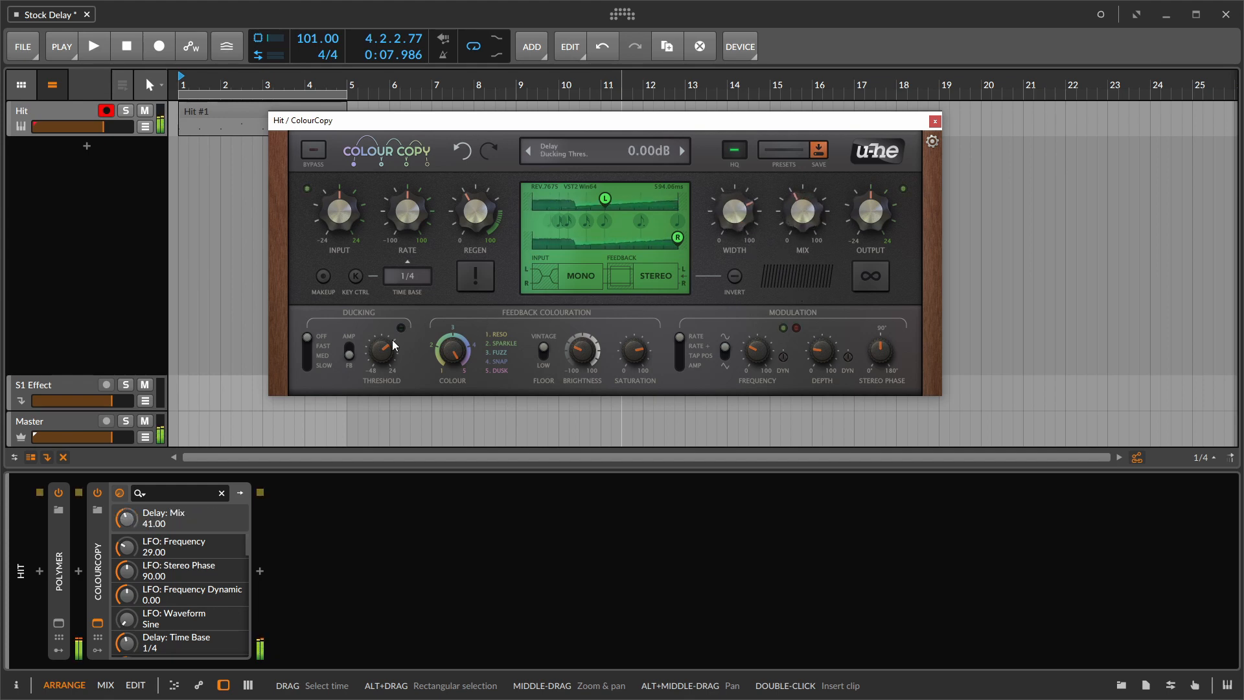
- Set ducking to act on the output amp in Slow mode with a threshold of -22.8
{"action": "left_click", "coordinate": [348, 349]}
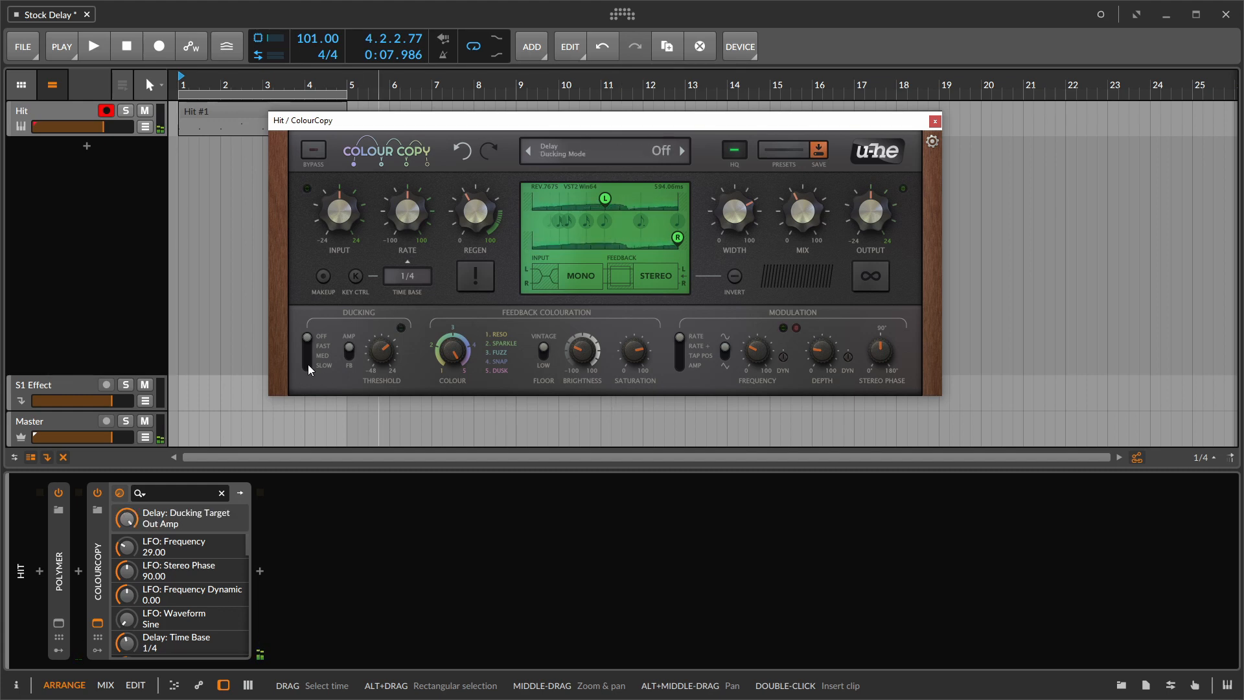
{"action": "left_click_drag", "start_coordinate": [309, 338], "coordinate": [305, 384]}
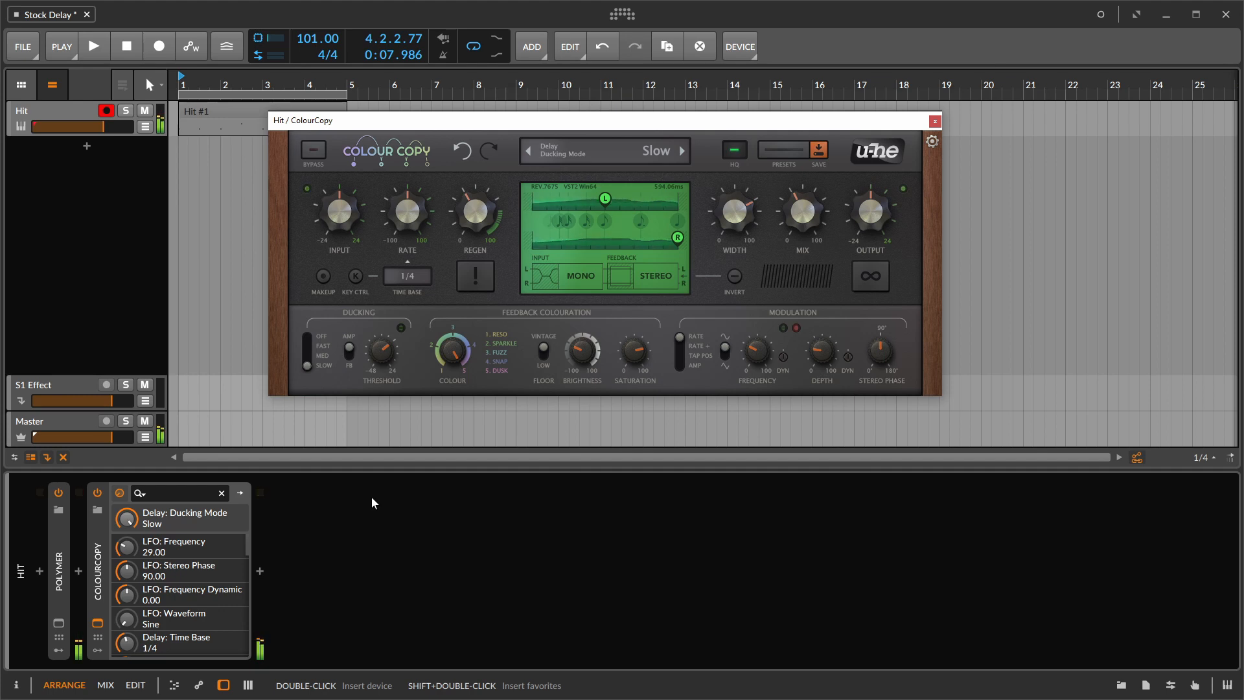
{"action": "left_click_drag", "start_coordinate": [384, 371], "coordinate": [375, 433]}
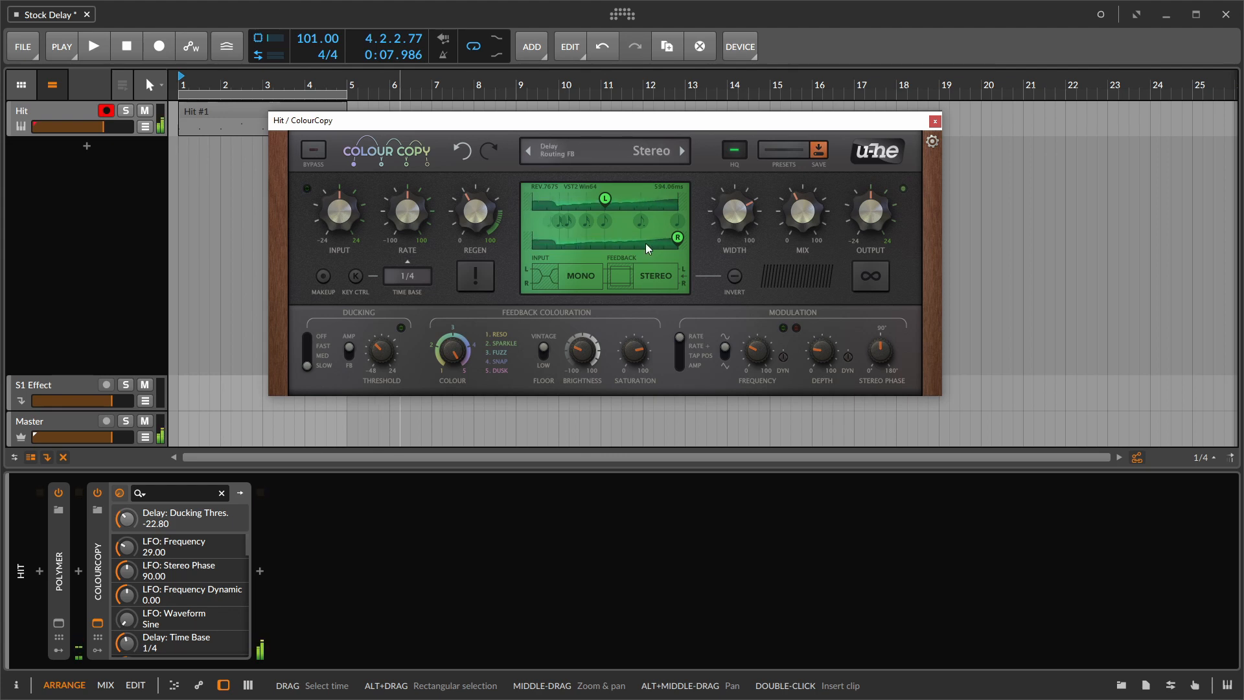
- Raise ColourCopy's regeneration to 58.5 and its mix to 55
{"action": "left_click_drag", "start_coordinate": [806, 208], "coordinate": [805, 195]}
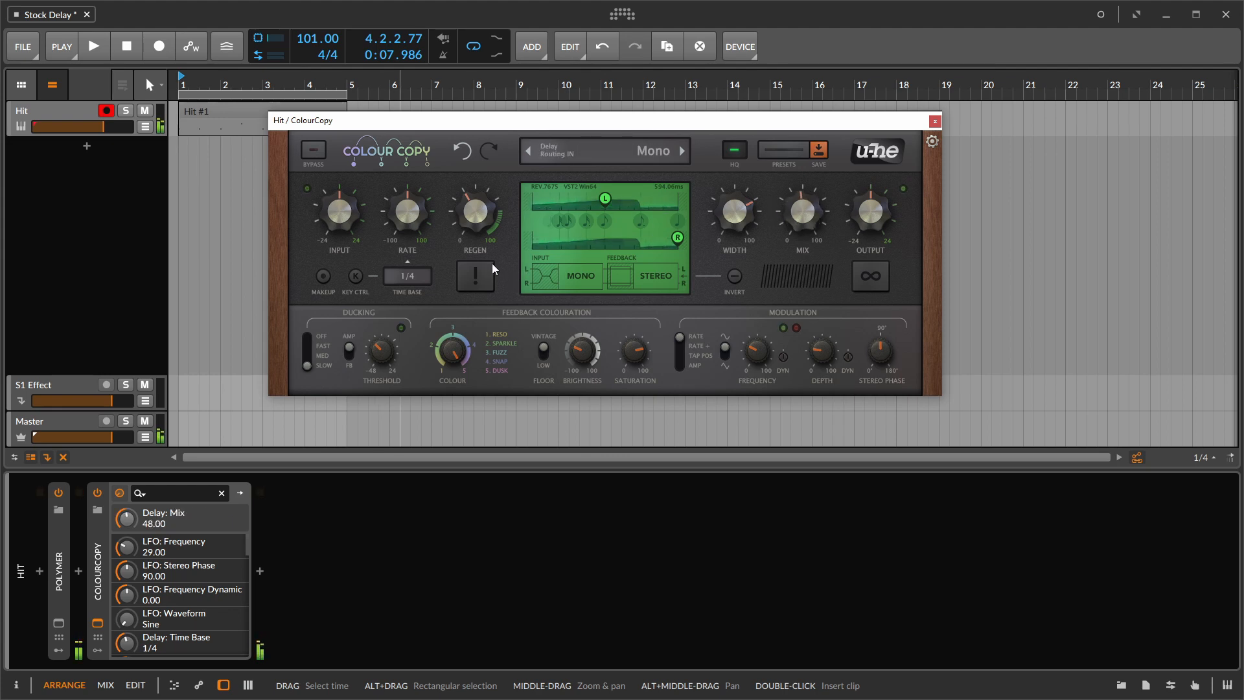
{"action": "left_click", "coordinate": [488, 227]}
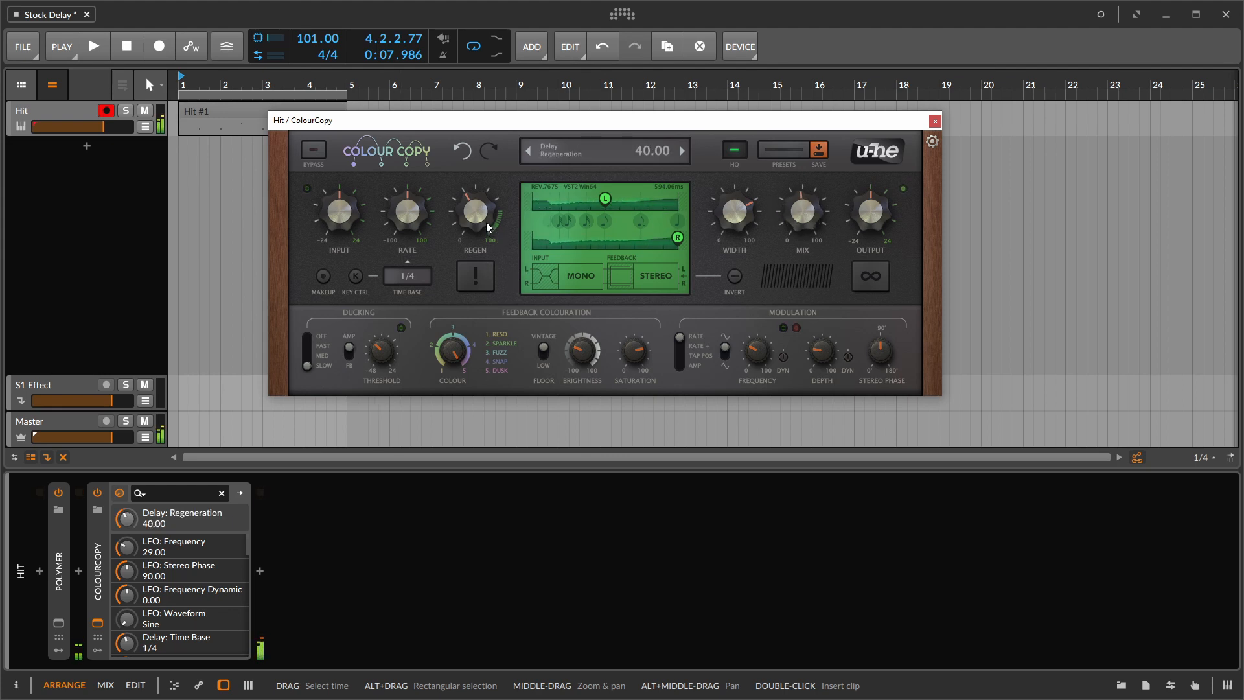
{"action": "left_click_drag", "start_coordinate": [488, 228], "coordinate": [481, 203]}
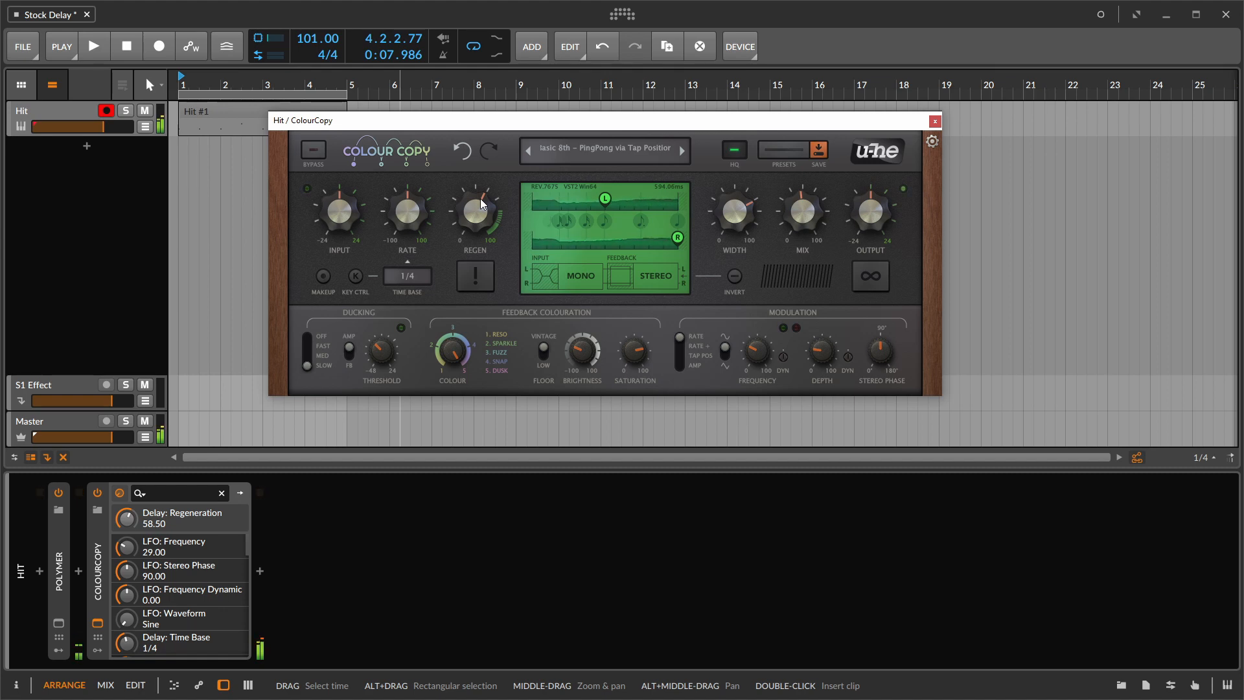
{"action": "mouse_move", "coordinate": [761, 236]}
{"action": "mouse_move", "coordinate": [798, 208]}
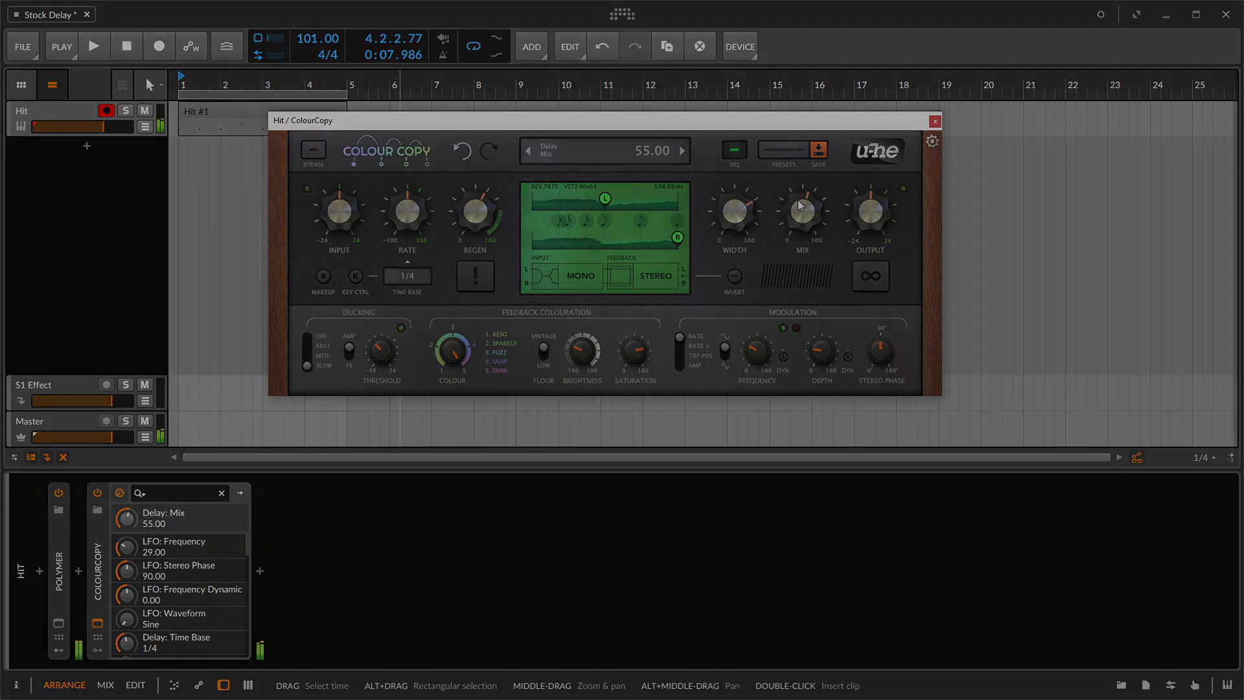
{"action": "key", "text": "space"}
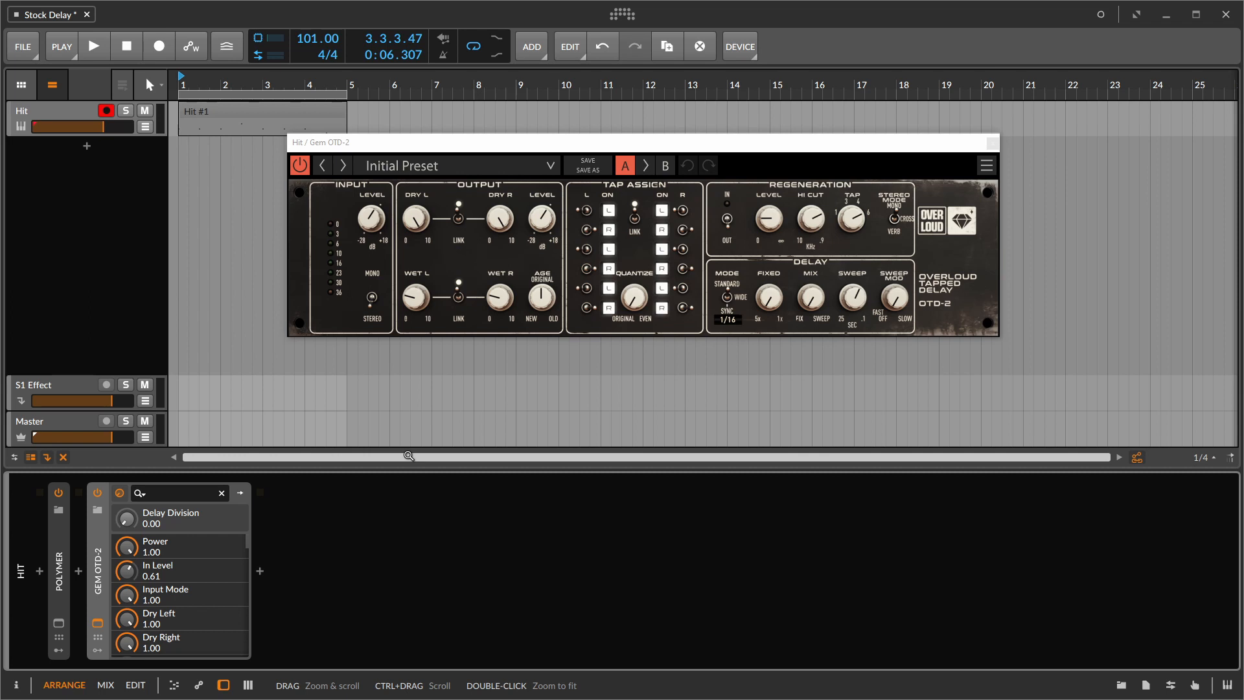
- Reposition the Gem OTD-2 plugin window and compare the sound with the device off and back on
{"action": "left_click_drag", "start_coordinate": [498, 147], "coordinate": [477, 154]}
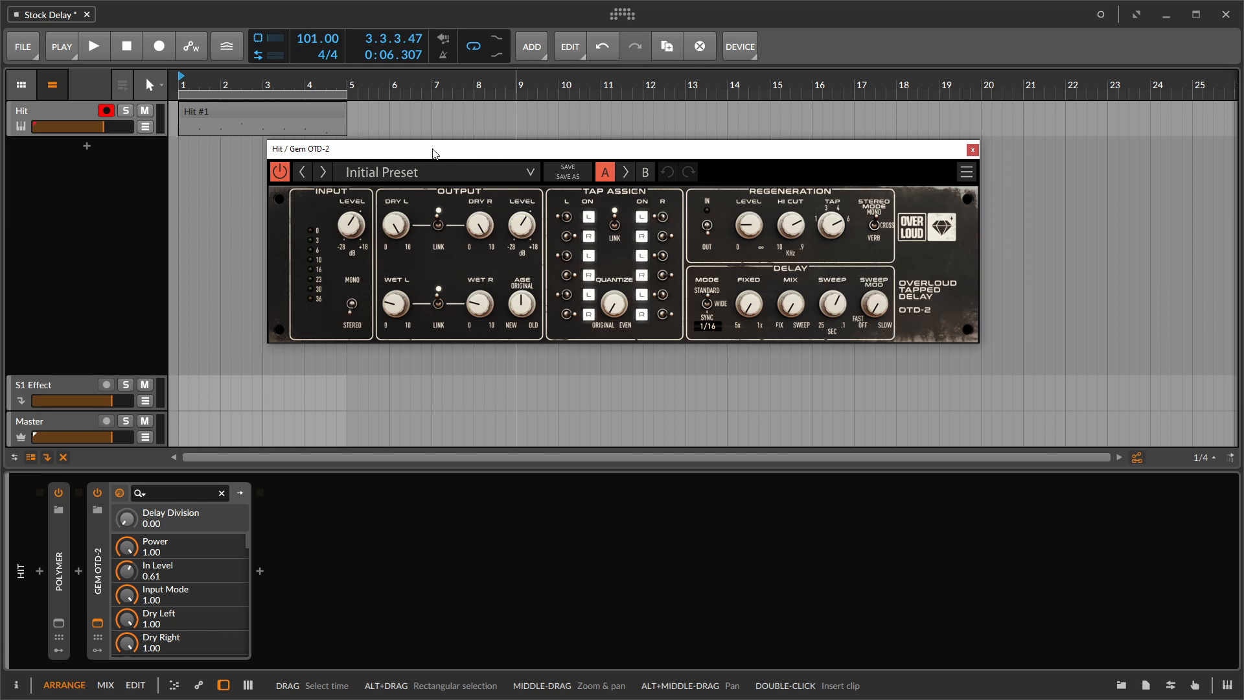
{"action": "left_click_drag", "start_coordinate": [433, 153], "coordinate": [425, 156]}
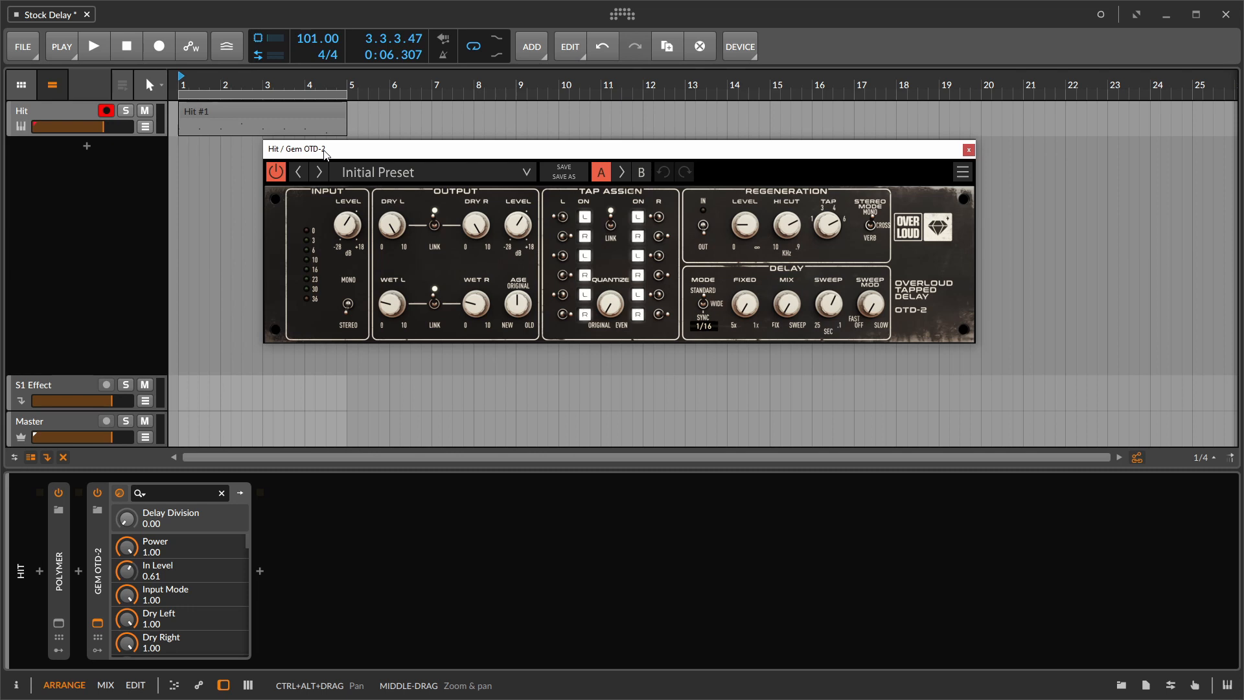
{"action": "left_click", "coordinate": [98, 493]}
{"action": "left_click", "coordinate": [97, 493]}
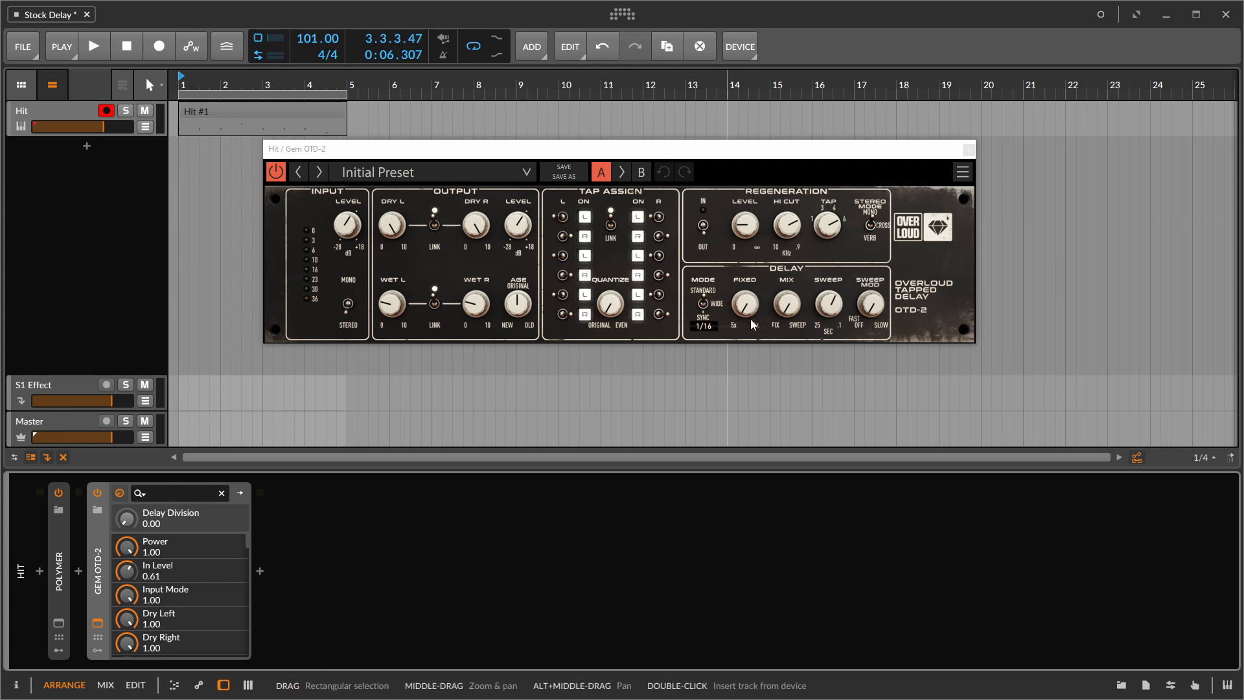
- Set the OTD-2's fixed delay to 0.12 and age to 0.32, and raise the linked wet levels slightly
{"action": "left_click_drag", "start_coordinate": [747, 306], "coordinate": [747, 294]}
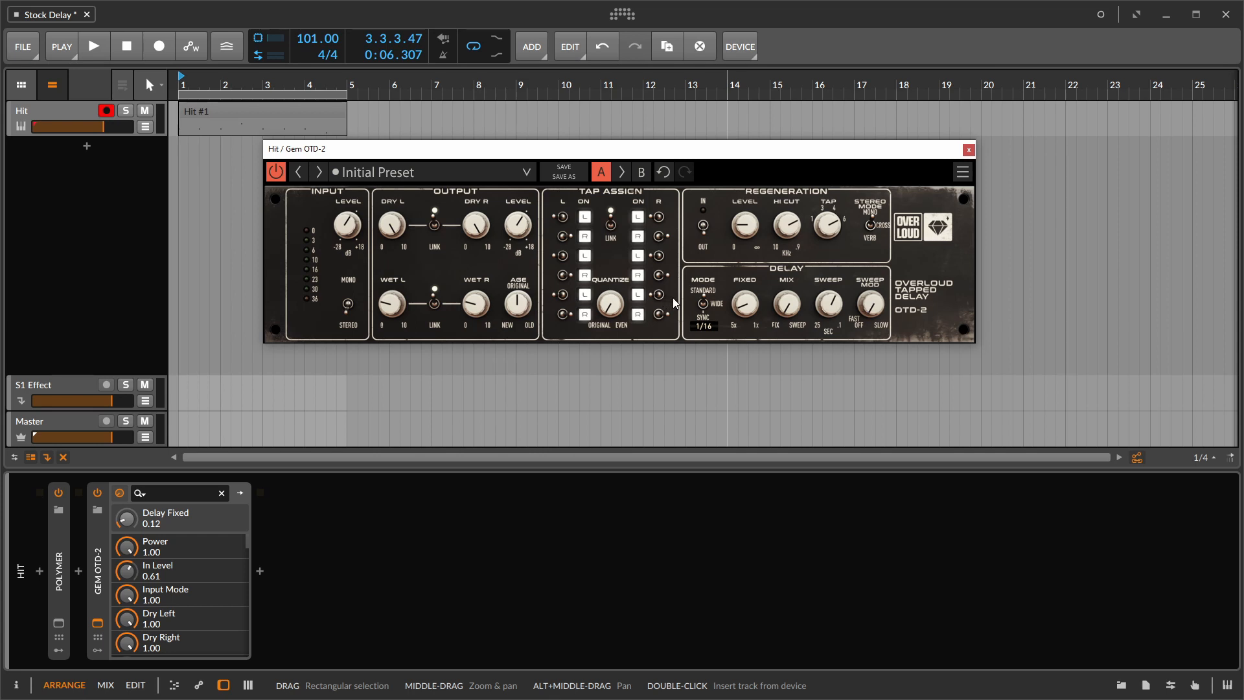
{"action": "left_click_drag", "start_coordinate": [480, 300], "coordinate": [518, 317]}
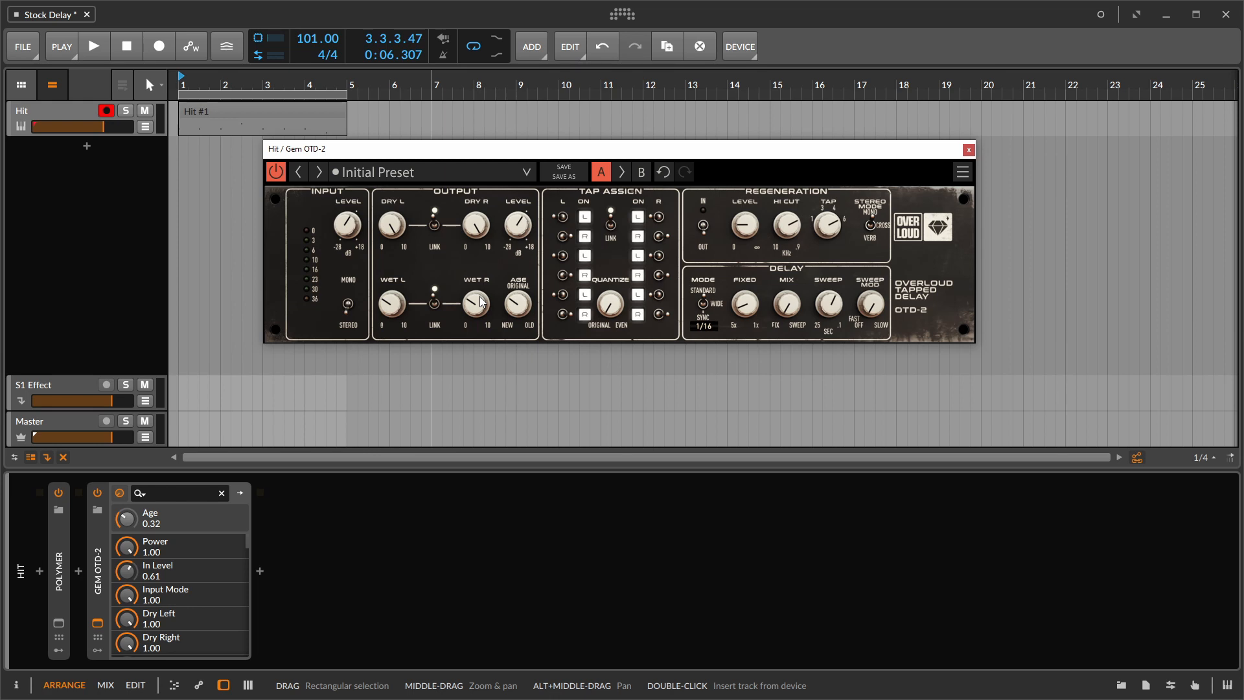
- Switch the OTD-2 to setting B and turn off all six linked pairs of left and right taps
{"action": "left_click", "coordinate": [641, 179]}
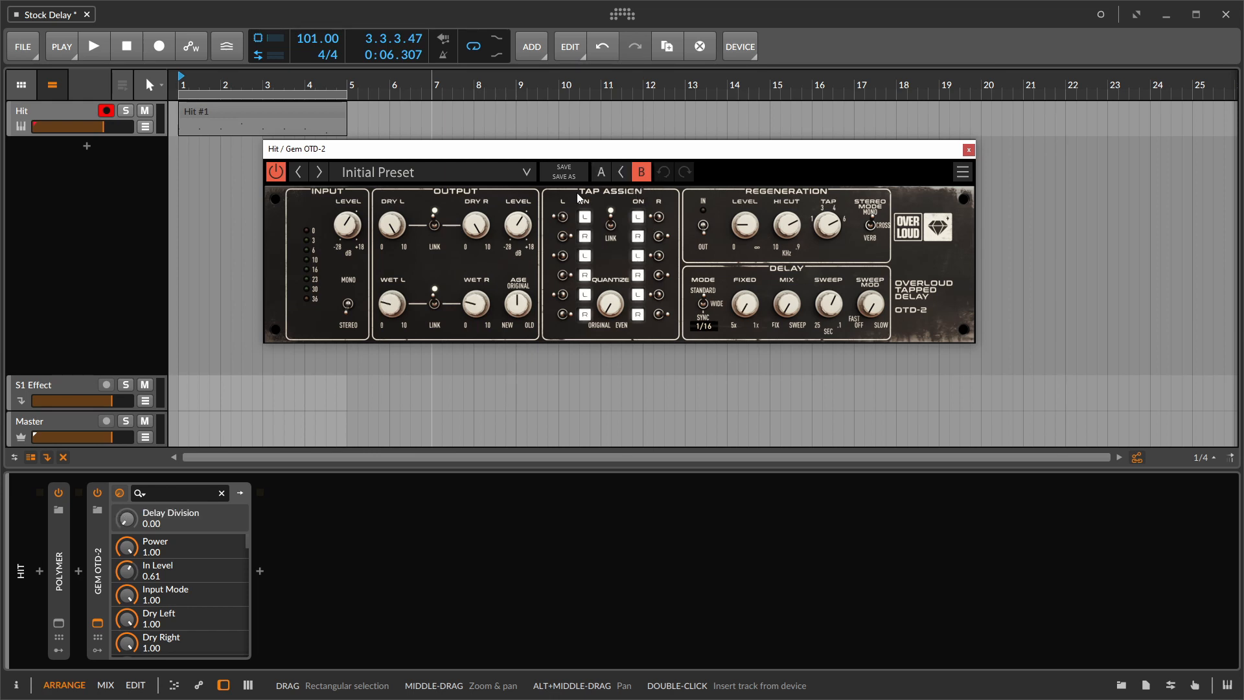
{"action": "left_click", "coordinate": [610, 226]}
{"action": "left_click", "coordinate": [611, 224]}
{"action": "left_click", "coordinate": [585, 216]}
{"action": "left_click", "coordinate": [585, 236]}
{"action": "left_click", "coordinate": [584, 255]}
{"action": "left_click", "coordinate": [585, 275]}
{"action": "left_click", "coordinate": [584, 294]}
{"action": "left_click", "coordinate": [585, 313]}
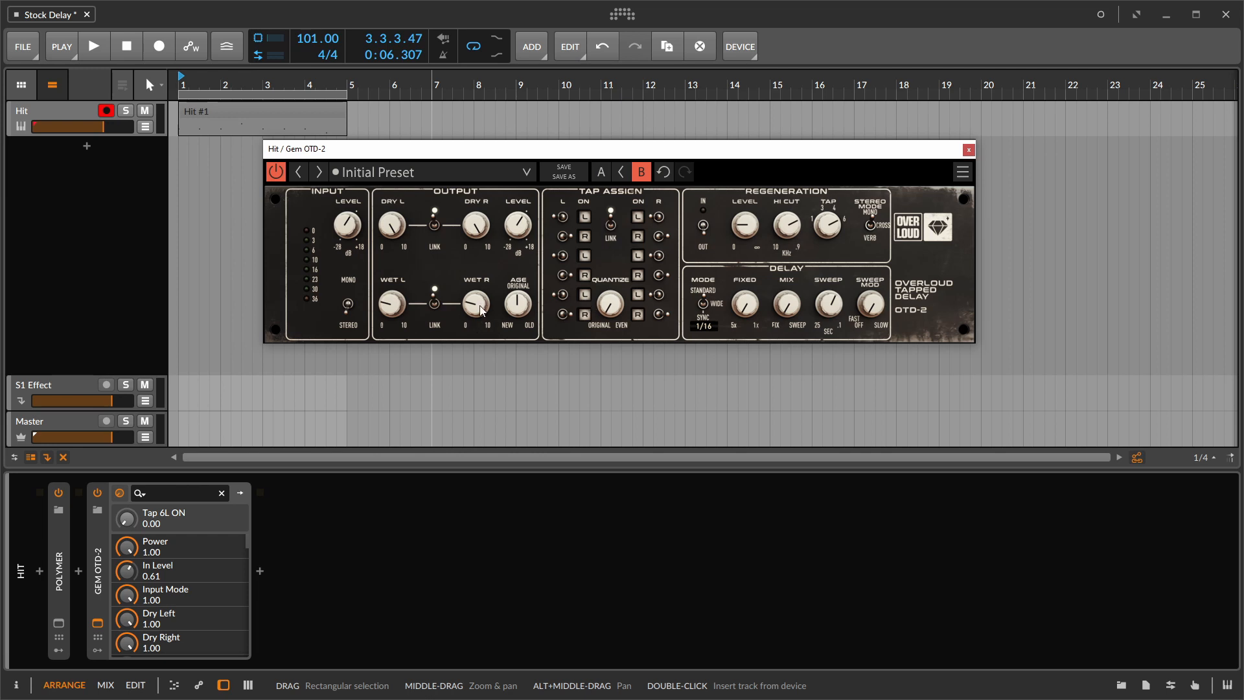
- Raise the linked wet levels and, with the taps unlinked, turn on only left tap 1
{"action": "mouse_move", "coordinate": [481, 307]}
{"action": "left_mouse_down"}
{"action": "mouse_move", "coordinate": [481, 331]}
{"action": "mouse_move", "coordinate": [481, 242]}
{"action": "mouse_move", "coordinate": [480, 282]}
{"action": "left_mouse_up"}
{"action": "left_click", "coordinate": [614, 224]}
{"action": "left_click", "coordinate": [584, 217]}
- Change the channel assignments of several left and right taps, sending left tap 1 to R and right tap 6 to L
{"action": "left_click", "coordinate": [558, 224]}
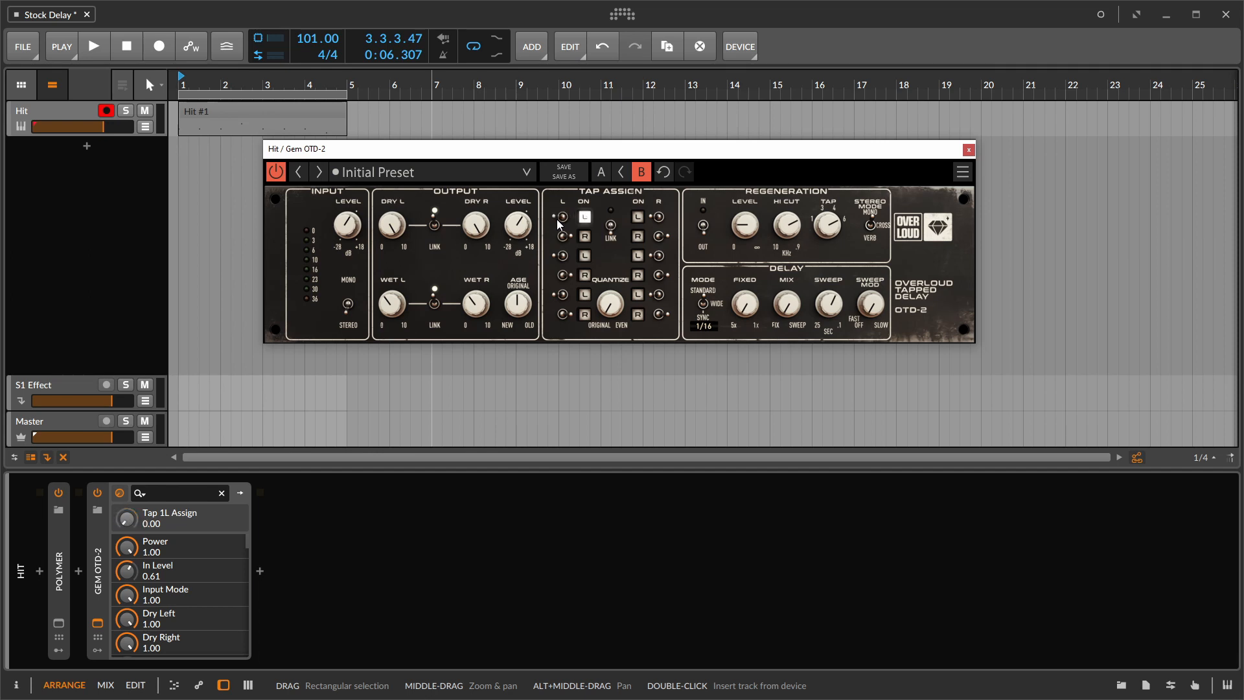
{"action": "left_click", "coordinate": [558, 223]}
{"action": "left_click", "coordinate": [559, 224]}
{"action": "left_click", "coordinate": [559, 224]}
{"action": "left_click", "coordinate": [563, 297]}
{"action": "left_click", "coordinate": [653, 216]}
{"action": "left_click", "coordinate": [653, 217]}
{"action": "left_click", "coordinate": [657, 235]}
{"action": "left_click", "coordinate": [659, 254]}
{"action": "left_click", "coordinate": [659, 314]}
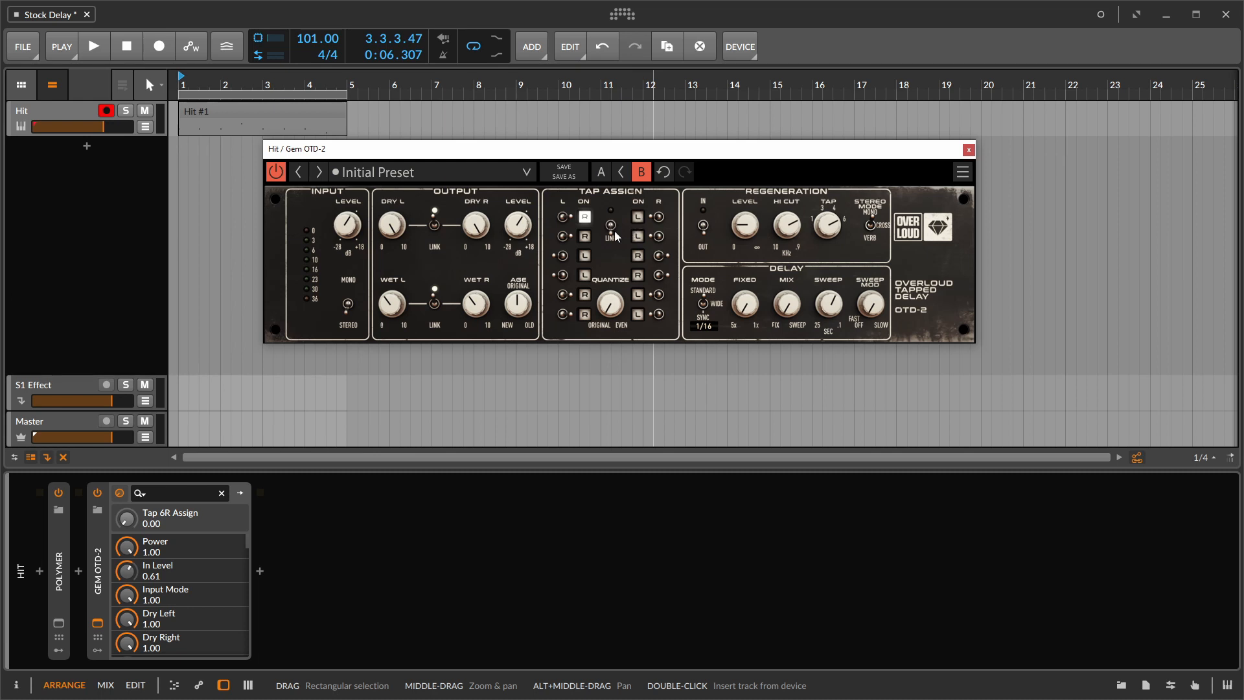
- Link the taps again and turn all six left and right tap pairs back on
{"action": "left_click", "coordinate": [637, 219]}
{"action": "left_click", "coordinate": [584, 237]}
{"action": "left_click", "coordinate": [583, 256]}
{"action": "left_click", "coordinate": [582, 278]}
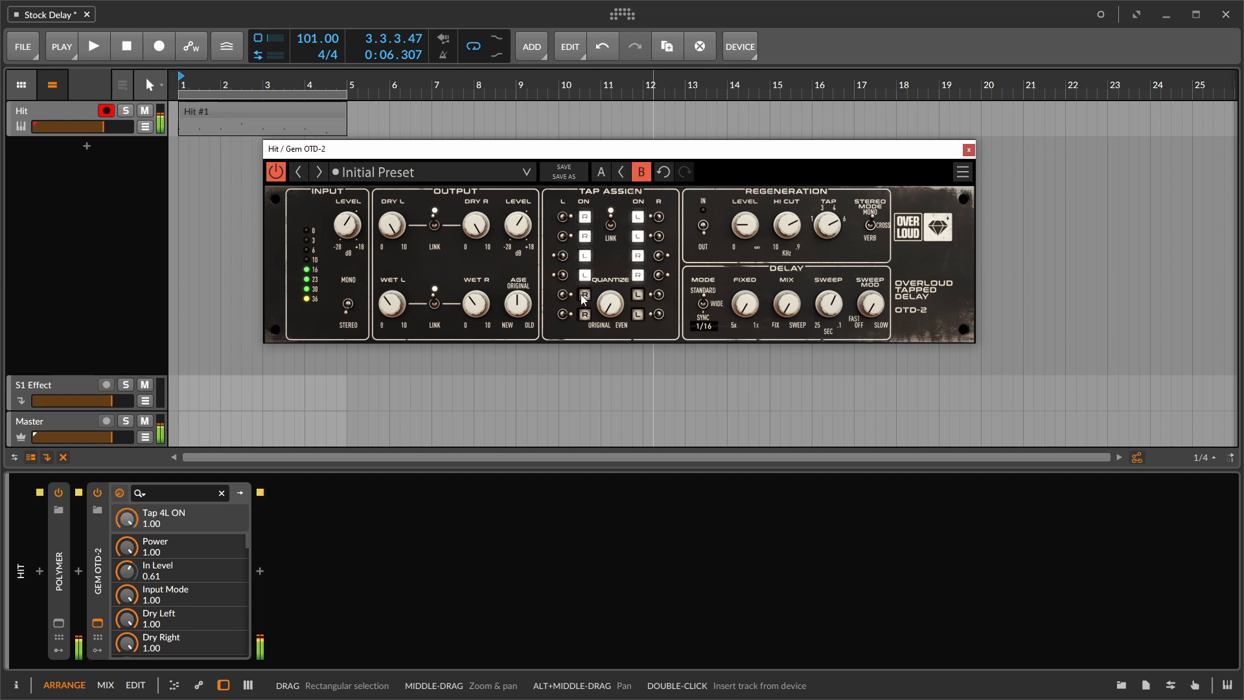
{"action": "left_click", "coordinate": [581, 297]}
{"action": "left_click", "coordinate": [584, 315]}
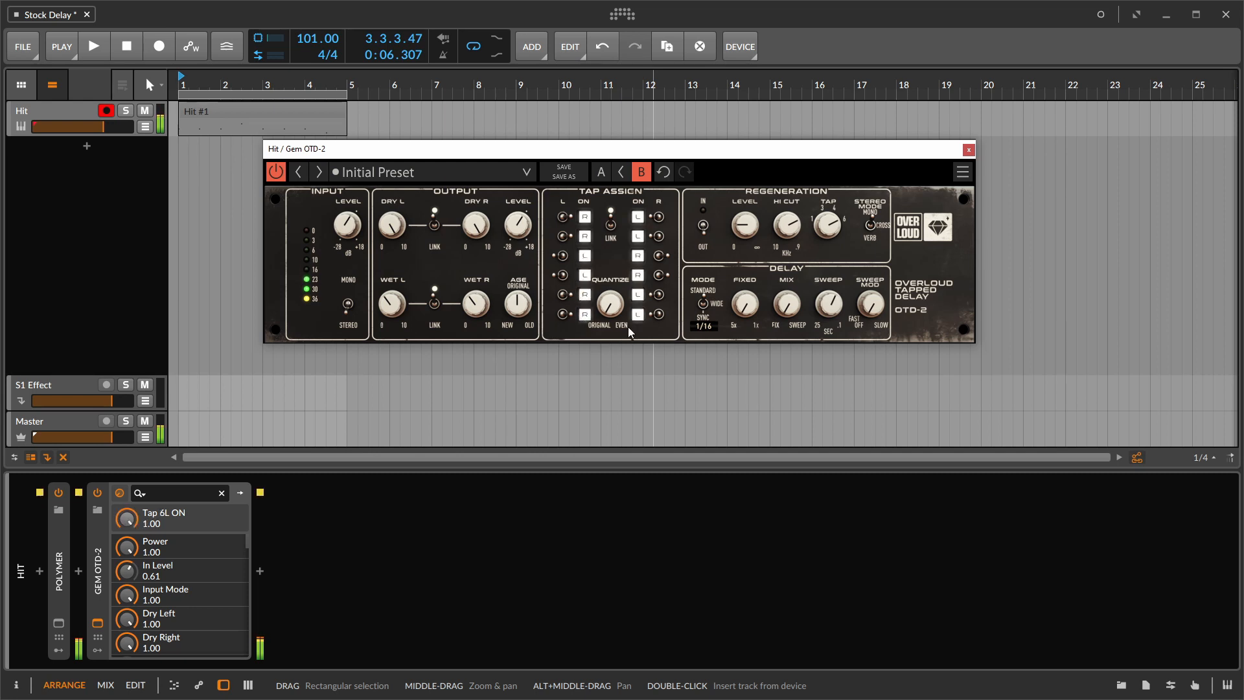
- Set the fixed delay to 0.24 and sweep Quantize up to 0.86, back towards Original and up again
{"action": "left_click", "coordinate": [749, 309]}
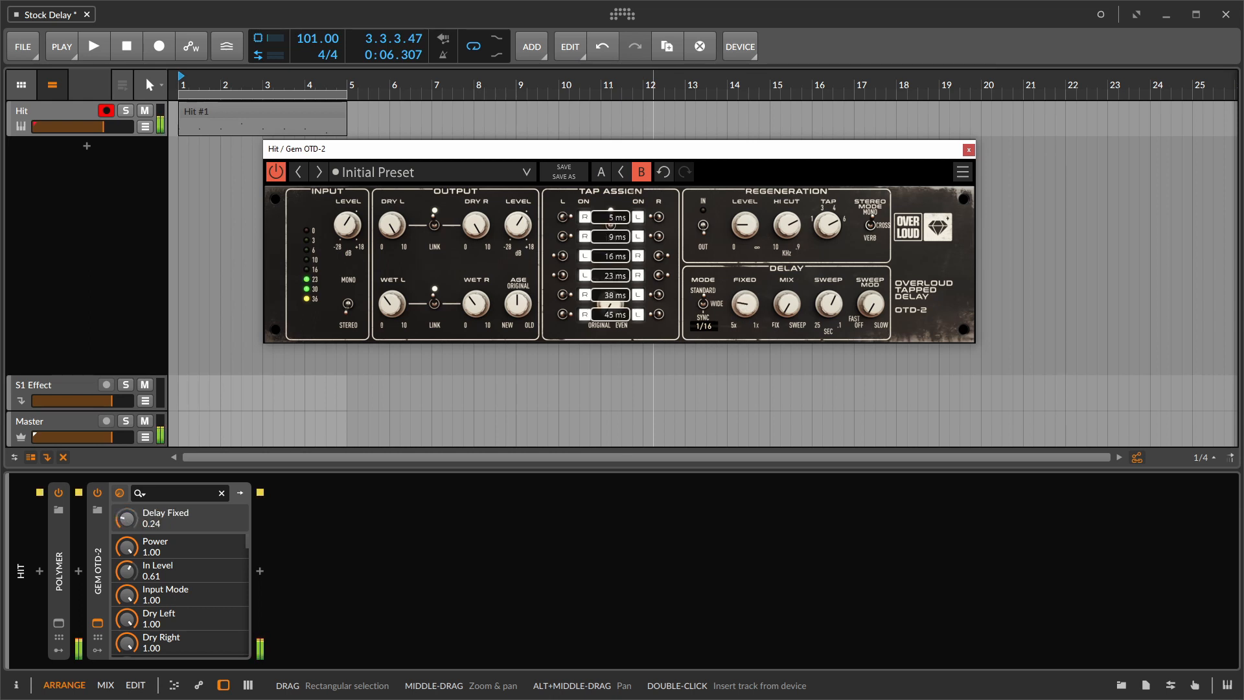
{"action": "left_click_drag", "start_coordinate": [617, 311], "coordinate": [617, 253]}
{"action": "left_click_drag", "start_coordinate": [616, 312], "coordinate": [617, 263]}
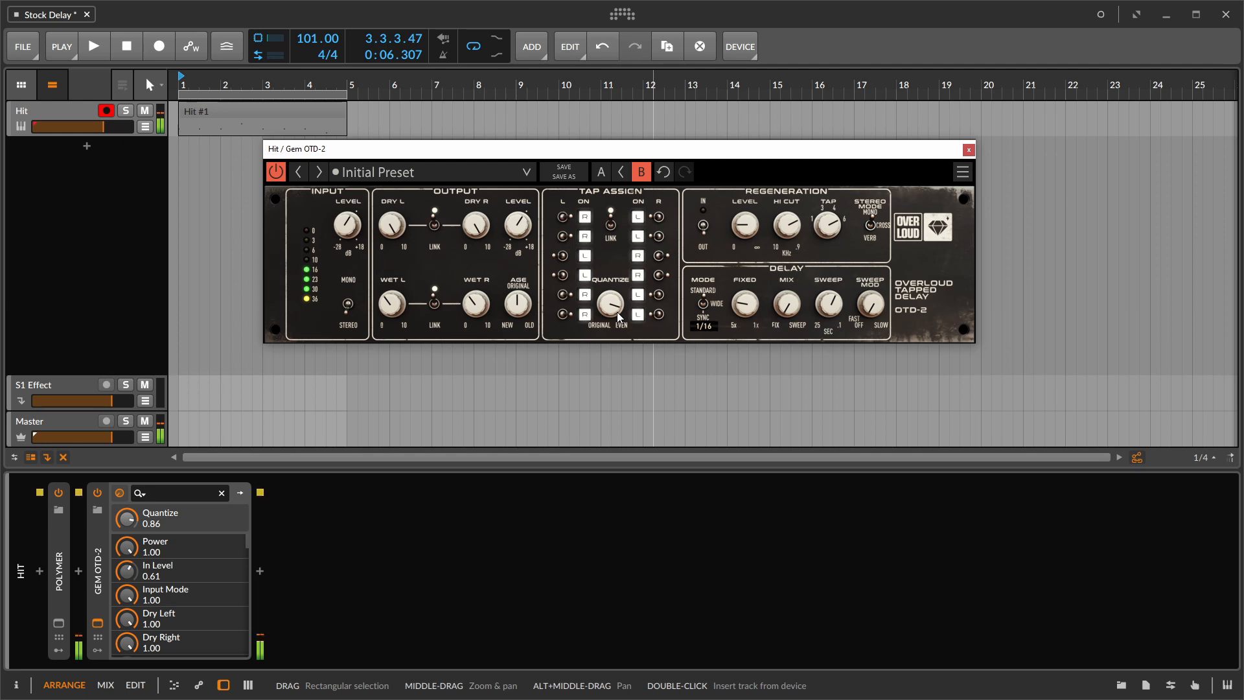
{"action": "left_click_drag", "start_coordinate": [619, 316], "coordinate": [619, 415]}
{"action": "left_click_drag", "start_coordinate": [616, 320], "coordinate": [609, 248]}
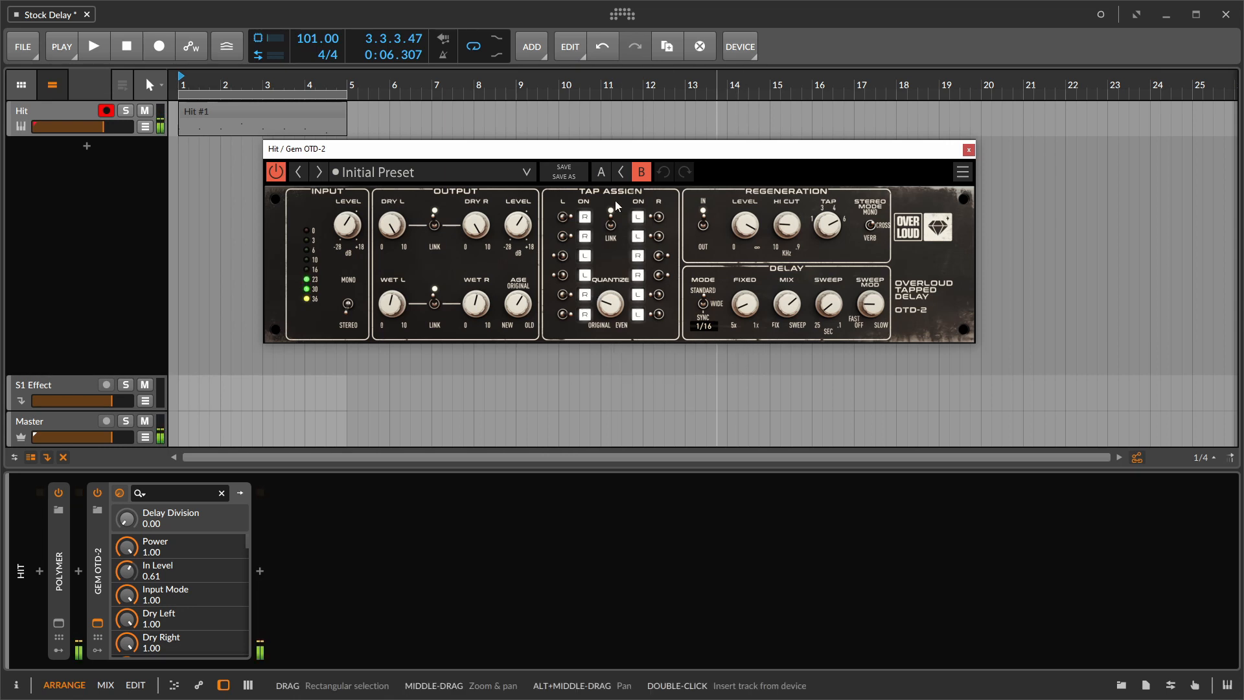
- Compare the OTD-2's A and B settings by switching to A and back to B
{"action": "left_click", "coordinate": [602, 171]}
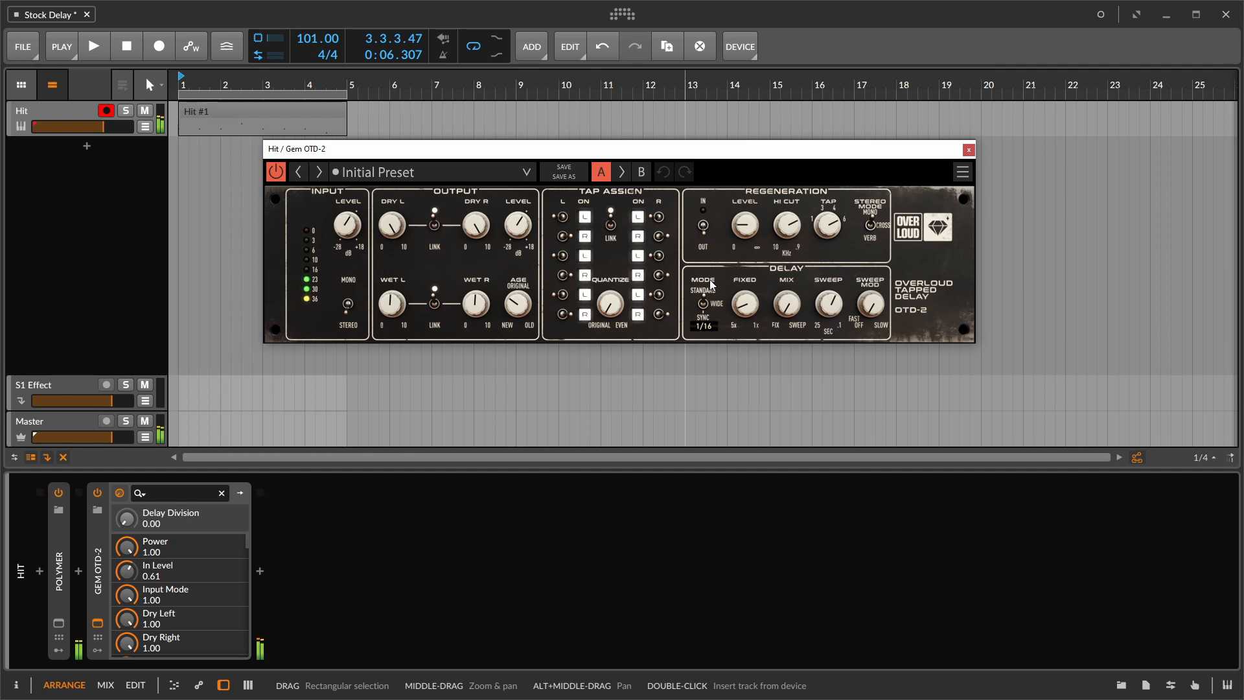
{"action": "left_click", "coordinate": [643, 175]}
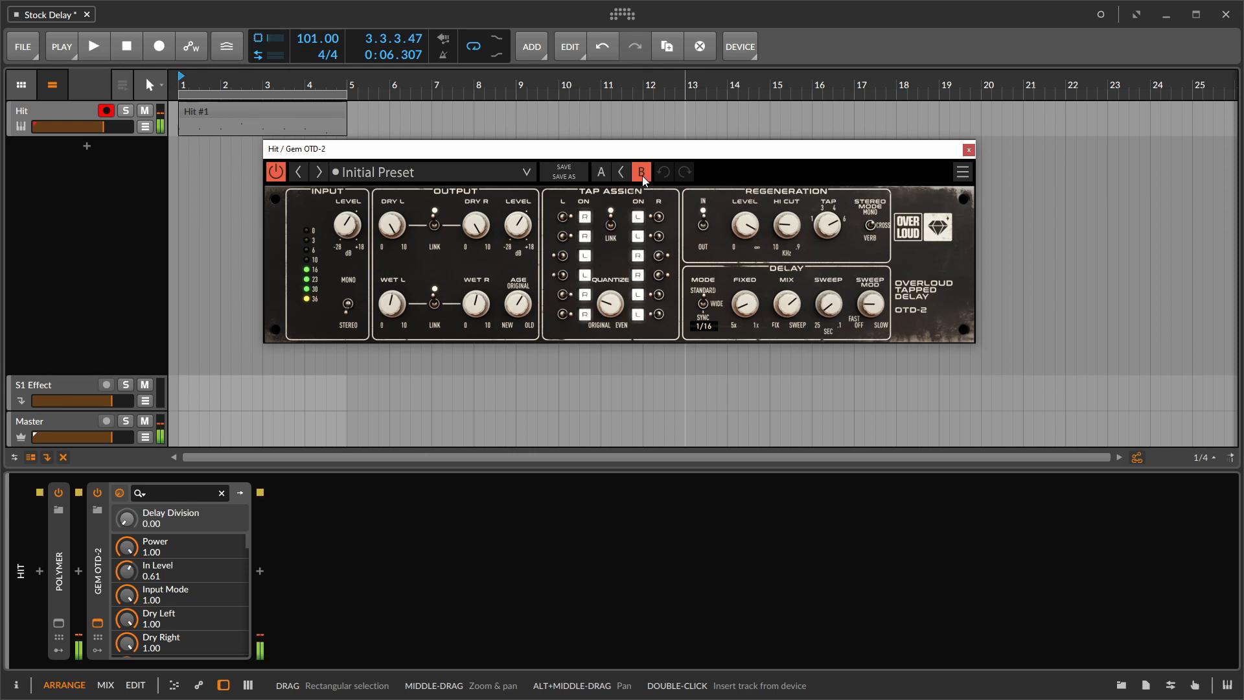
- Switch the OTD-2 between its A and B settings again, ending on A
{"action": "left_click", "coordinate": [602, 172]}
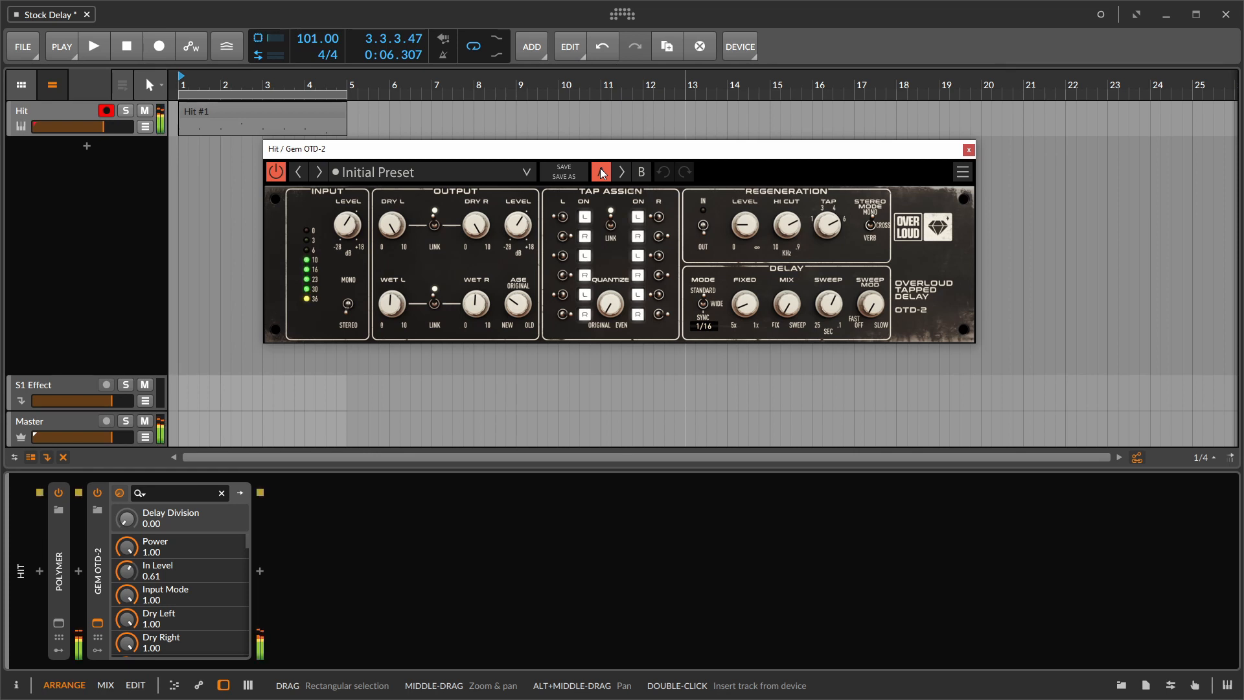
{"action": "left_click", "coordinate": [648, 175]}
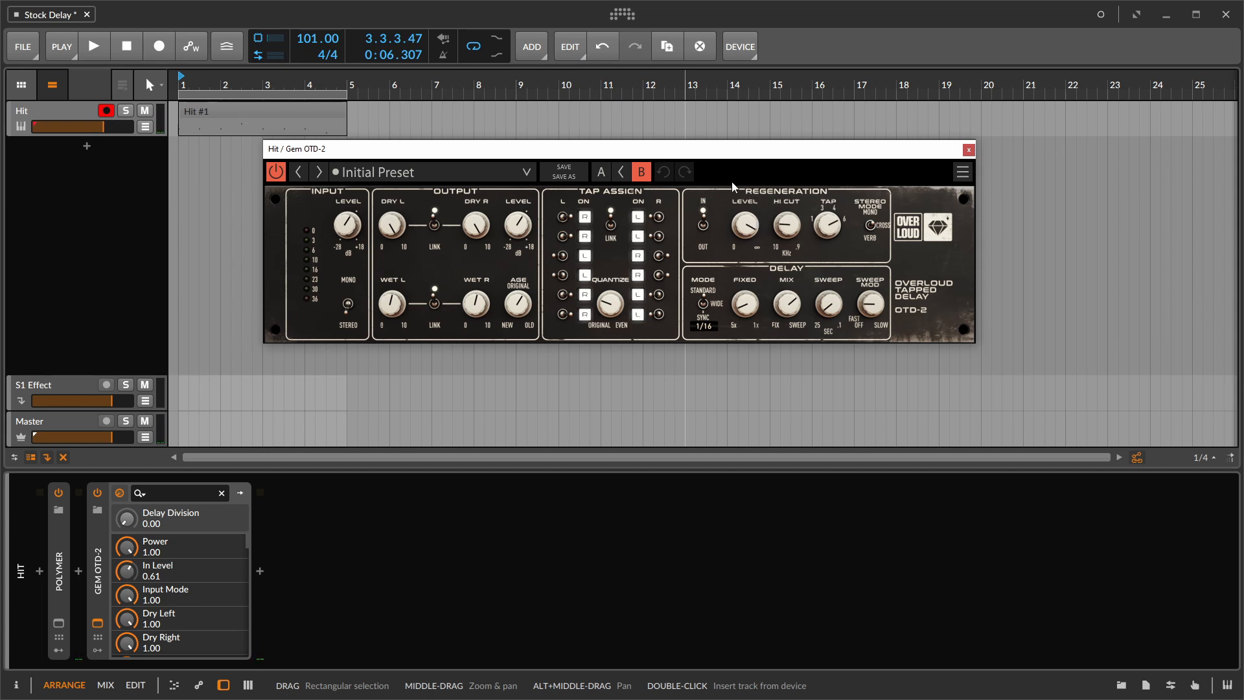
{"action": "left_click", "coordinate": [601, 171]}
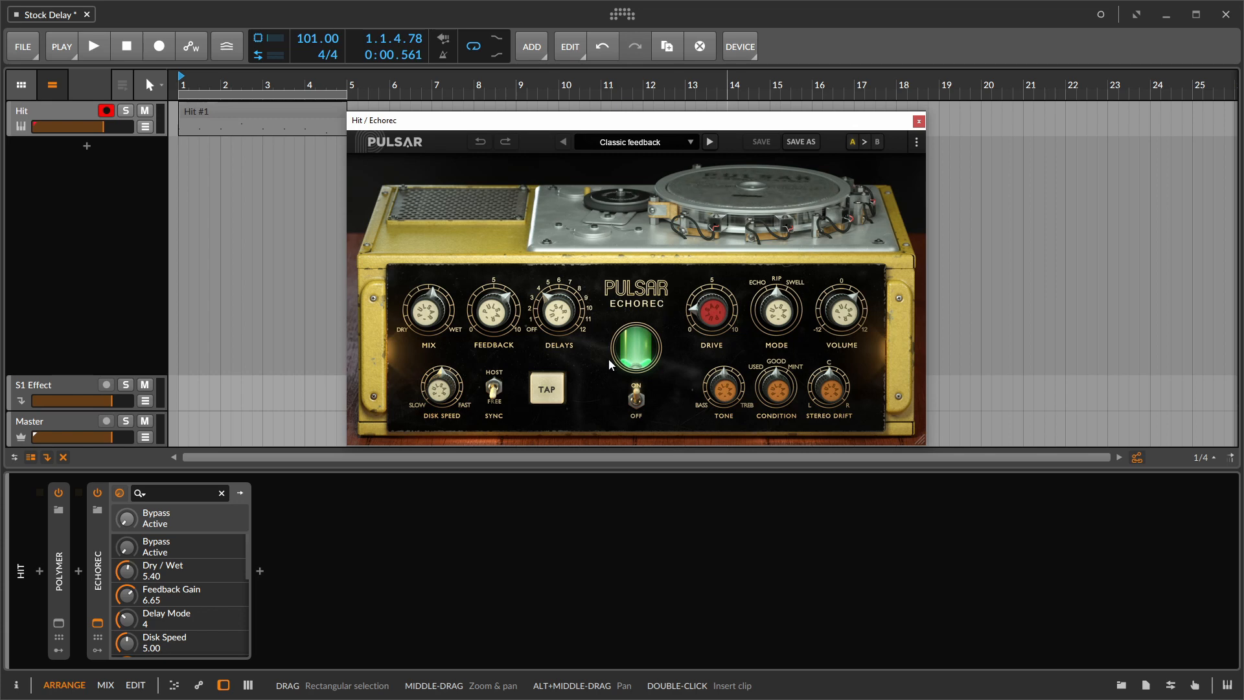
- On the Echorec, turn the delays off, set volume to -2.52, raise the drive, and set tone to 2.00 and condition to Old
{"action": "left_click_drag", "start_coordinate": [557, 311], "coordinate": [530, 430]}
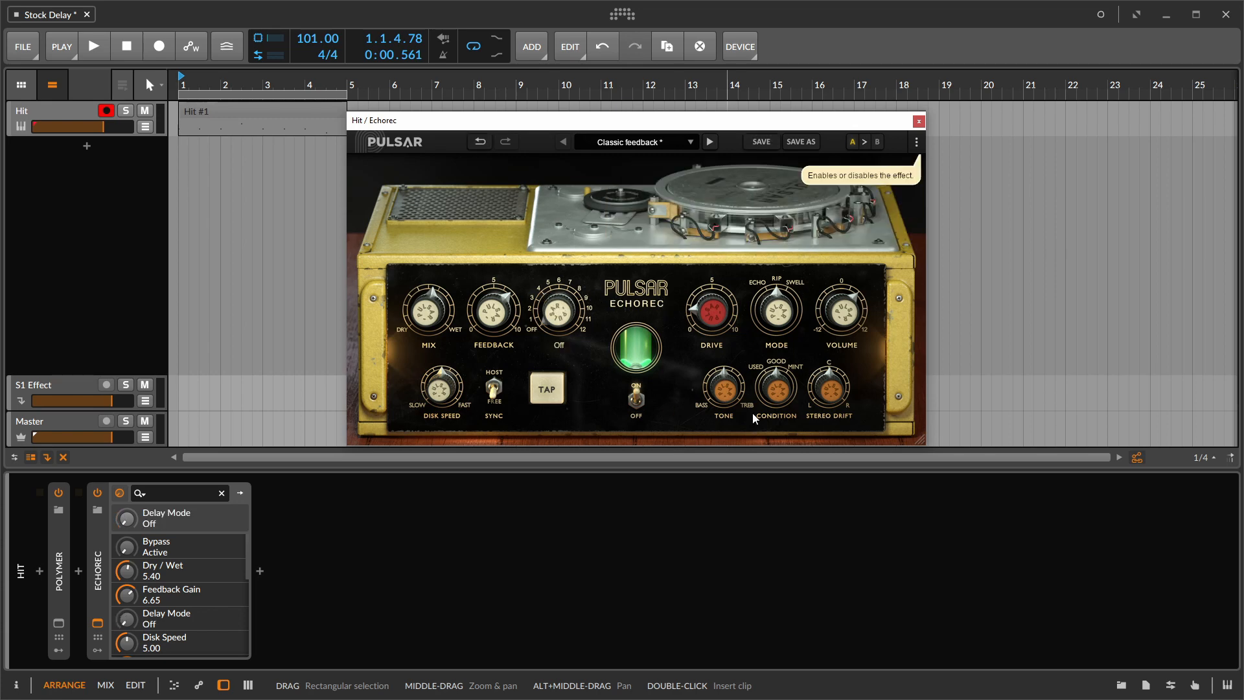
{"action": "left_click_drag", "start_coordinate": [843, 314], "coordinate": [835, 361]}
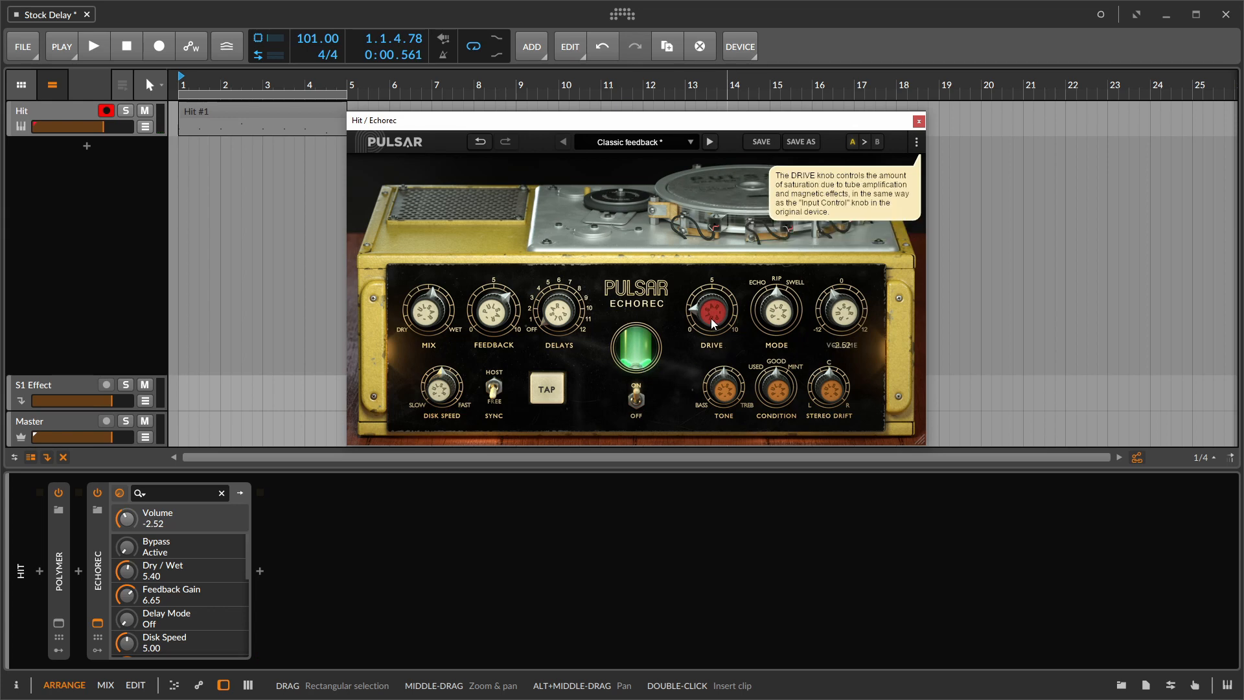
{"action": "left_click_drag", "start_coordinate": [717, 325], "coordinate": [726, 253]}
{"action": "left_click_drag", "start_coordinate": [717, 392], "coordinate": [709, 423]}
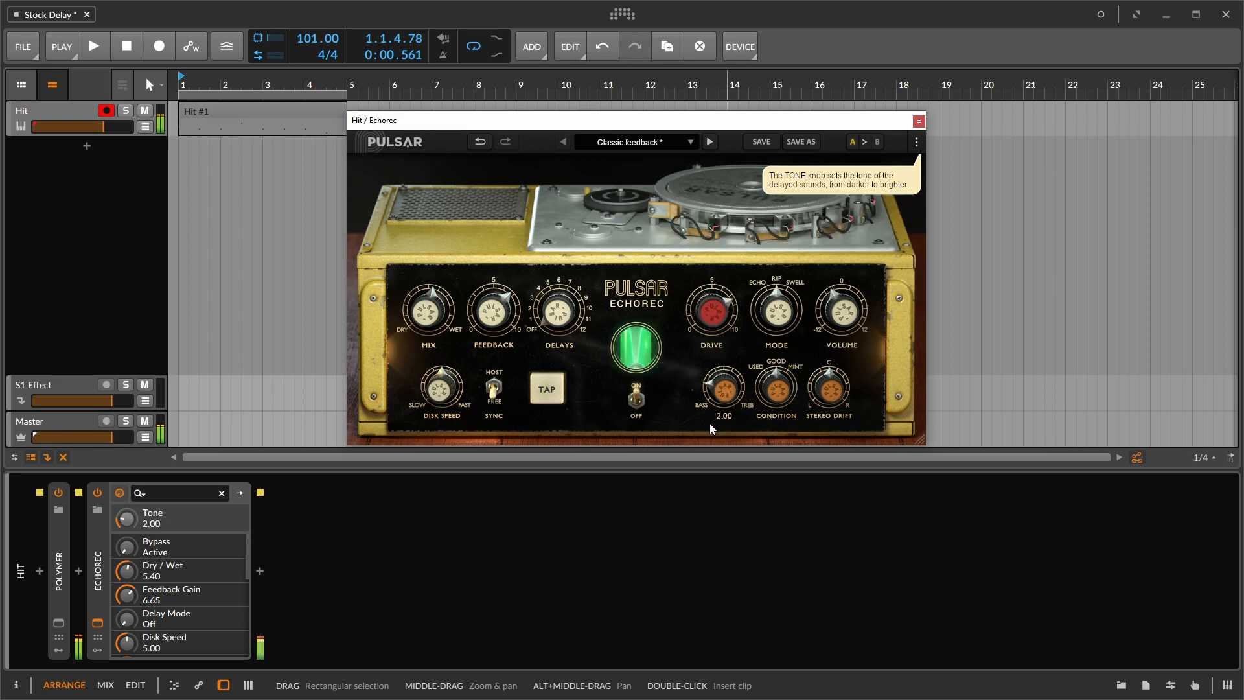
{"action": "left_click_drag", "start_coordinate": [779, 391], "coordinate": [771, 460]}
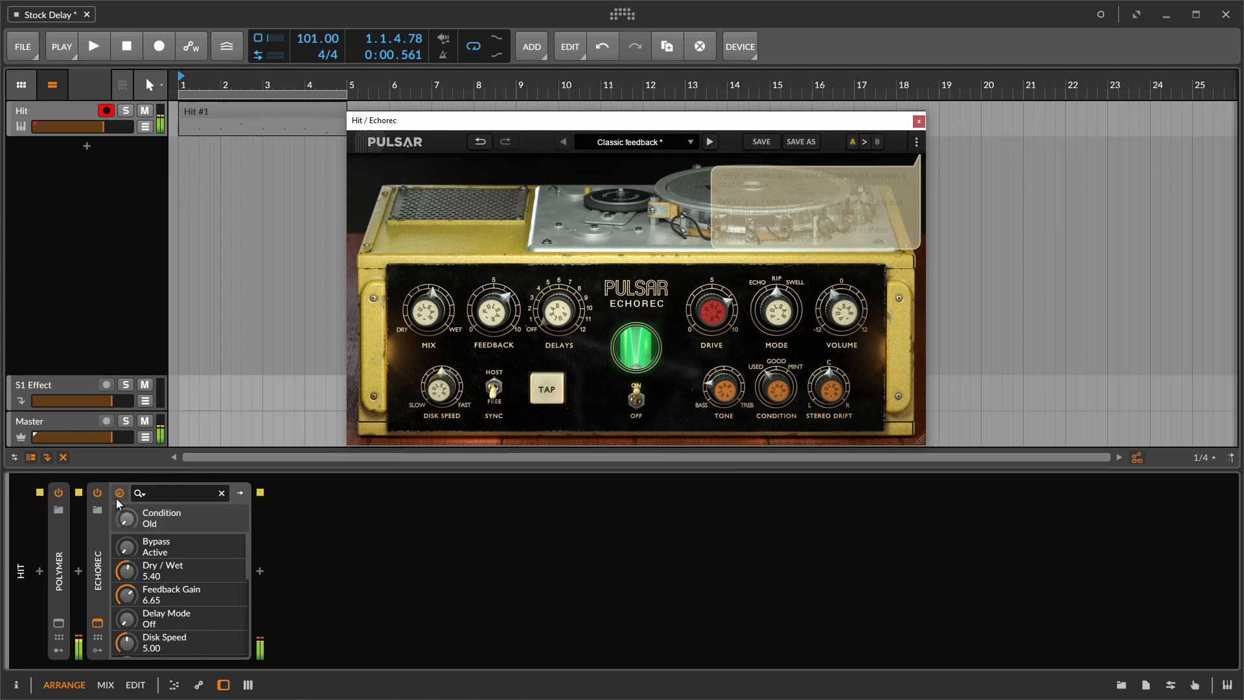
- Compare the Hit sound with the Echorec bypassed and active, matching its volume at 0.84
{"action": "left_click", "coordinate": [98, 493]}
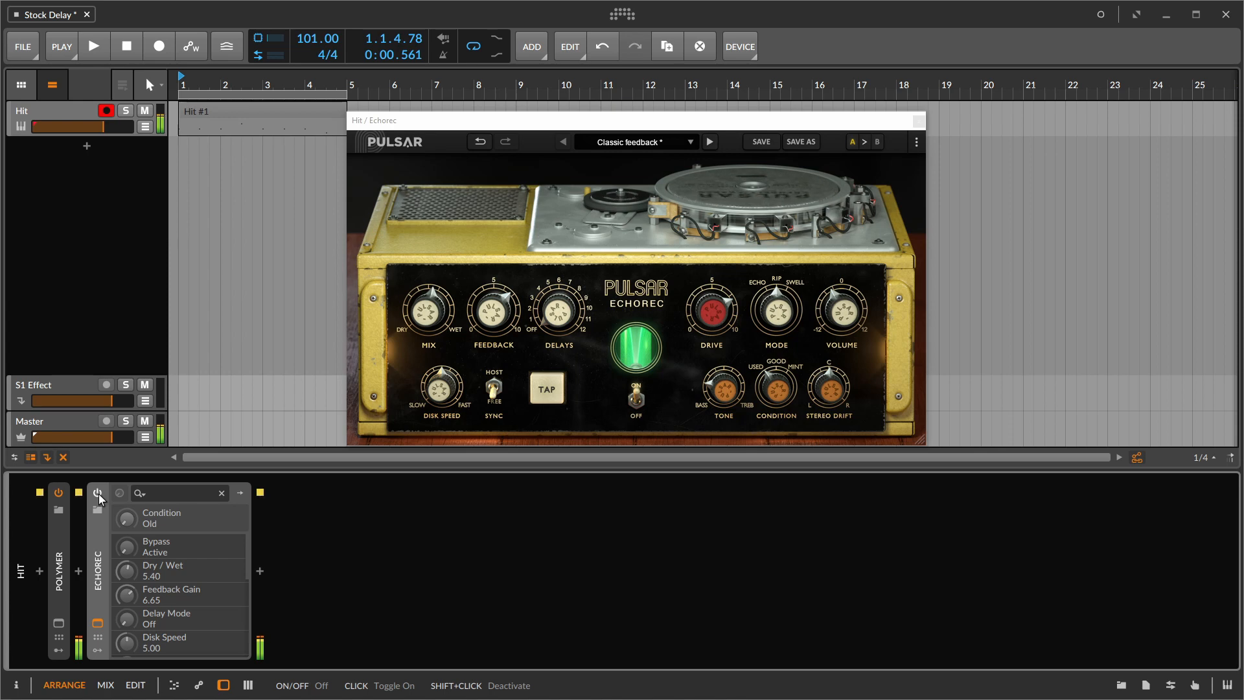
{"action": "left_click", "coordinate": [98, 494]}
{"action": "left_click_drag", "start_coordinate": [834, 333], "coordinate": [837, 313]}
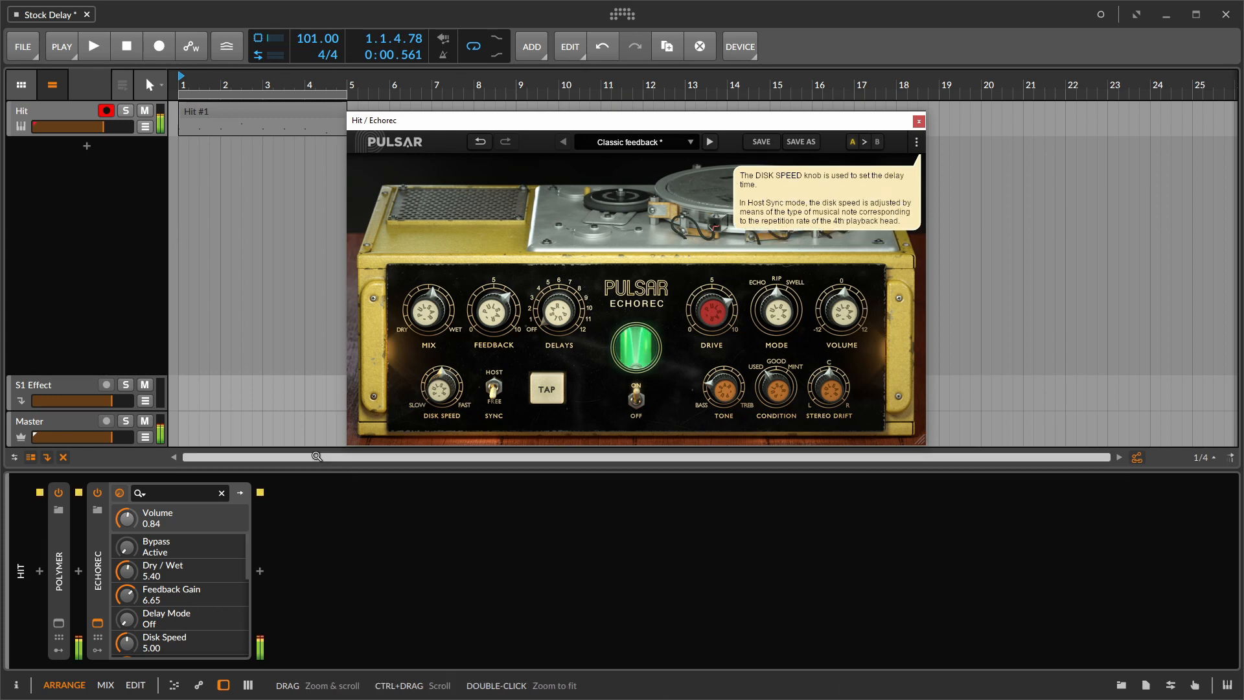
{"action": "left_click", "coordinate": [97, 492]}
{"action": "left_click", "coordinate": [97, 492]}
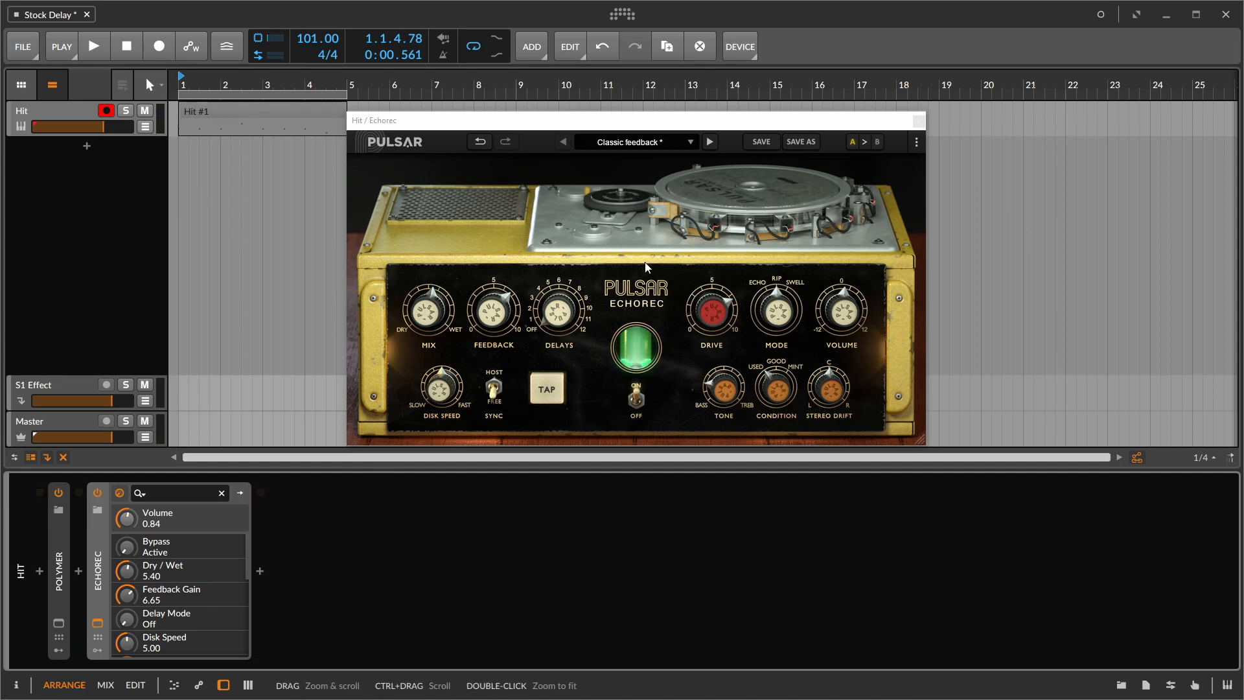
- Load the Echorec preset Classic feedback sync and set its mode to Echo
{"action": "left_click", "coordinate": [711, 141]}
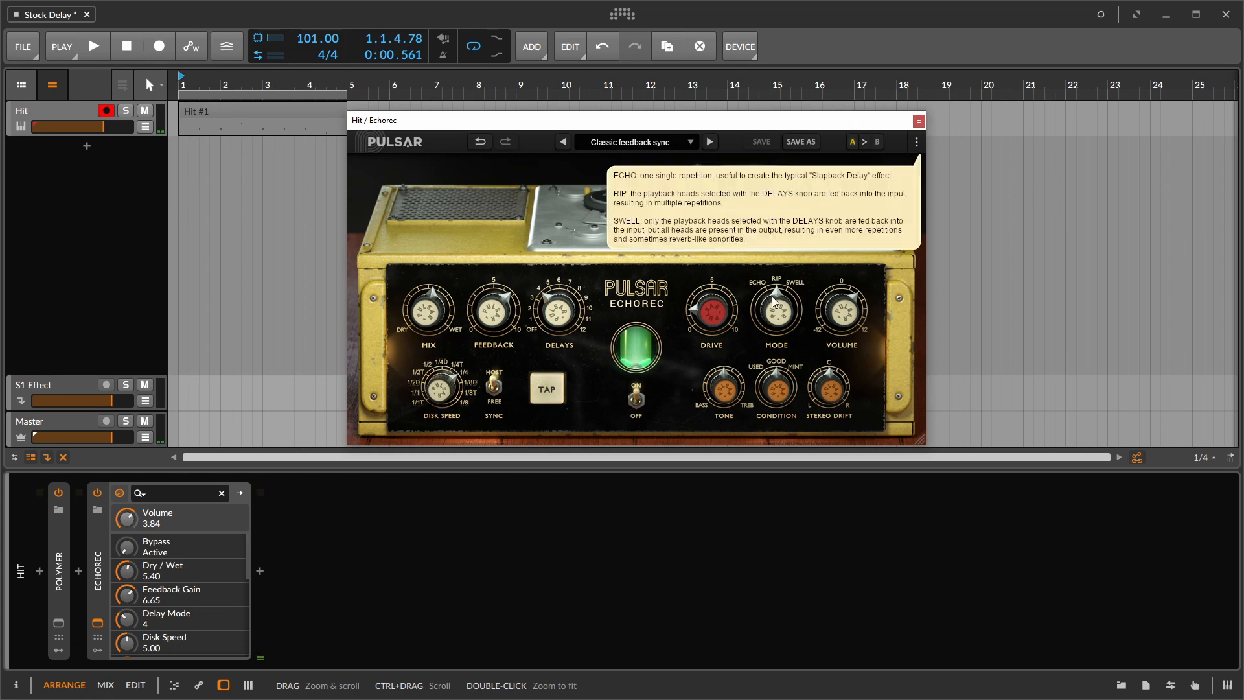
{"action": "left_click_drag", "start_coordinate": [775, 317], "coordinate": [765, 353]}
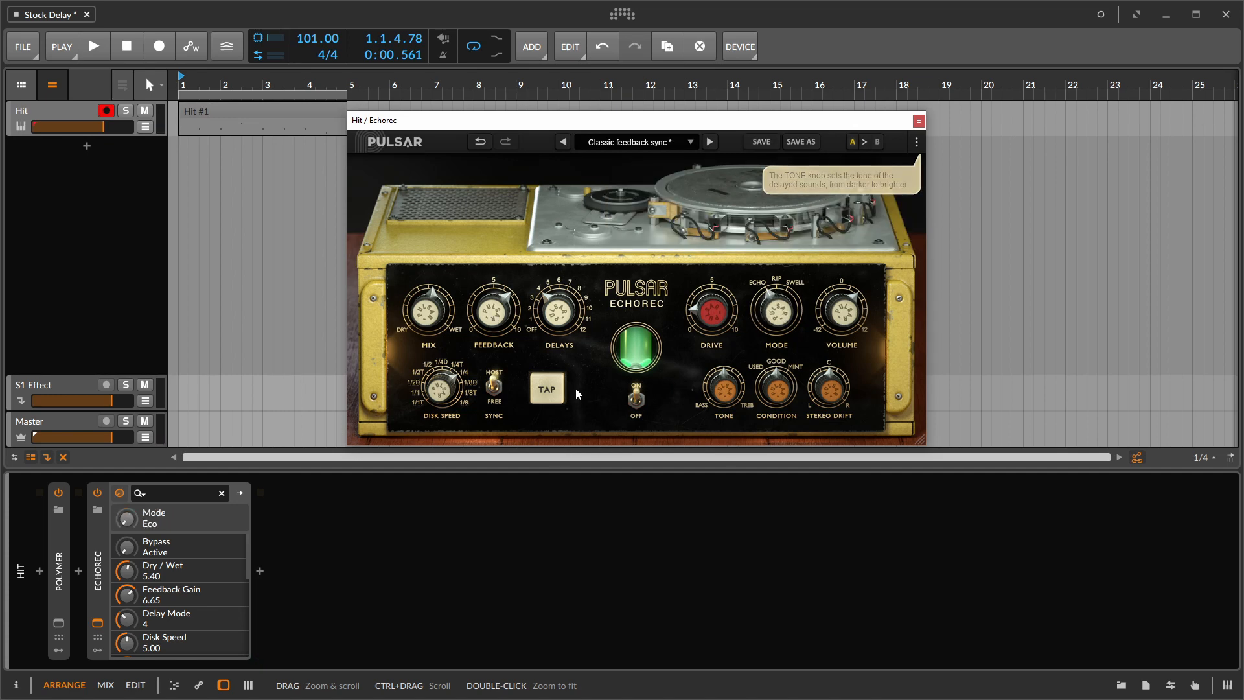
{"action": "mouse_move", "coordinate": [582, 293]}
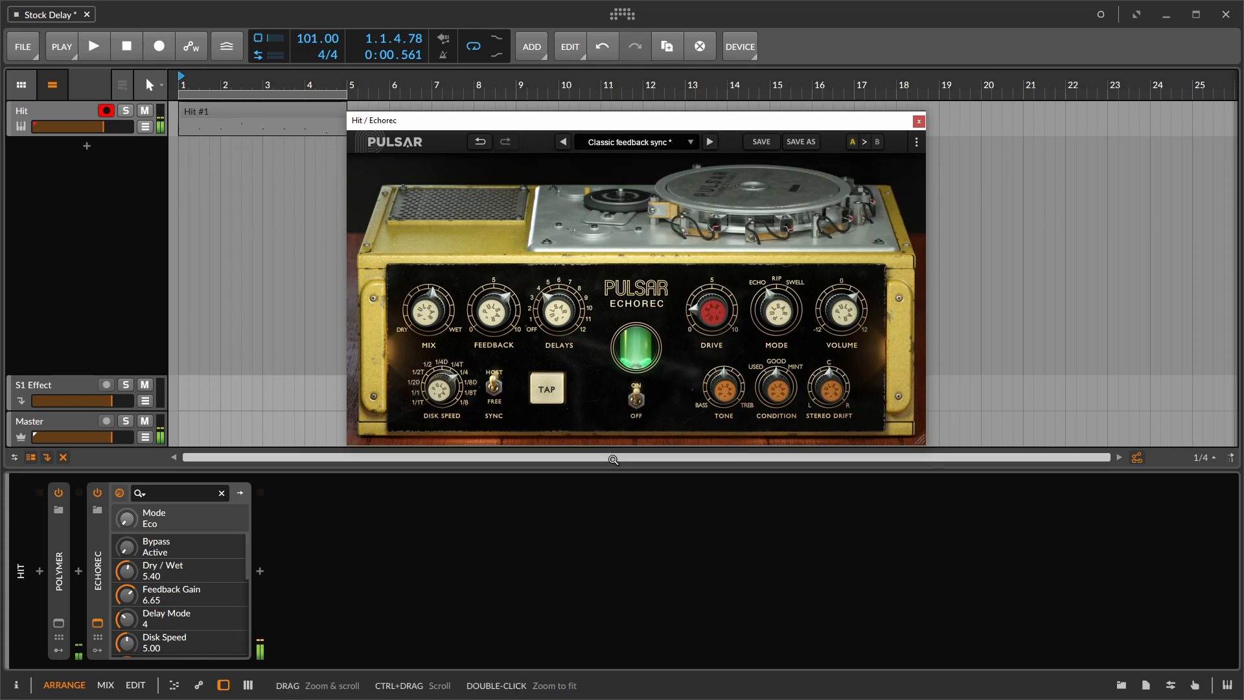
- Set the Echorec's delays to playback head combination 11 and its synced disk speed to 1/8T
{"action": "left_click_drag", "start_coordinate": [561, 325], "coordinate": [567, 299]}
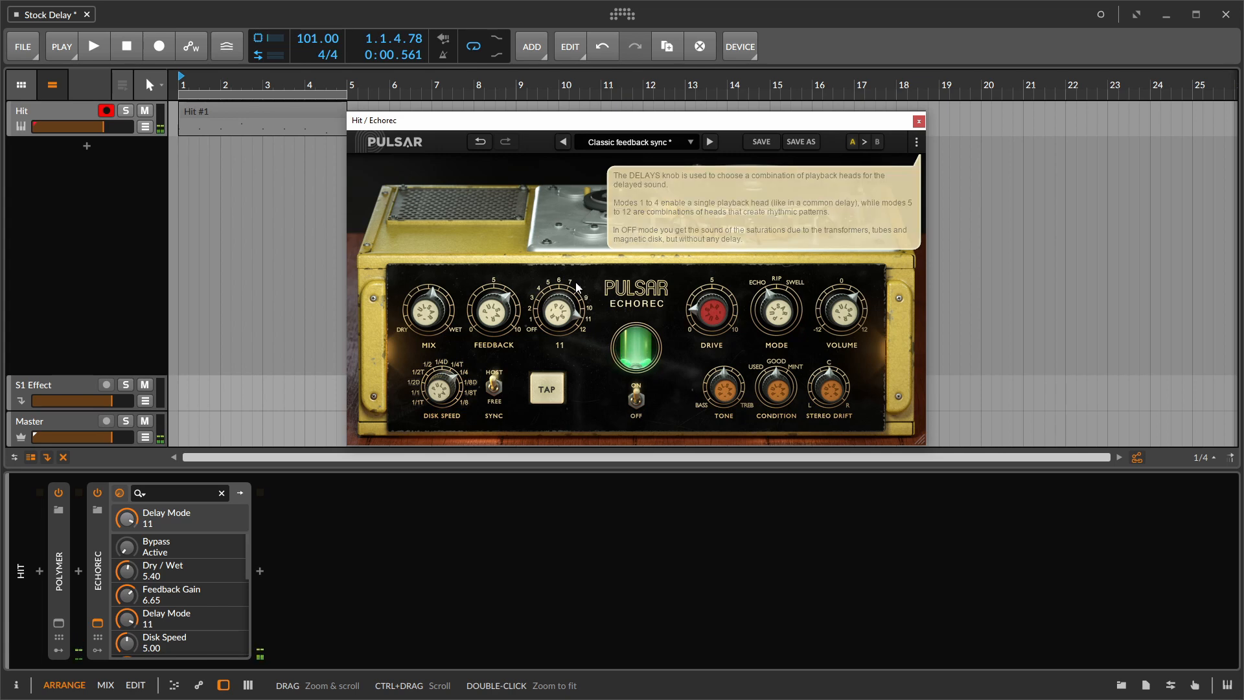
{"action": "mouse_move", "coordinate": [561, 314]}
{"action": "mouse_move", "coordinate": [439, 402]}
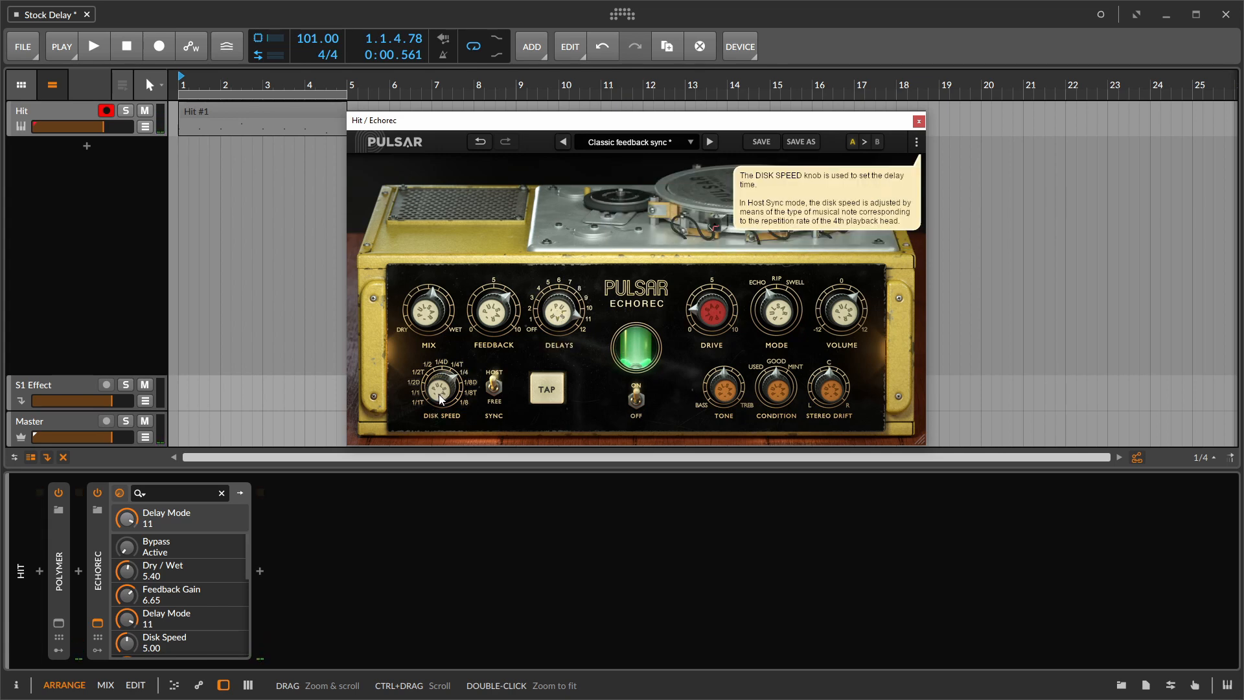
{"action": "left_click_drag", "start_coordinate": [438, 421], "coordinate": [446, 384]}
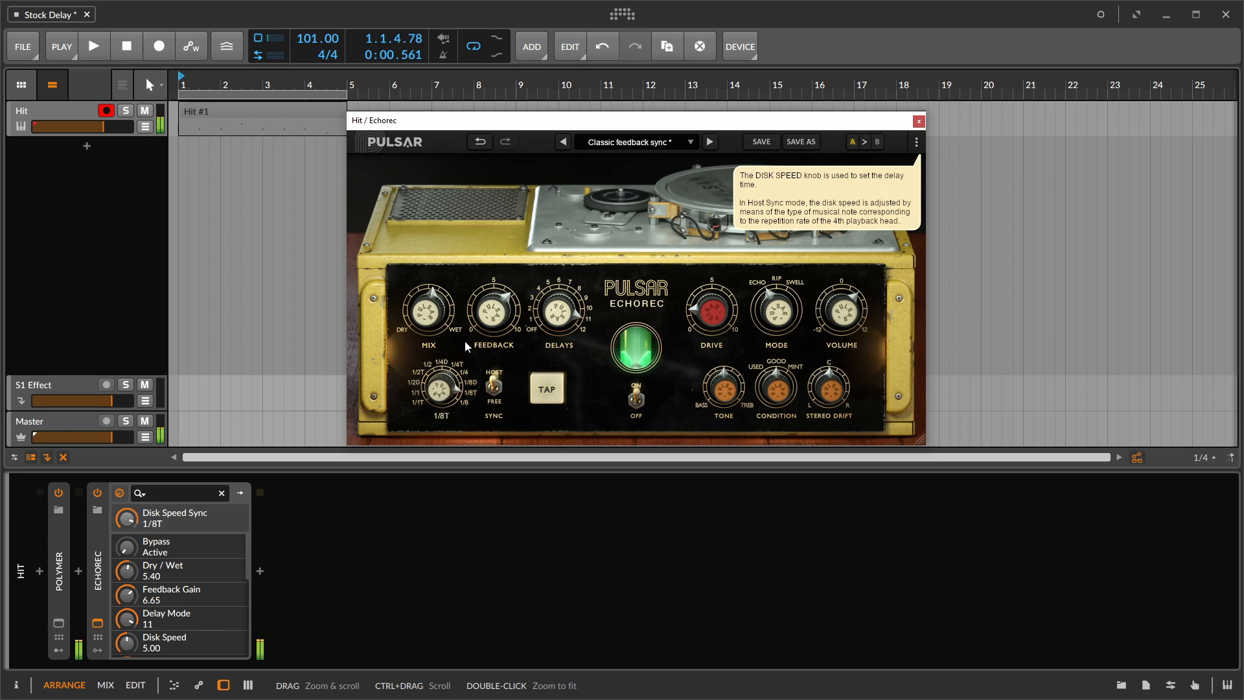
- Adjust the Echorec's tone towards bass, set the drive to 4.10 and the stereo drift to 6.70
{"action": "left_click", "coordinate": [739, 384]}
{"action": "left_click_drag", "start_coordinate": [740, 384], "coordinate": [718, 425]}
{"action": "left_click_drag", "start_coordinate": [721, 328], "coordinate": [723, 279]}
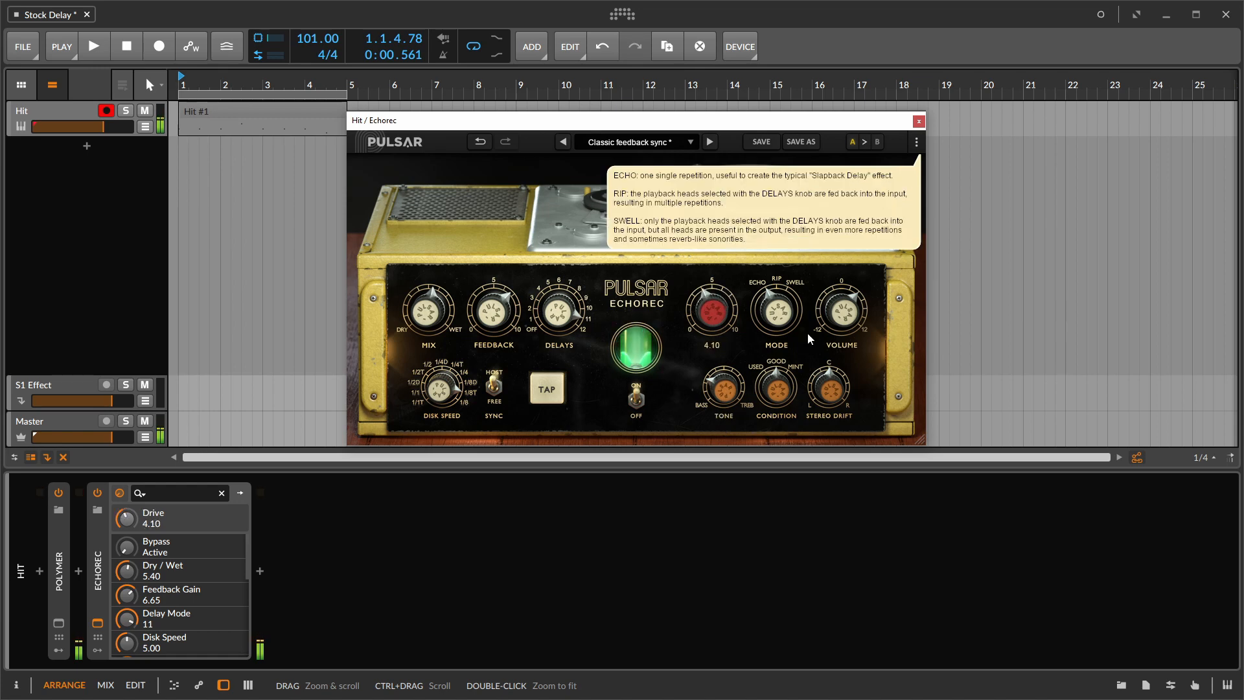
{"action": "left_click_drag", "start_coordinate": [838, 388], "coordinate": [838, 347]}
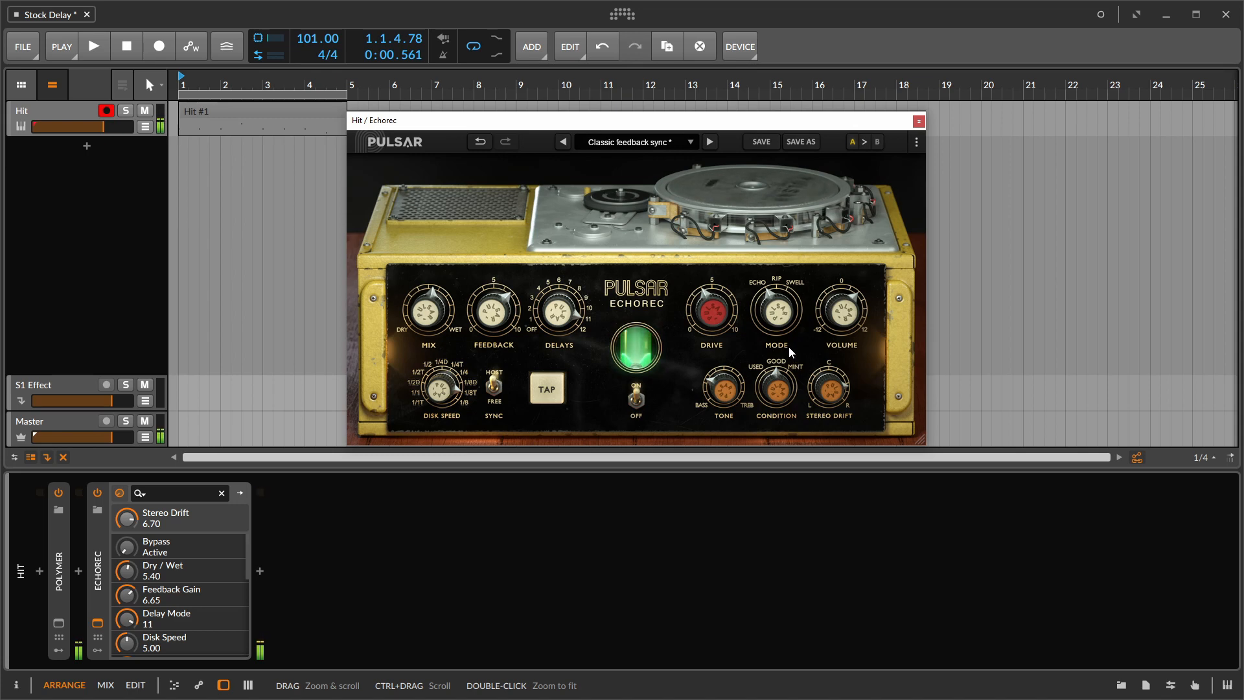
- Switch the Echorec's mode to Swell, with the volume at 5.40 and the dry/wet mix at 6.90
{"action": "left_click", "coordinate": [796, 280]}
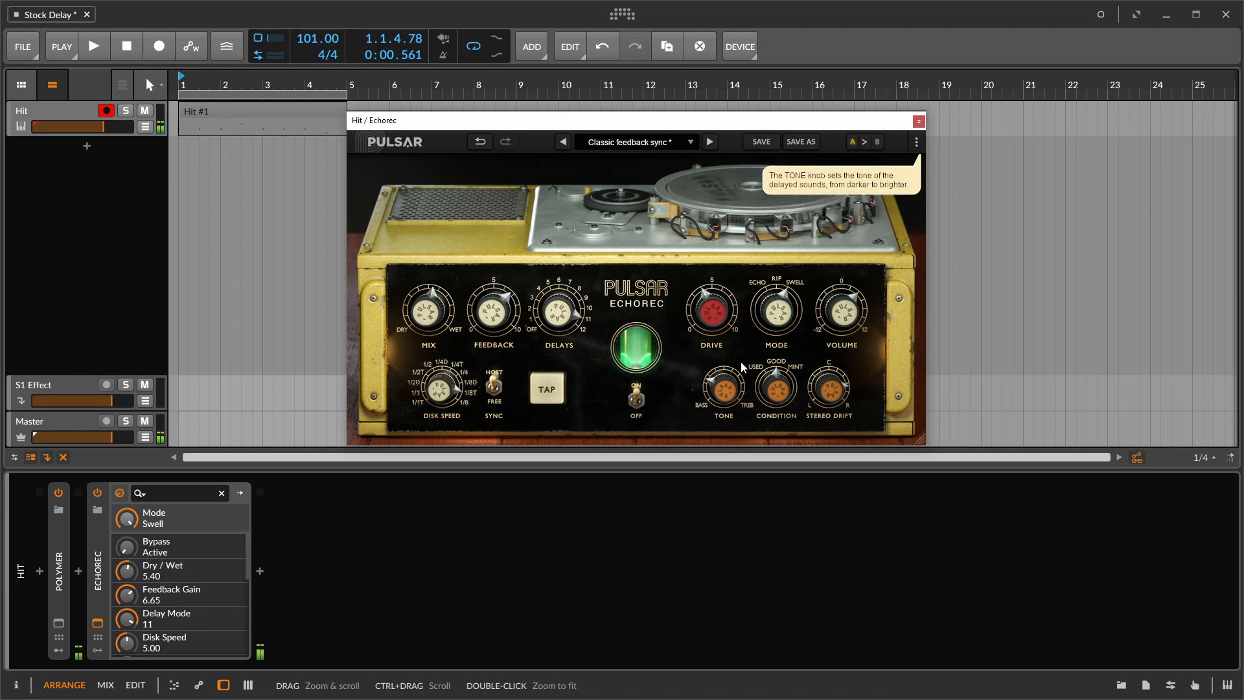
{"action": "left_click", "coordinate": [835, 315]}
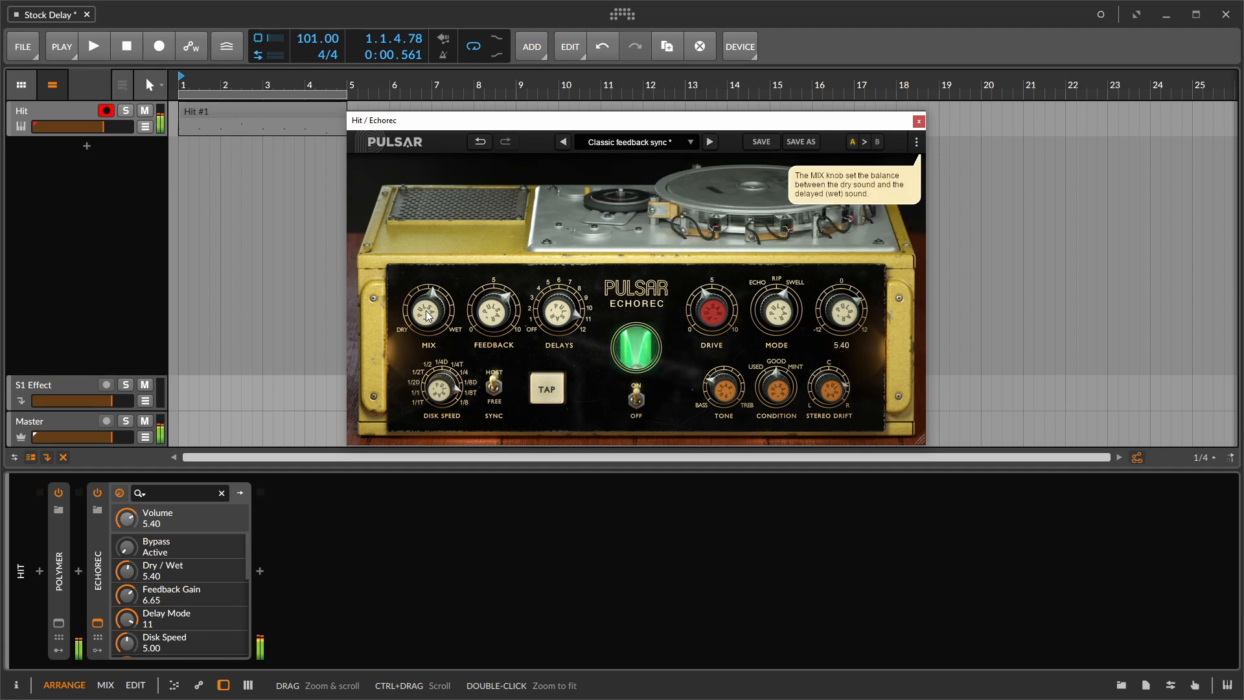
{"action": "left_click_drag", "start_coordinate": [430, 281], "coordinate": [430, 267]}
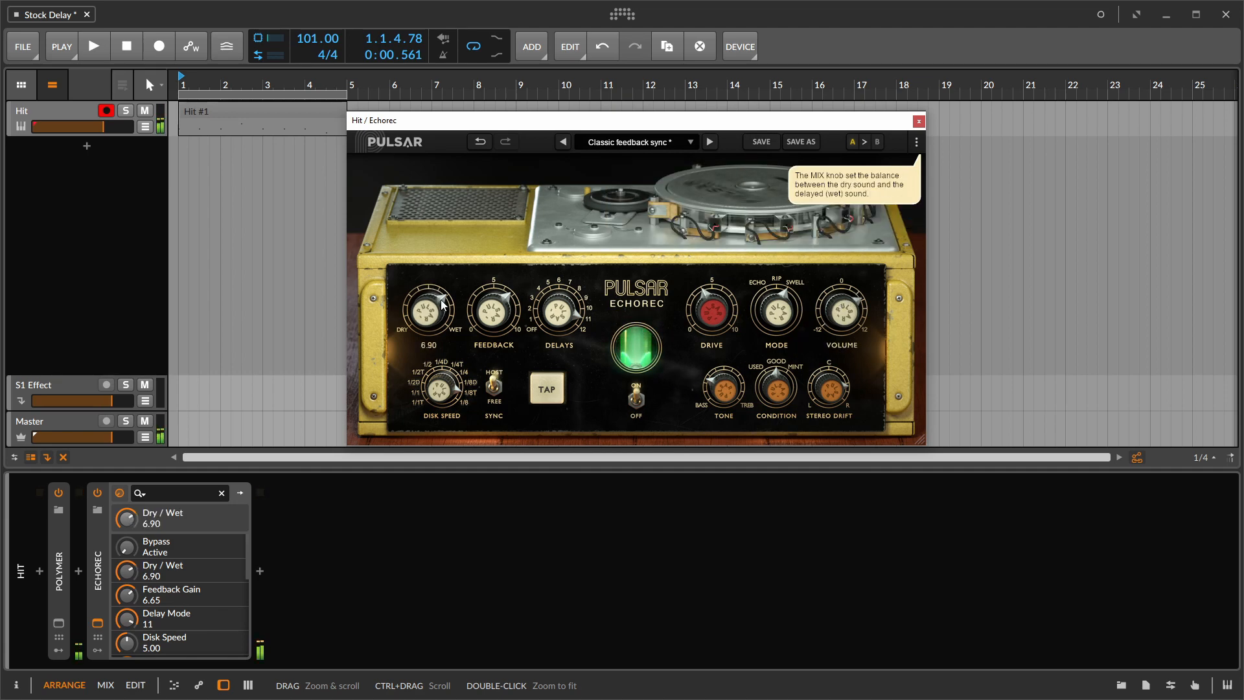
- Set the Echorec's feedback to 6.30, try delay modes 12, 8 and 7, and readjust the disk speed
{"action": "left_click_drag", "start_coordinate": [486, 302], "coordinate": [575, 271]}
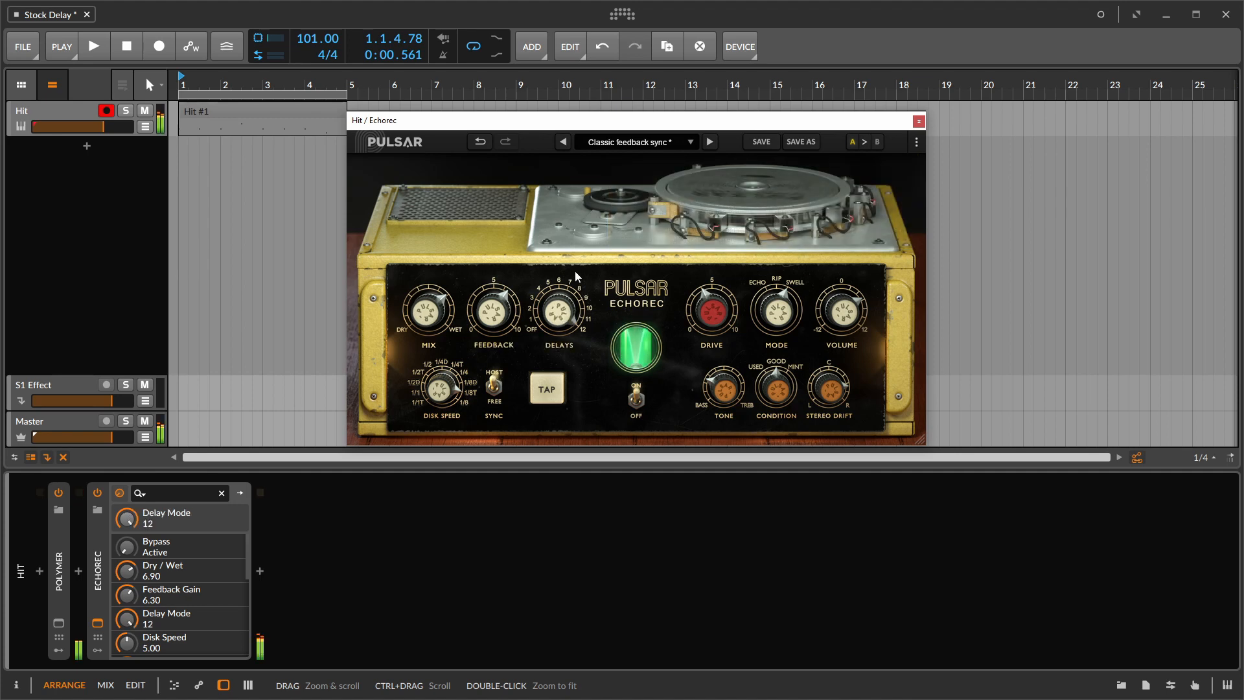
{"action": "left_click_drag", "start_coordinate": [574, 271], "coordinate": [561, 352]}
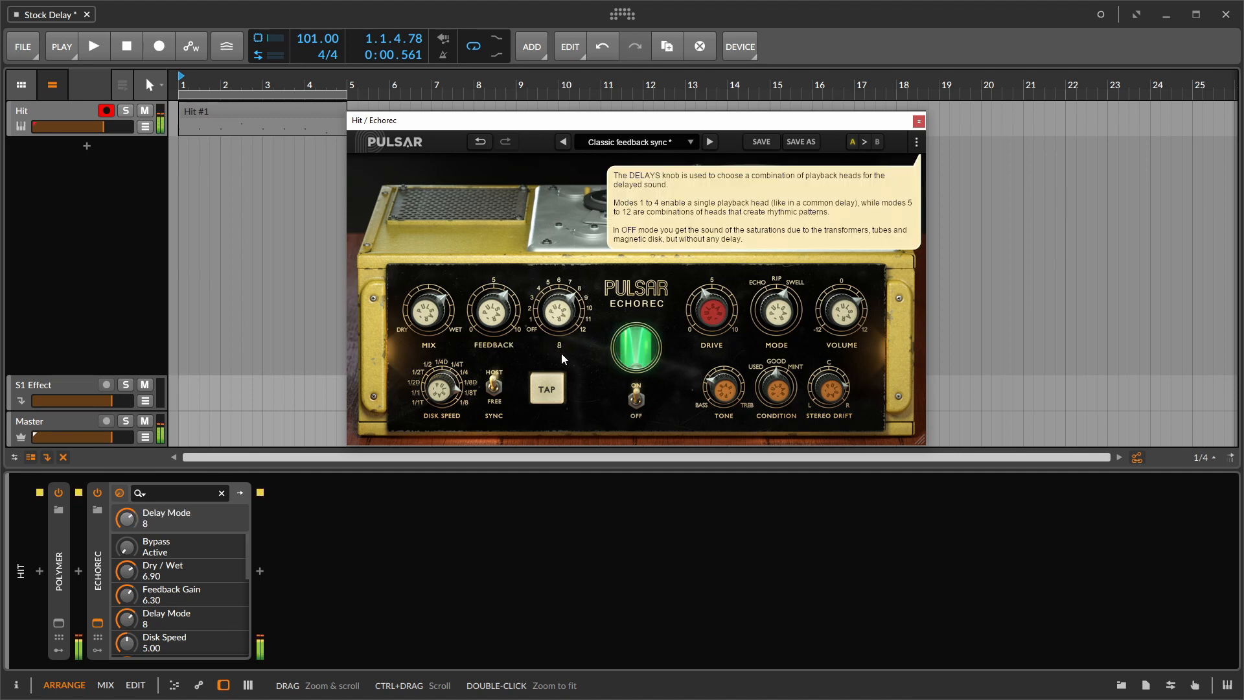
{"action": "left_click", "coordinate": [431, 389]}
{"action": "left_click_drag", "start_coordinate": [451, 356], "coordinate": [448, 407]}
{"action": "left_click_drag", "start_coordinate": [488, 328], "coordinate": [557, 326]}
- Set the Echorec's drive to 5.95 and try a feedback of 8.15 before settling on 6.85
{"action": "left_click", "coordinate": [698, 297]}
{"action": "left_click", "coordinate": [502, 324]}
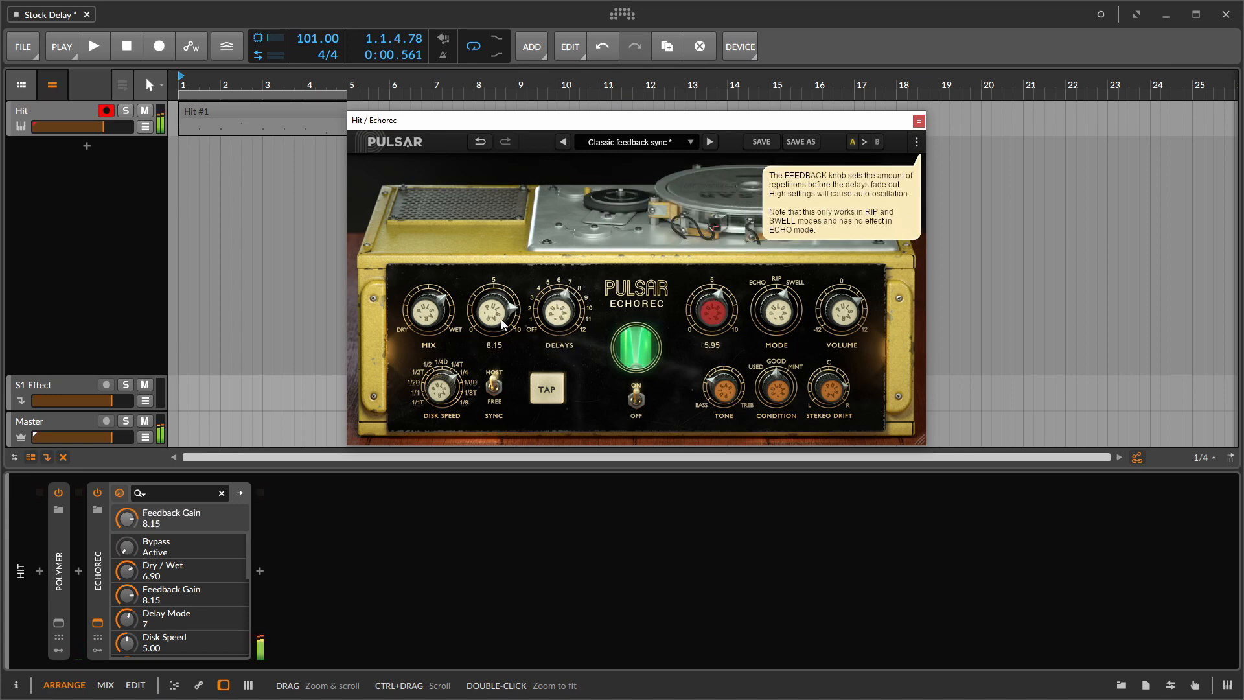
{"action": "left_click_drag", "start_coordinate": [500, 328], "coordinate": [498, 335]}
{"action": "left_click_drag", "start_coordinate": [498, 366], "coordinate": [503, 336]}
- Readjust the Echorec's tone and condition, set stereo drift to about -5.8 and drive to 7.30, and close its window
{"action": "left_click_drag", "start_coordinate": [728, 378], "coordinate": [731, 346]}
{"action": "left_click_drag", "start_coordinate": [776, 388], "coordinate": [756, 451]}
{"action": "left_click_drag", "start_coordinate": [847, 390], "coordinate": [827, 466]}
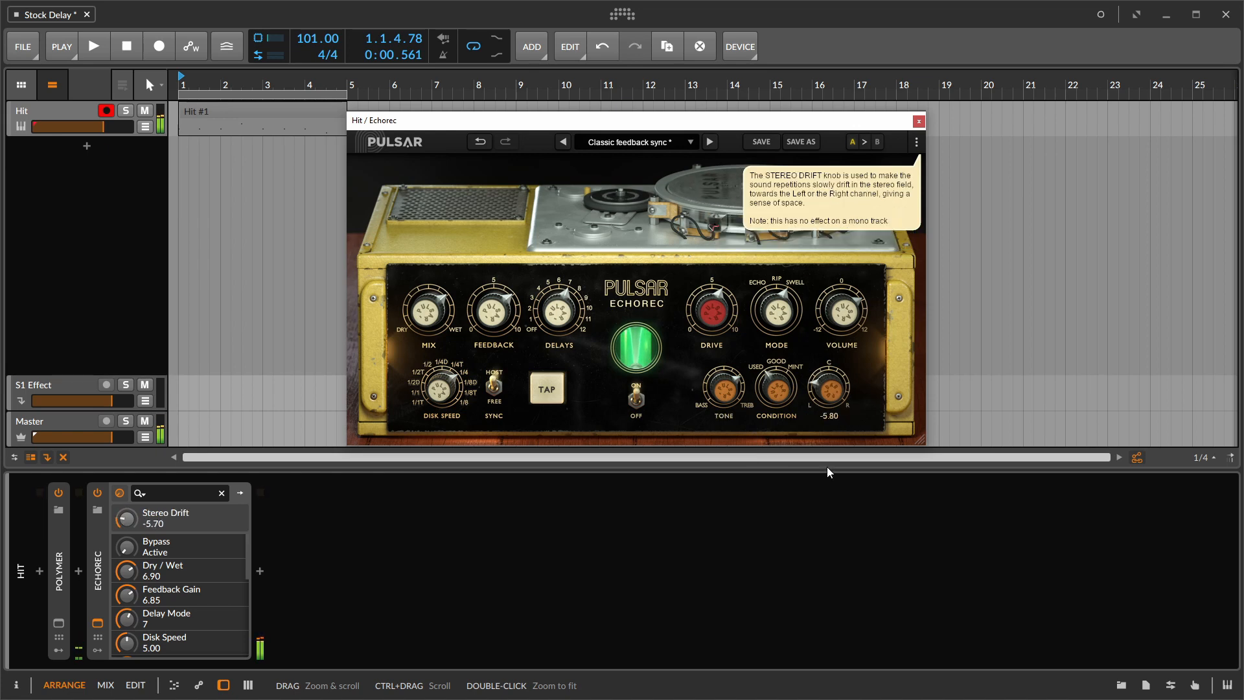
{"action": "left_click_drag", "start_coordinate": [704, 327], "coordinate": [717, 301]}
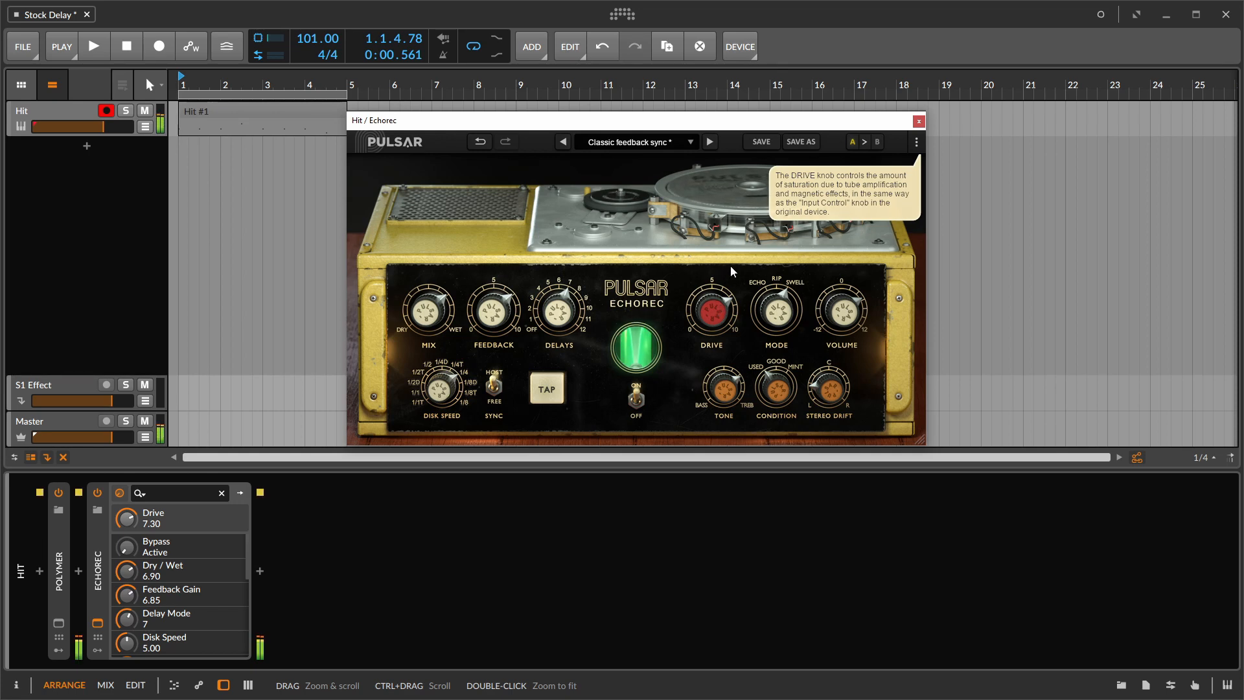
{"action": "left_click", "coordinate": [919, 122]}
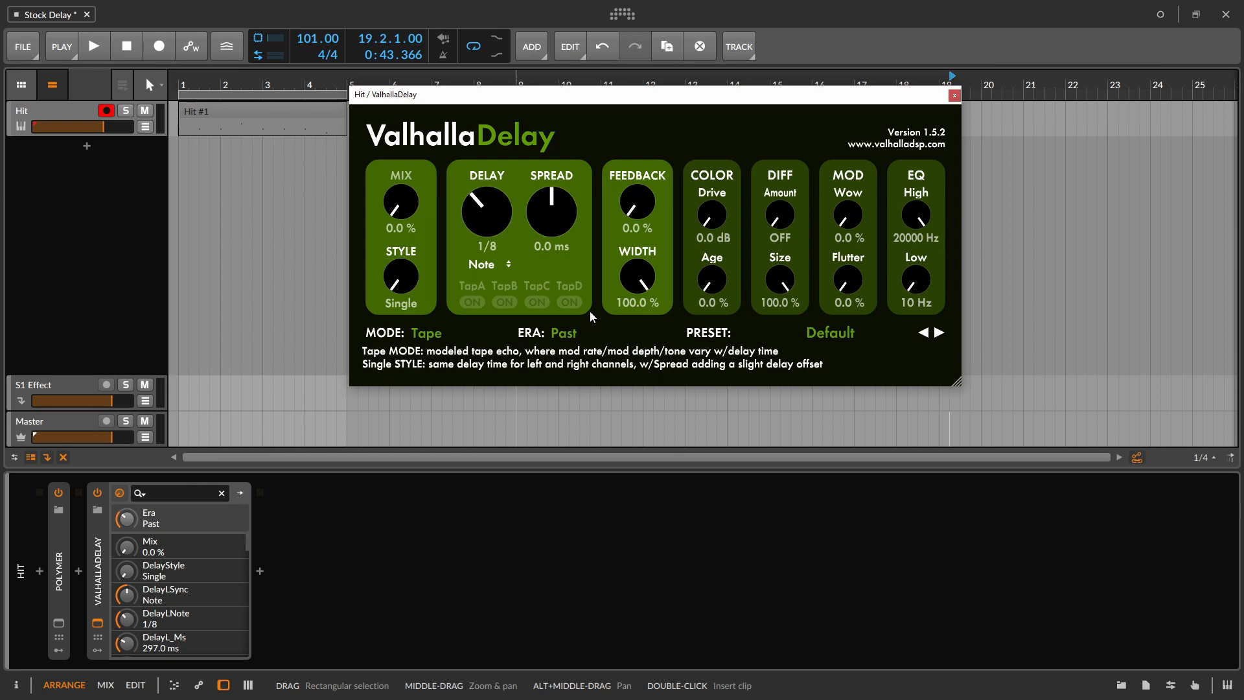
- In ValhallaDelay, set the mix to 50.4 %, the spread to 6.4 ms, the width to 48.8 % and the feedback to 48.0 %
{"action": "left_click_drag", "start_coordinate": [410, 201], "coordinate": [418, 117]}
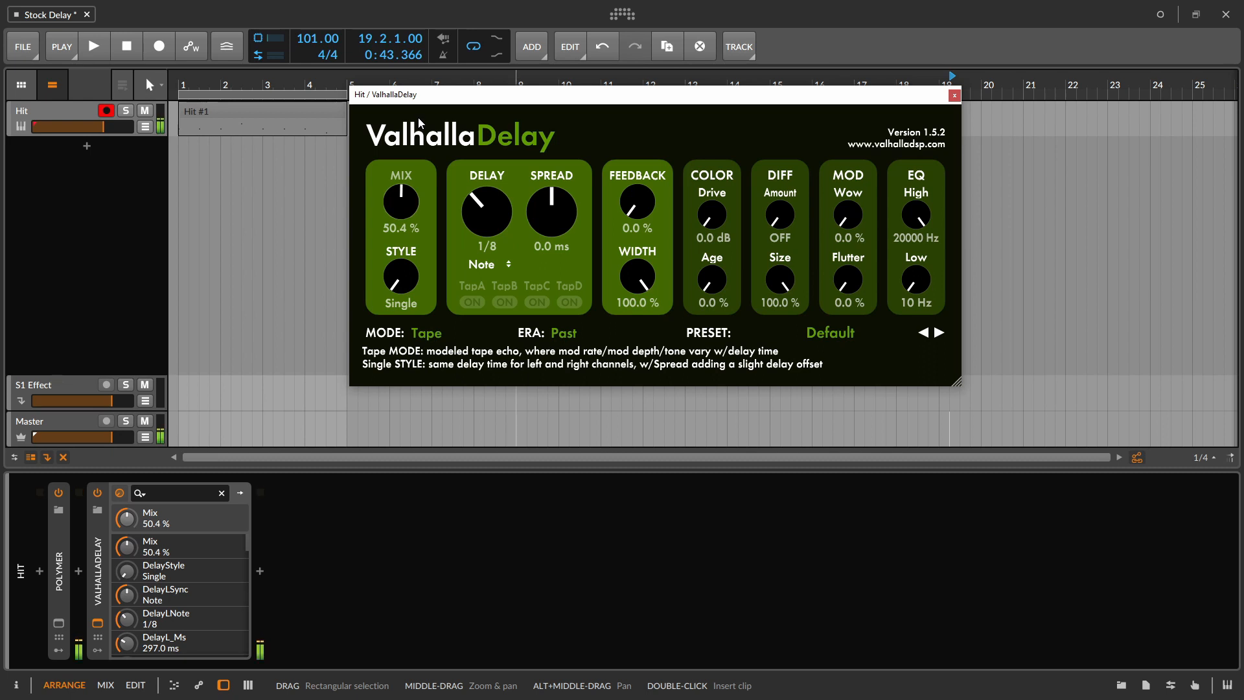
{"action": "mouse_move", "coordinate": [414, 275]}
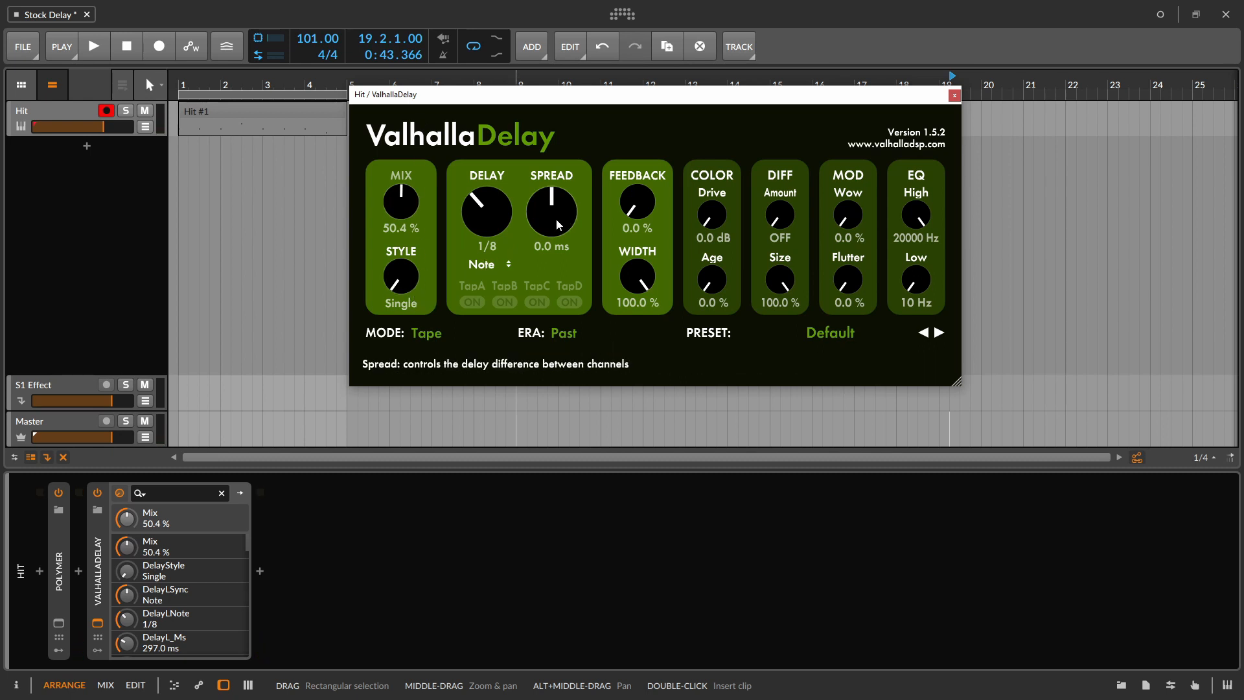
{"action": "mouse_move", "coordinate": [556, 219]}
{"action": "left_mouse_down"}
{"action": "mouse_move", "coordinate": [565, 201]}
{"action": "mouse_move", "coordinate": [551, 236]}
{"action": "mouse_move", "coordinate": [557, 219]}
{"action": "left_mouse_up"}
{"action": "mouse_move", "coordinate": [628, 289]}
{"action": "left_mouse_down"}
{"action": "mouse_move", "coordinate": [629, 324]}
{"action": "mouse_move", "coordinate": [639, 275]}
{"action": "left_mouse_up"}
{"action": "left_click_drag", "start_coordinate": [637, 202], "coordinate": [636, 150]}
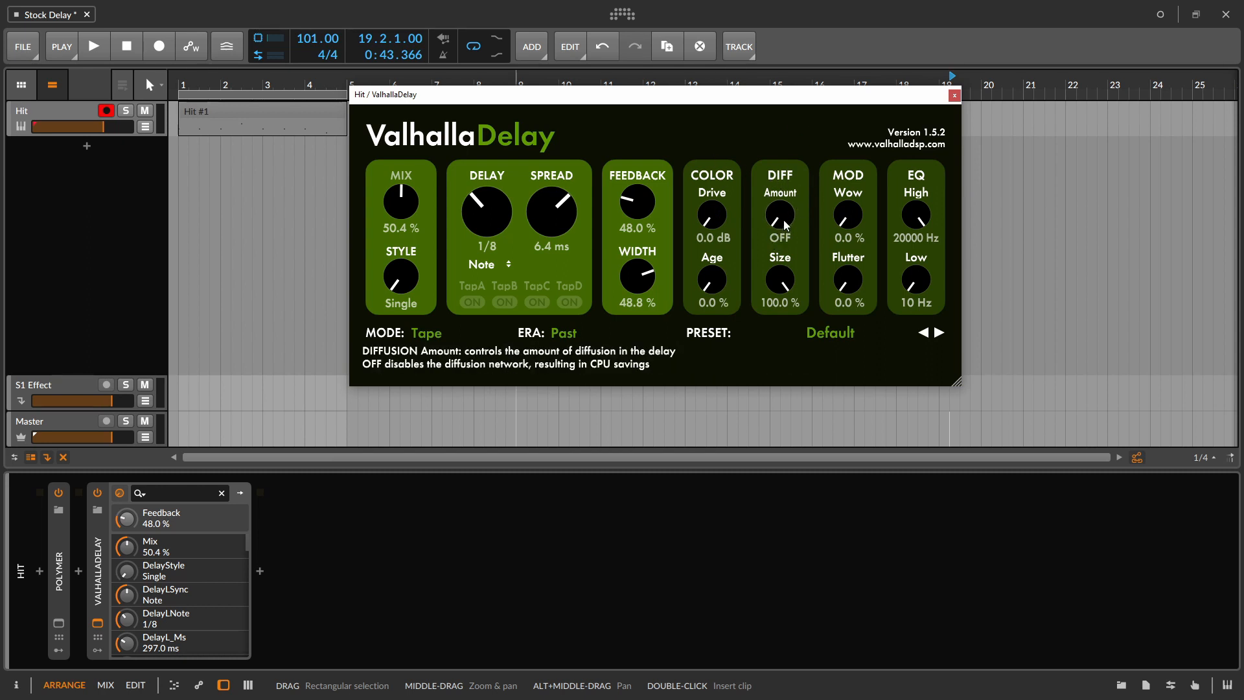
- Try raising ValhallaDelay's diffusion amount and reset it to OFF
{"action": "left_click_drag", "start_coordinate": [783, 219], "coordinate": [798, 178]}
{"action": "double_click", "coordinate": [774, 222]}
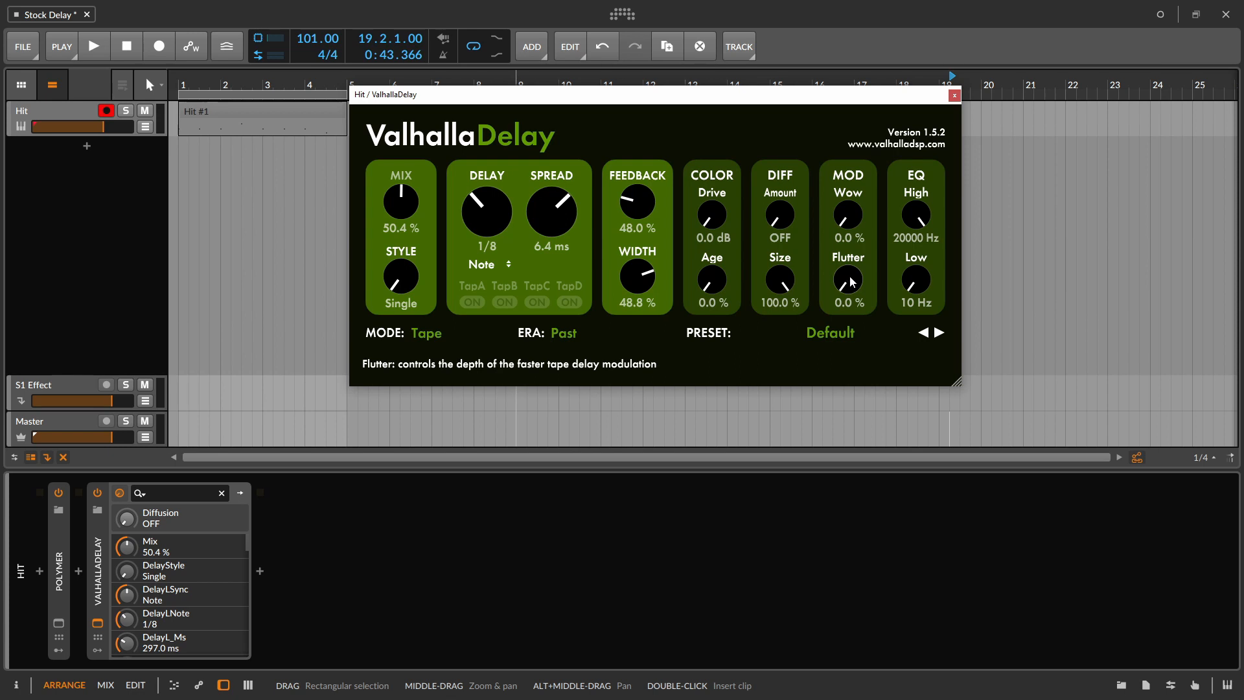
- Try ValhallaDelay's tape modulation with Flutter and Wow at 100 % one after the other, returning each to 0 %
{"action": "left_click_drag", "start_coordinate": [851, 281], "coordinate": [860, 240]}
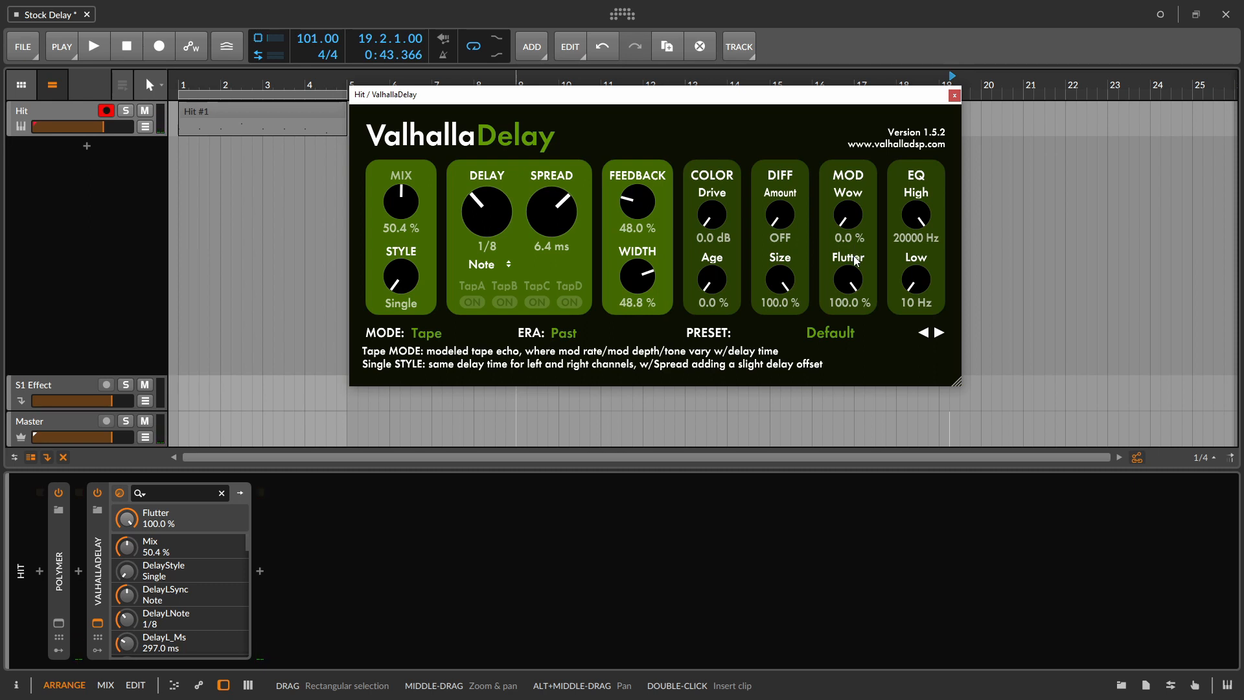
{"action": "left_click_drag", "start_coordinate": [845, 272], "coordinate": [853, 474]}
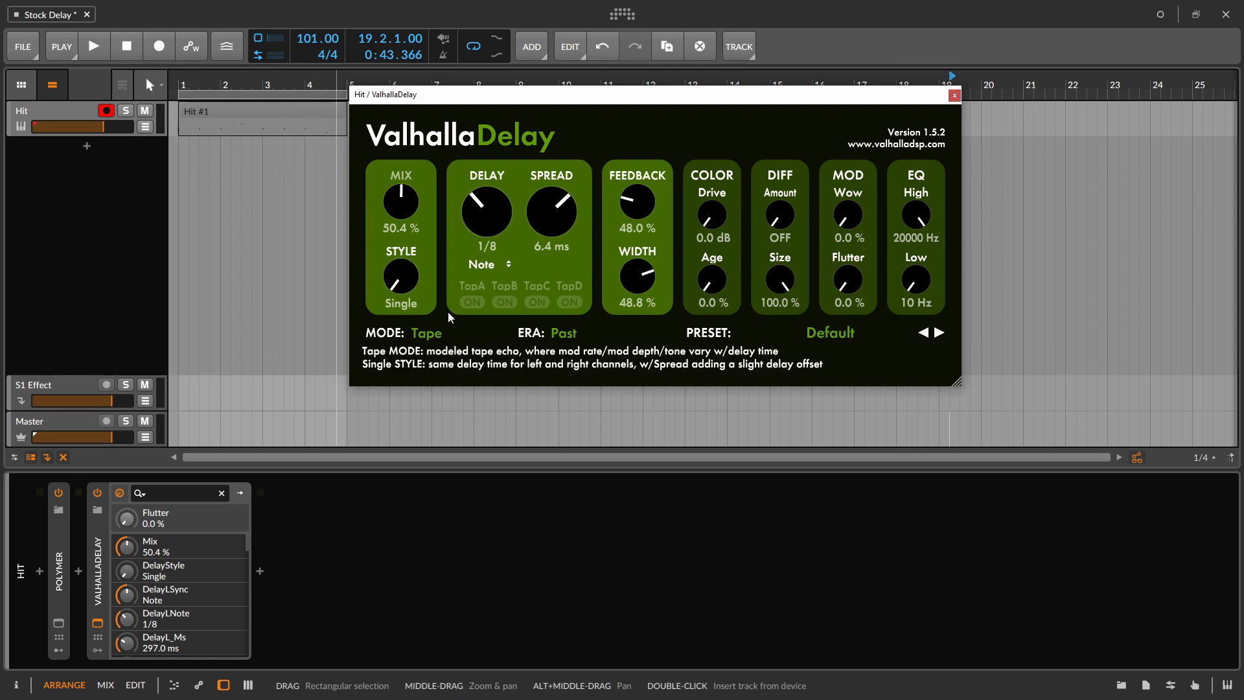
{"action": "left_click_drag", "start_coordinate": [843, 214], "coordinate": [844, 162]}
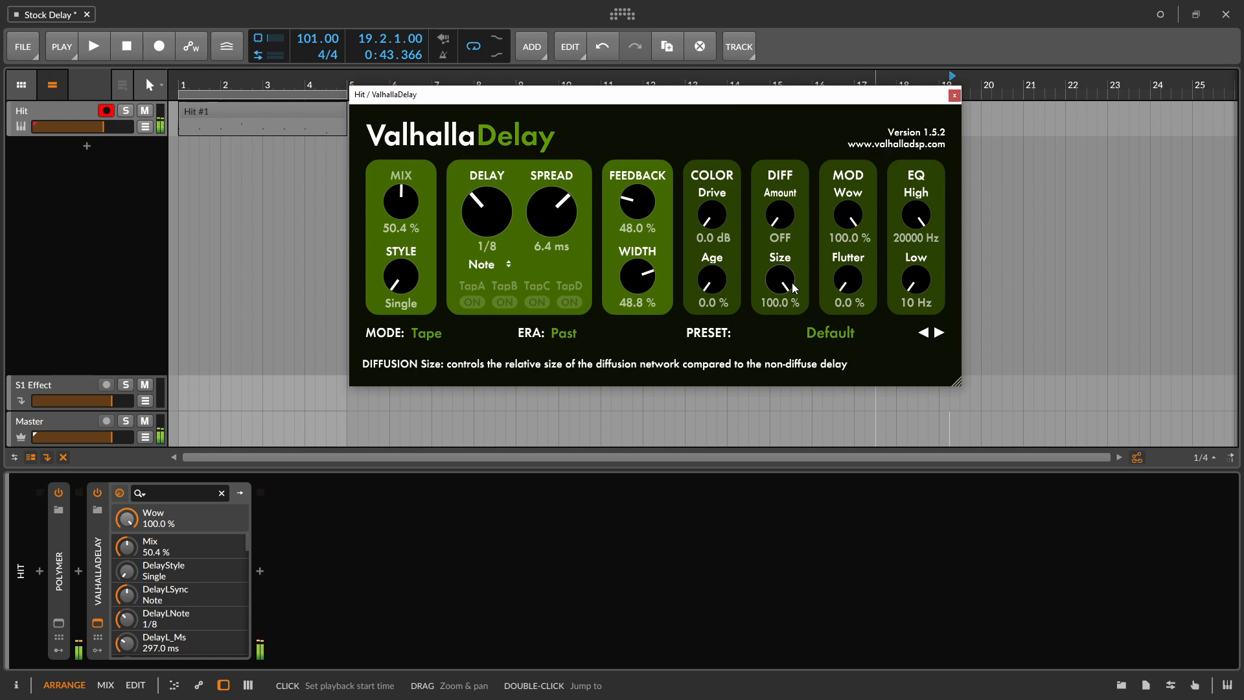
{"action": "left_click_drag", "start_coordinate": [847, 215], "coordinate": [855, 404]}
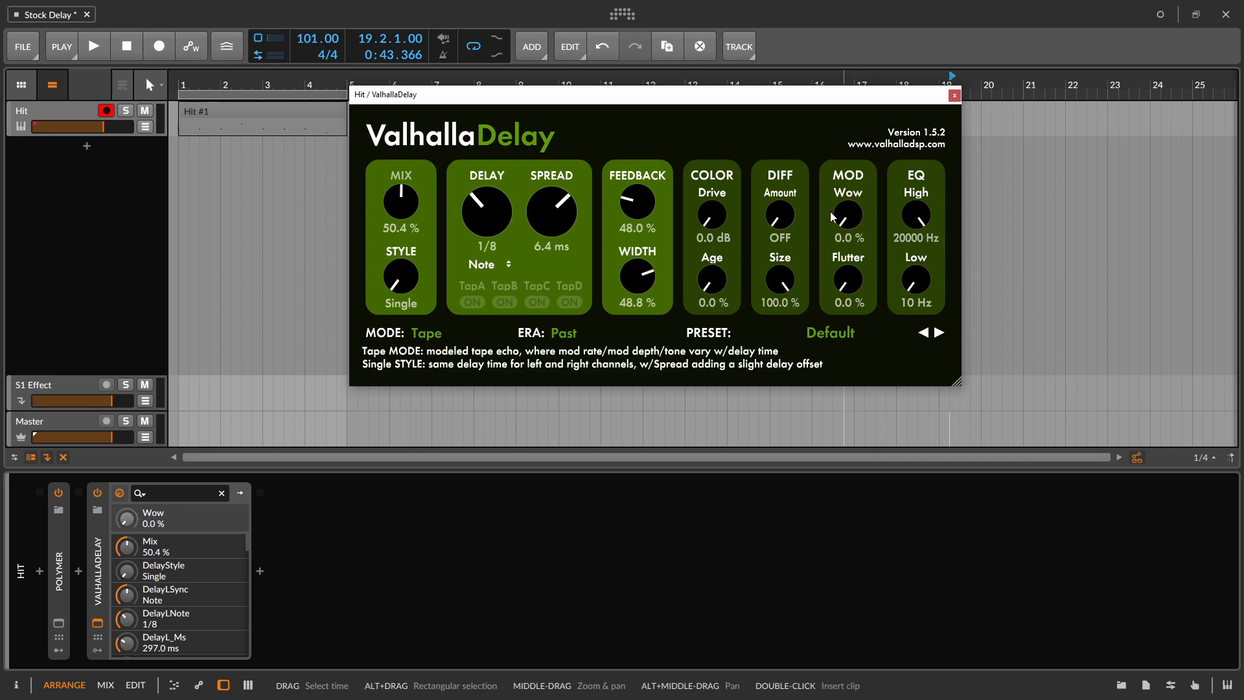
{"action": "left_click", "coordinate": [843, 283]}
{"action": "left_click", "coordinate": [779, 224]}
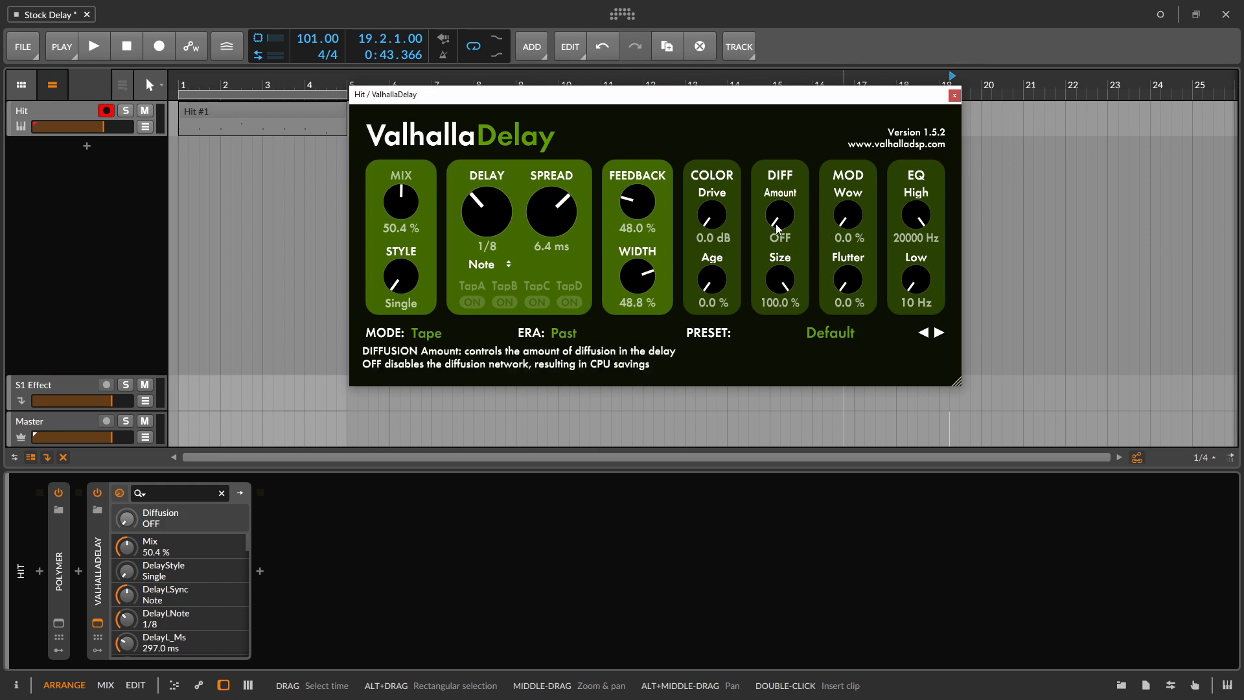
{"action": "left_click", "coordinate": [714, 233]}
{"action": "left_click", "coordinate": [711, 224]}
{"action": "left_click", "coordinate": [712, 280]}
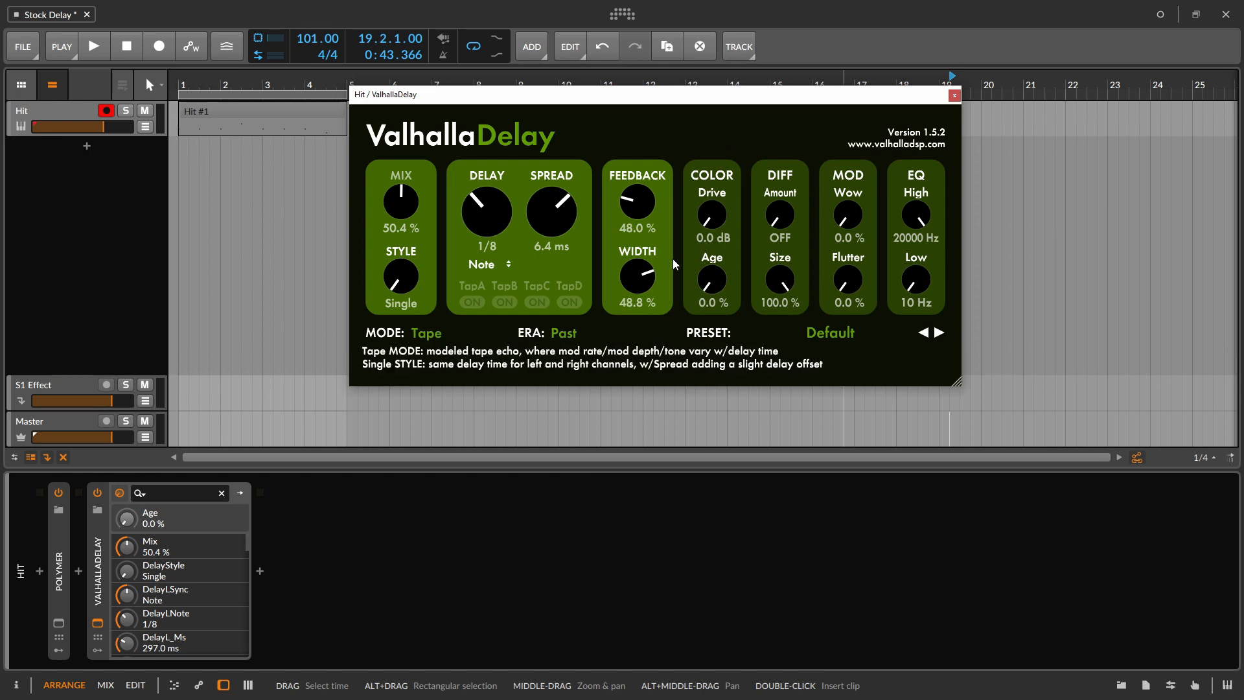
- Set ValhallaDelay's width to 45.6 % and try the Present era before switching it to Future
{"action": "left_click", "coordinate": [647, 199]}
{"action": "left_click_drag", "start_coordinate": [647, 266], "coordinate": [646, 275]}
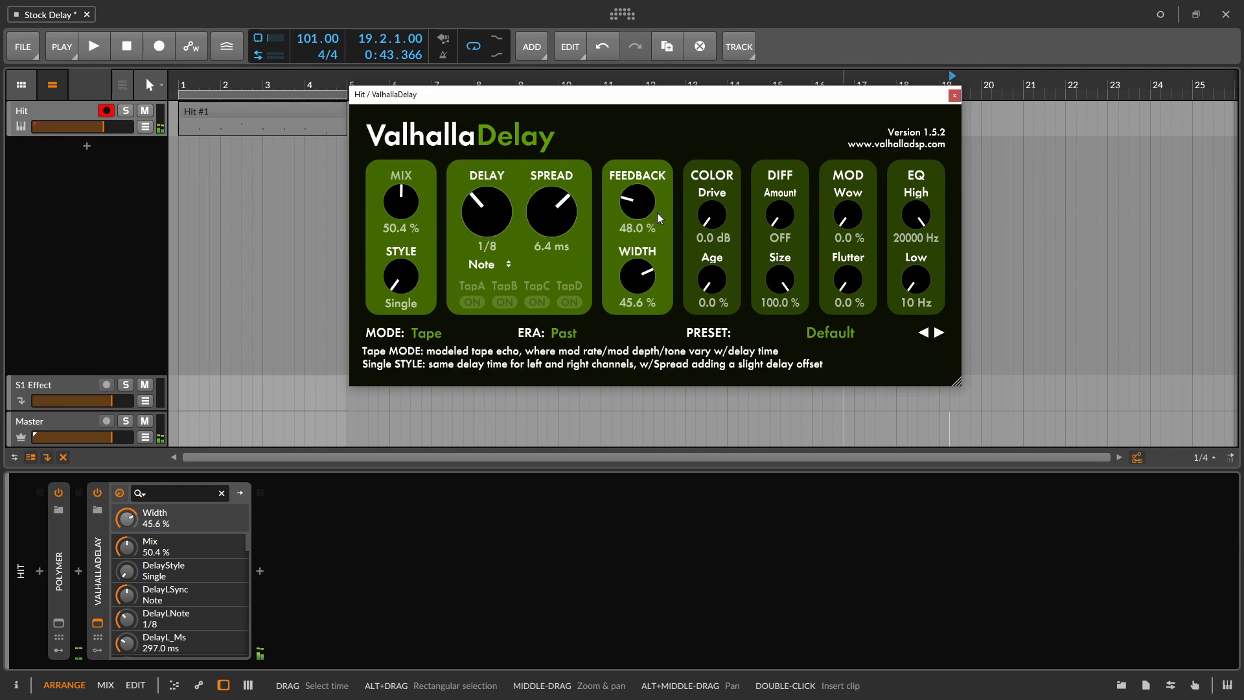
{"action": "left_click", "coordinate": [562, 333]}
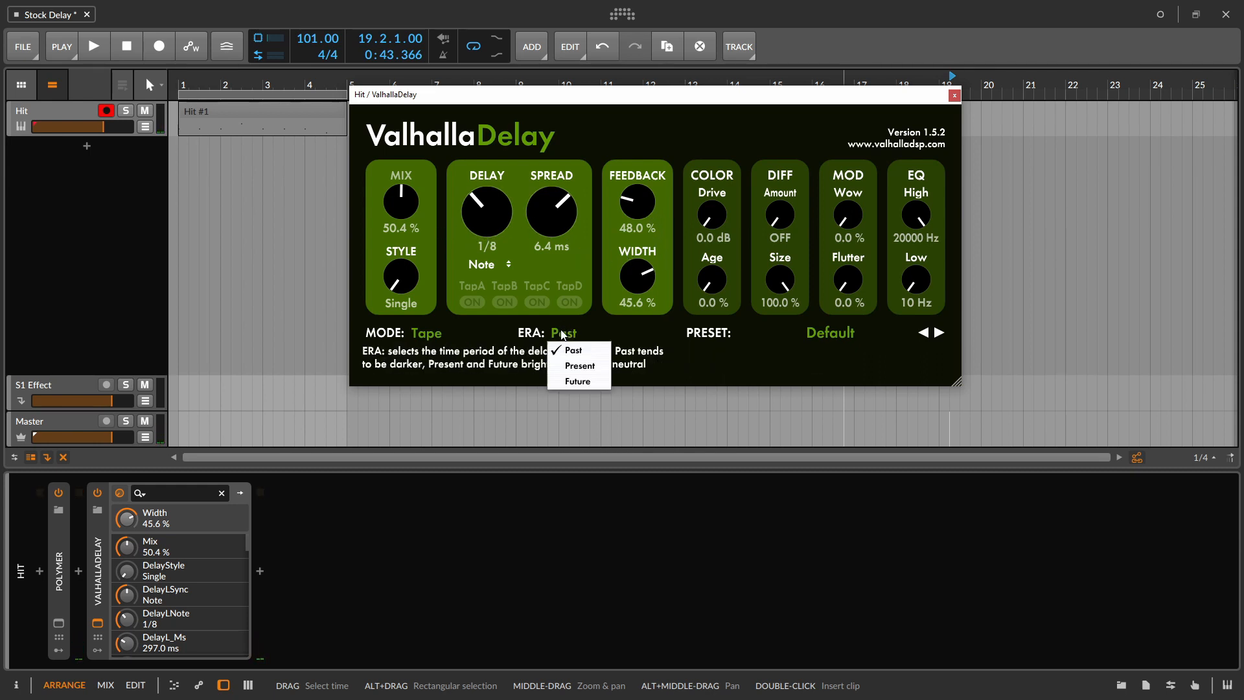
{"action": "left_click", "coordinate": [592, 365]}
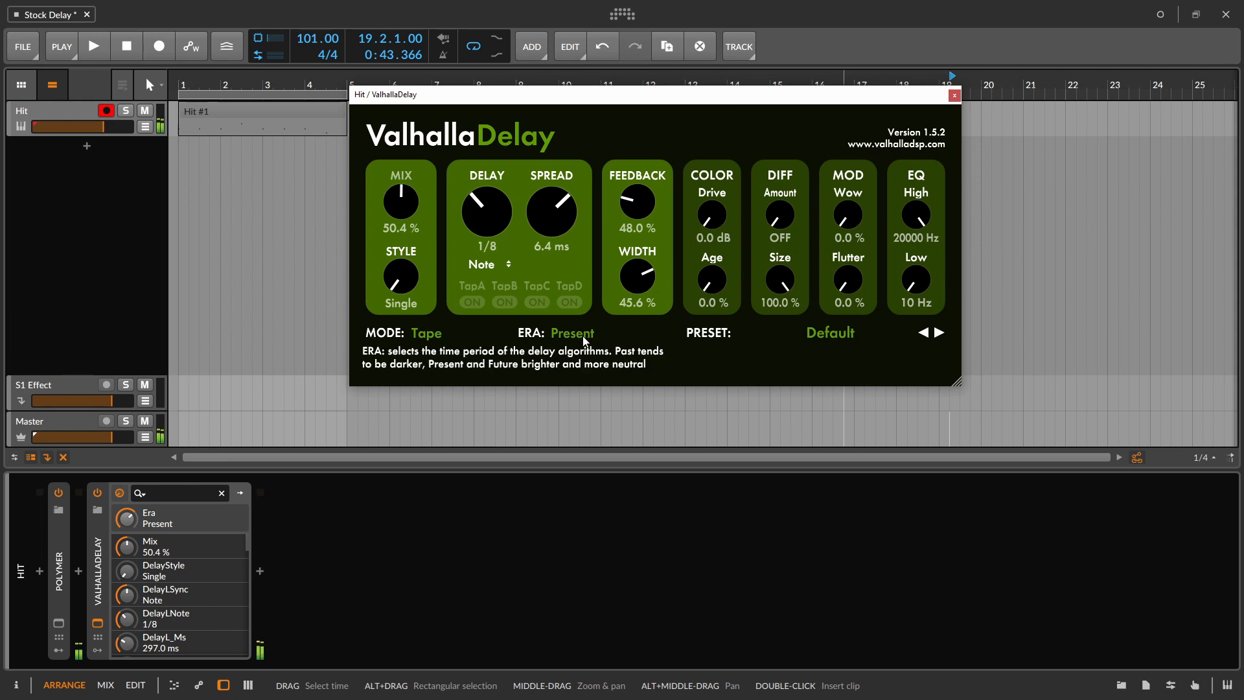
{"action": "left_click", "coordinate": [583, 337]}
{"action": "left_click", "coordinate": [587, 383]}
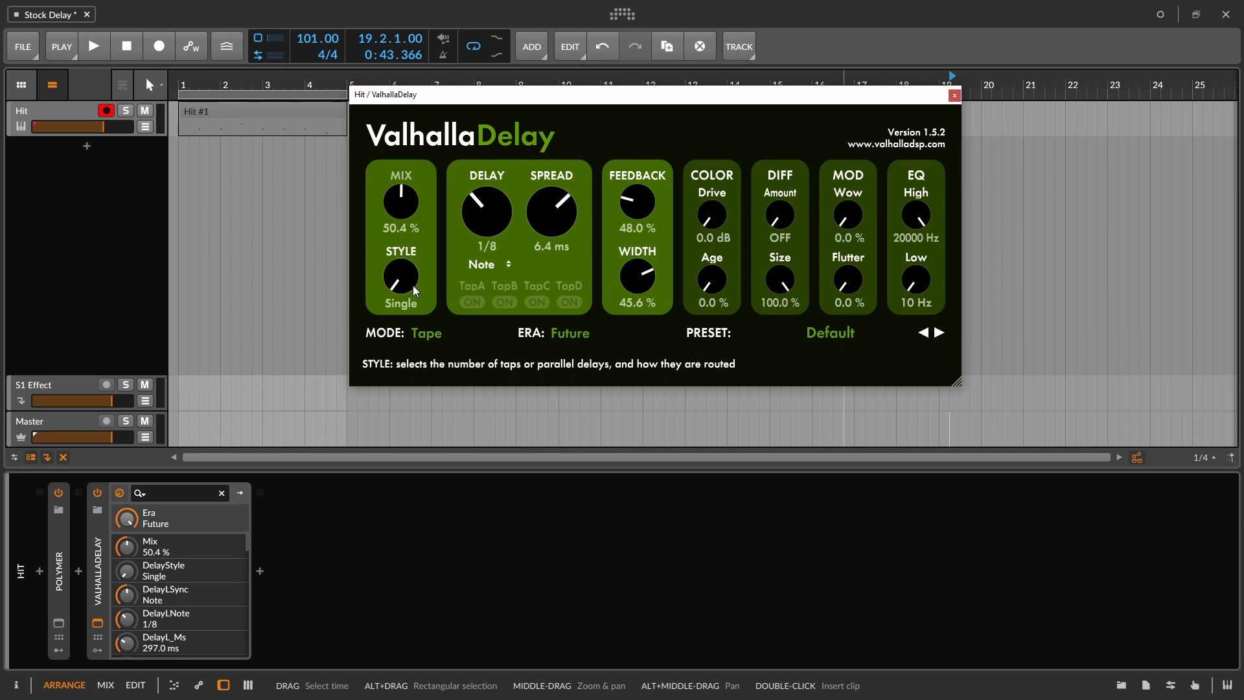
- Change ValhallaDelay's style to PingPong and sync its right delay to Note at 1/8
{"action": "left_click_drag", "start_coordinate": [411, 279], "coordinate": [444, 161]}
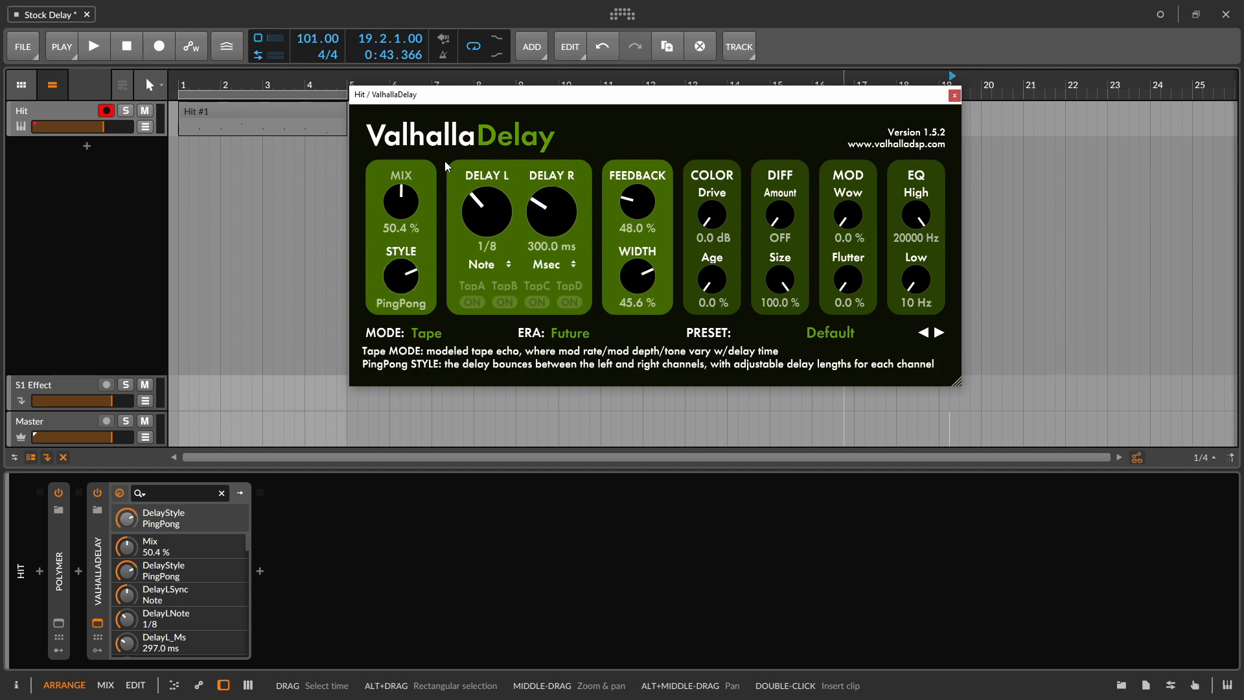
{"action": "left_click", "coordinate": [546, 264]}
{"action": "left_click", "coordinate": [541, 289]}
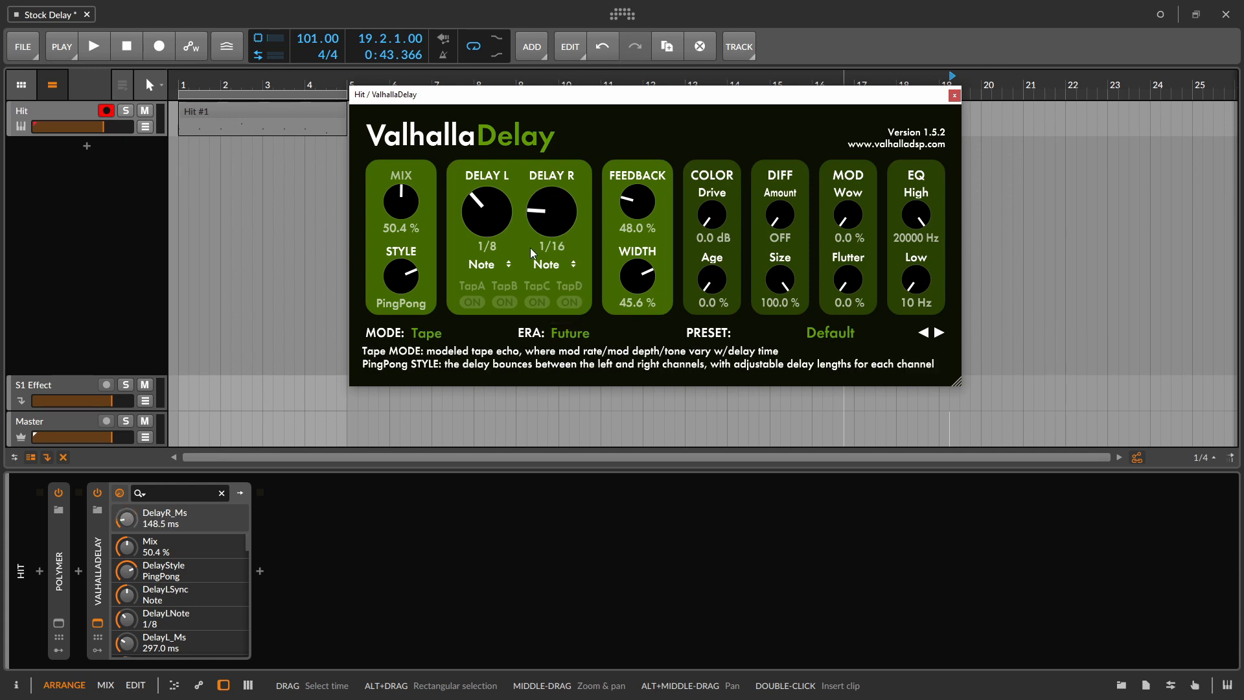
{"action": "left_click_drag", "start_coordinate": [569, 223], "coordinate": [573, 205]}
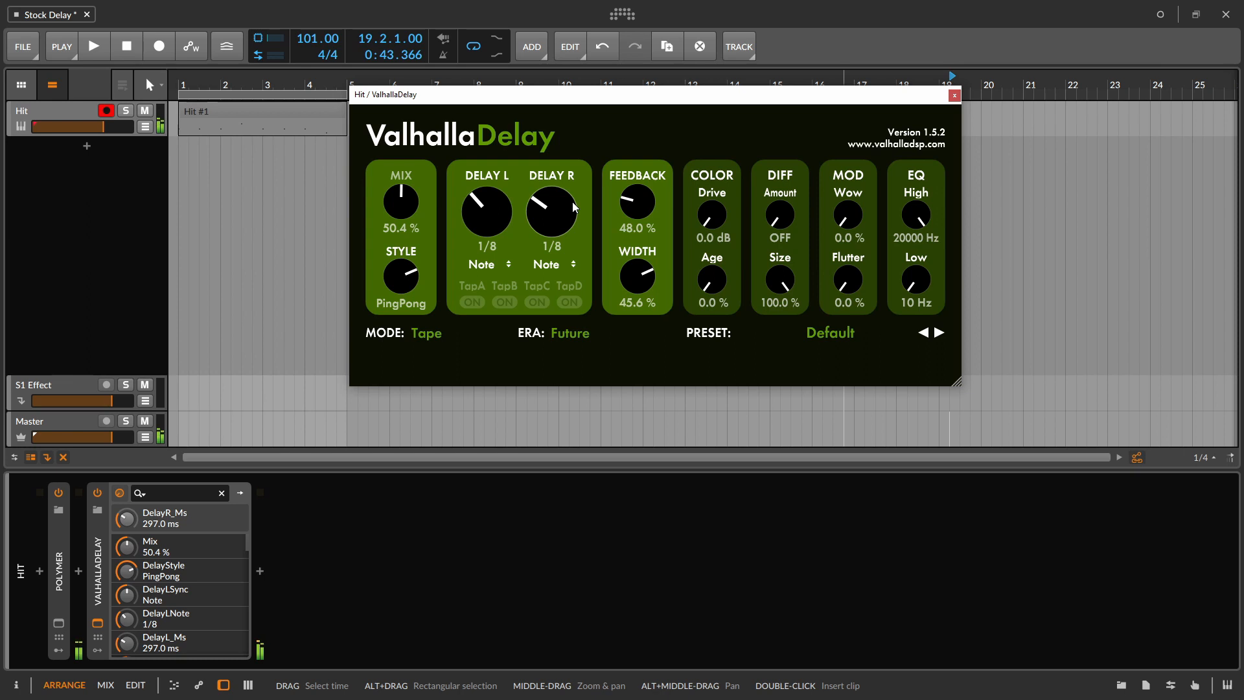
- Try ValhallaDelay's DuckTape mode, raising the ducking to 61.6 % and readjusting it
{"action": "left_click", "coordinate": [431, 334]}
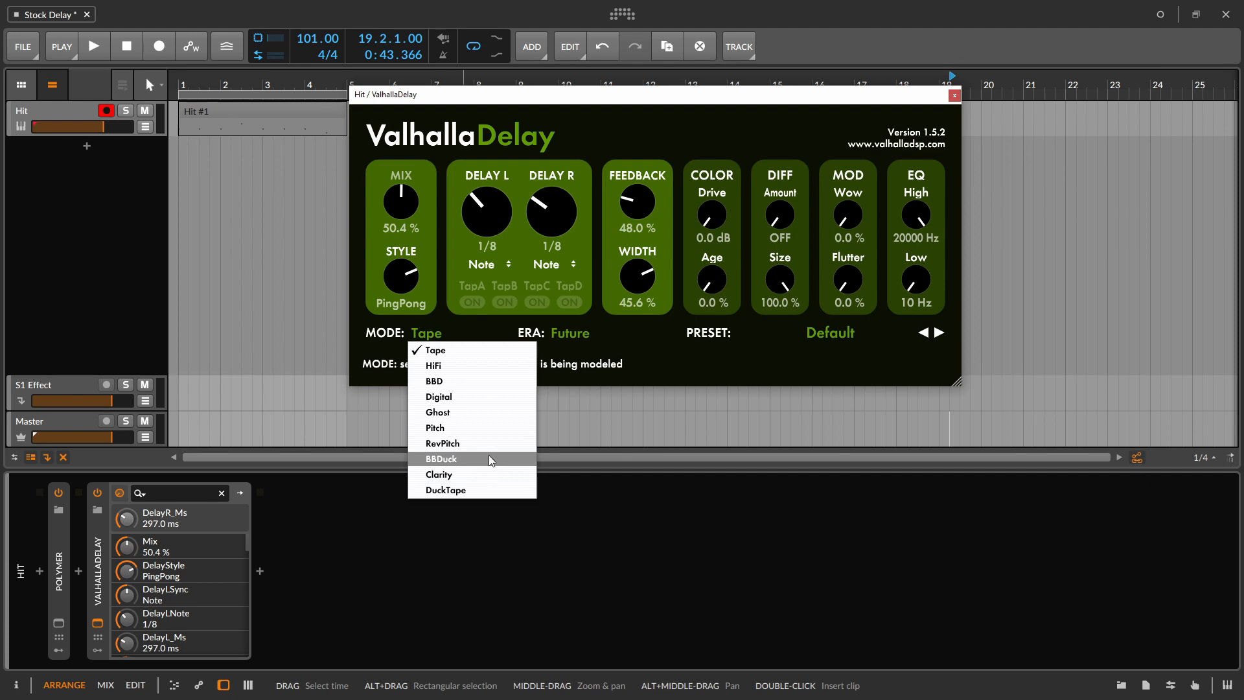
{"action": "left_click", "coordinate": [489, 489]}
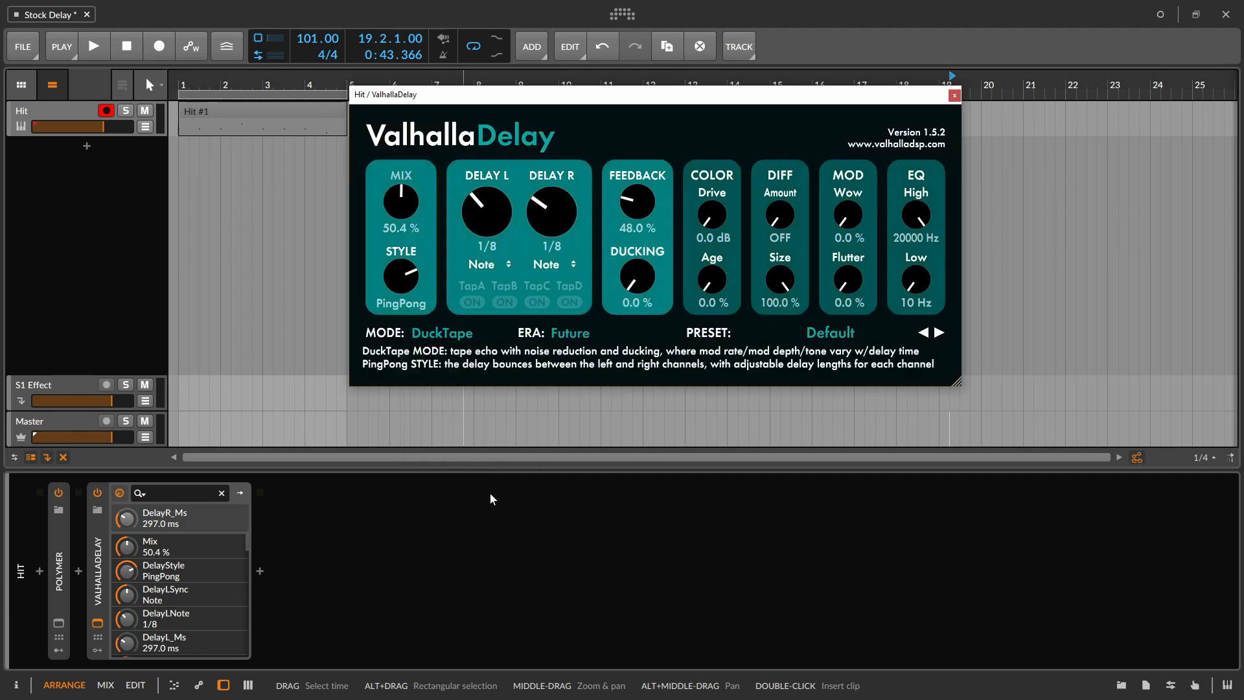
{"action": "left_click_drag", "start_coordinate": [640, 288], "coordinate": [654, 192]}
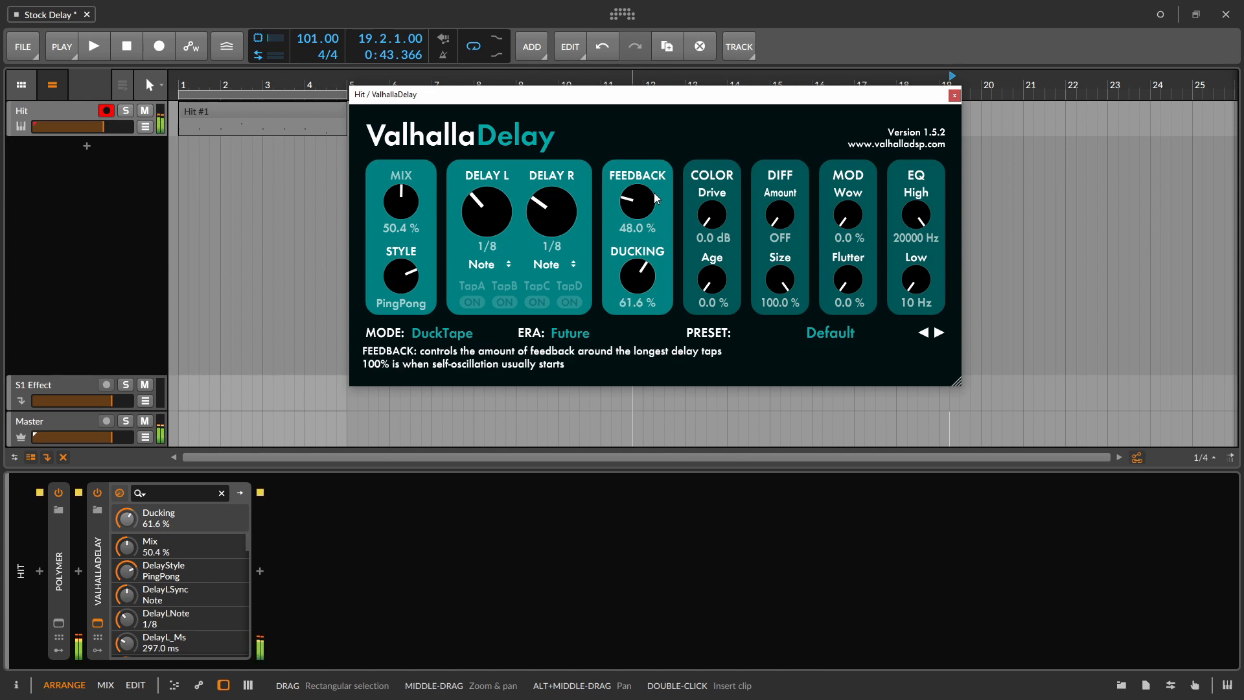
{"action": "left_click_drag", "start_coordinate": [650, 272], "coordinate": [664, 231]}
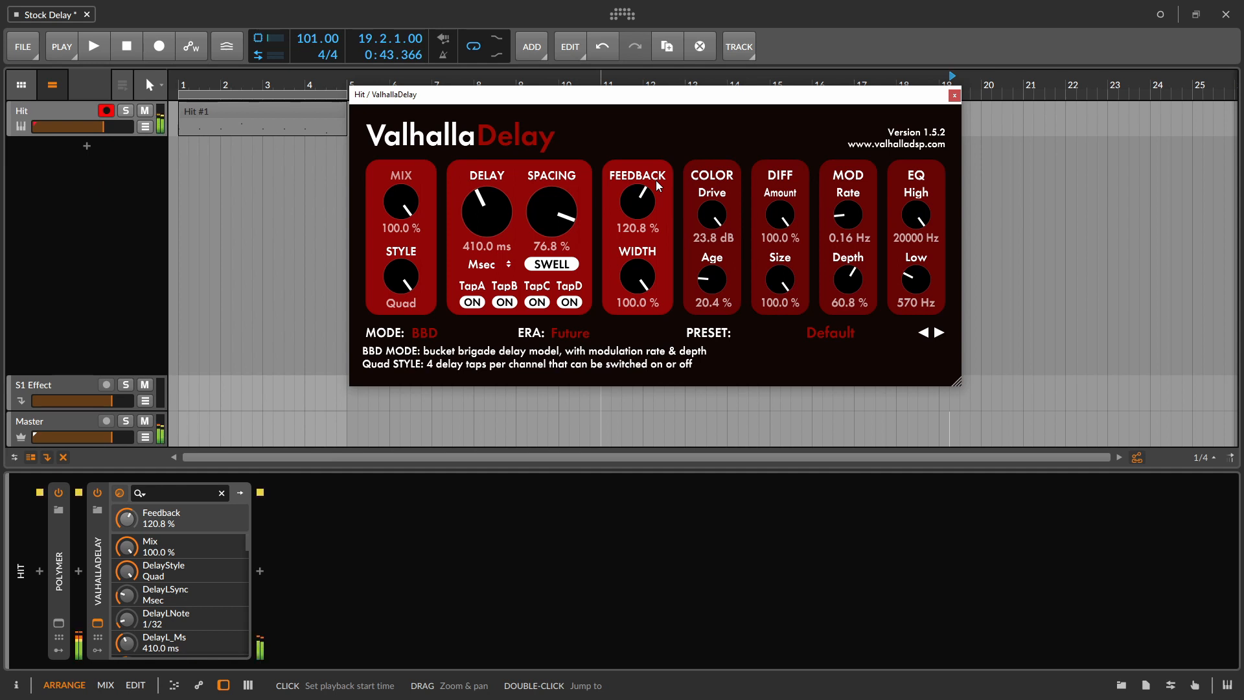
- Set the modulation rate to 0.09 Hz and depth to 88.8 %, the low EQ to 360 Hz, the delay to 402 ms and the spacing to -80 %
{"action": "mouse_move", "coordinate": [857, 212]}
{"action": "left_mouse_down"}
{"action": "mouse_move", "coordinate": [859, 174]}
{"action": "mouse_move", "coordinate": [853, 215]}
{"action": "left_mouse_up"}
{"action": "left_click_drag", "start_coordinate": [853, 278], "coordinate": [904, 295]}
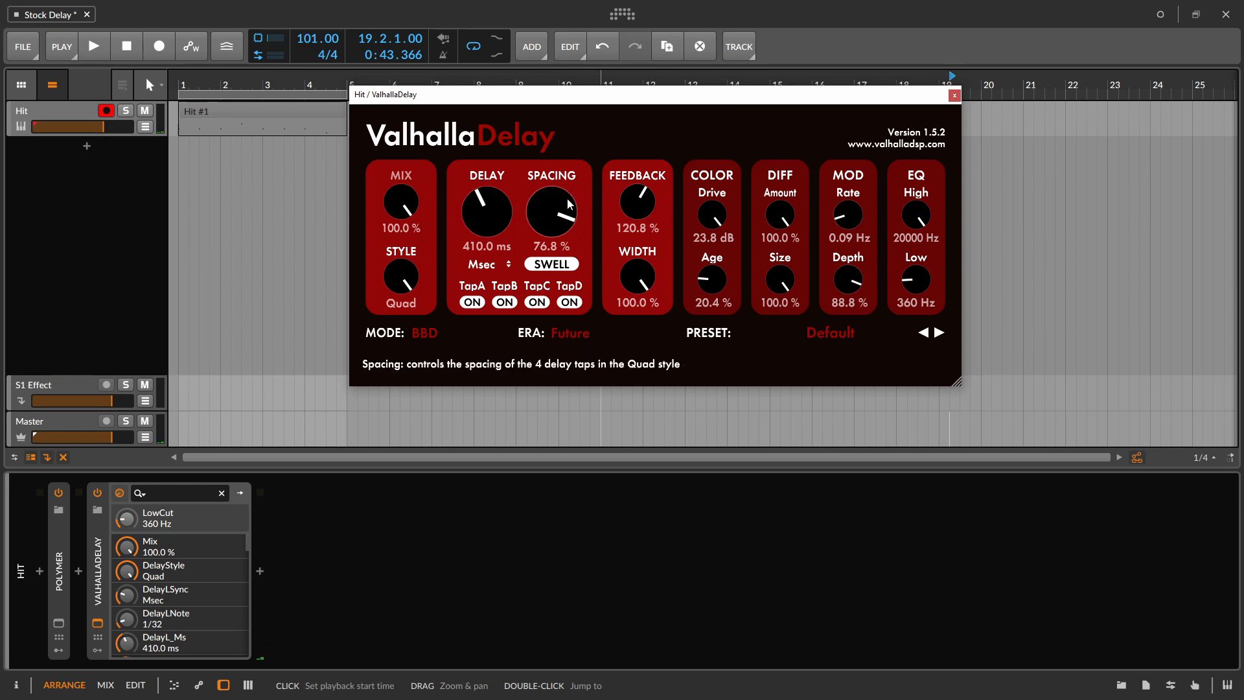
{"action": "left_click_drag", "start_coordinate": [494, 223], "coordinate": [520, 356]}
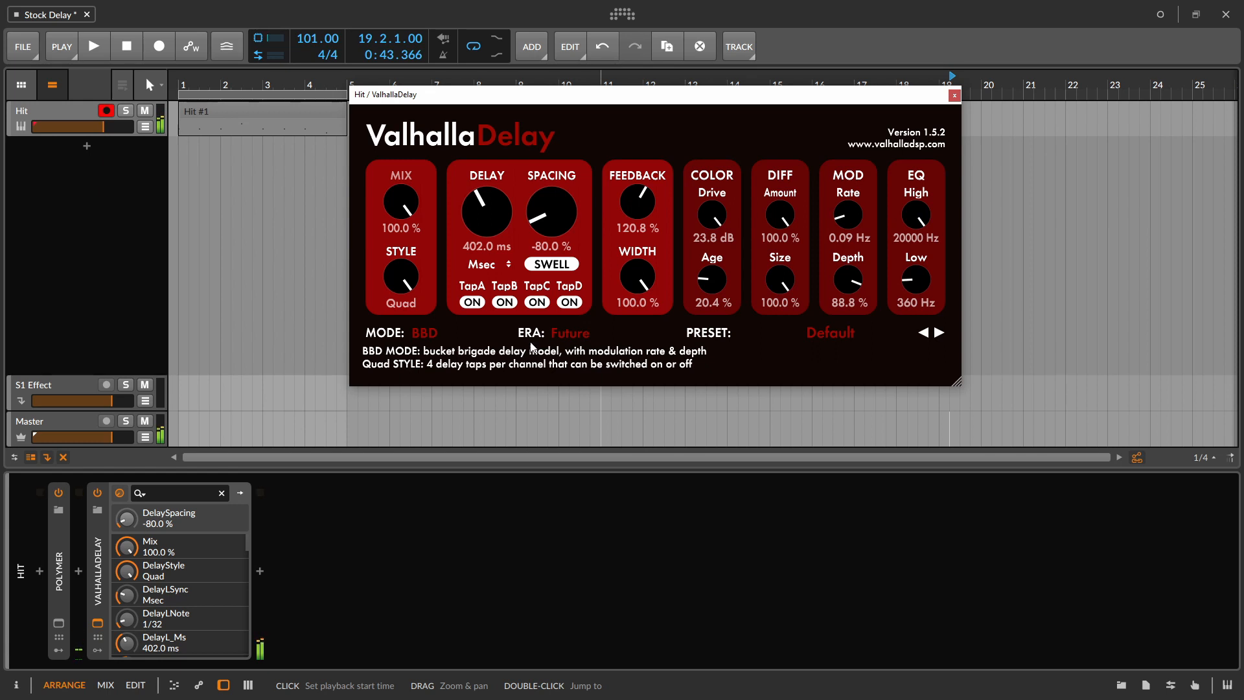
- Bypass ValhallaDelay briefly to compare with the dry sound and switch it back on
{"action": "left_click", "coordinate": [98, 493]}
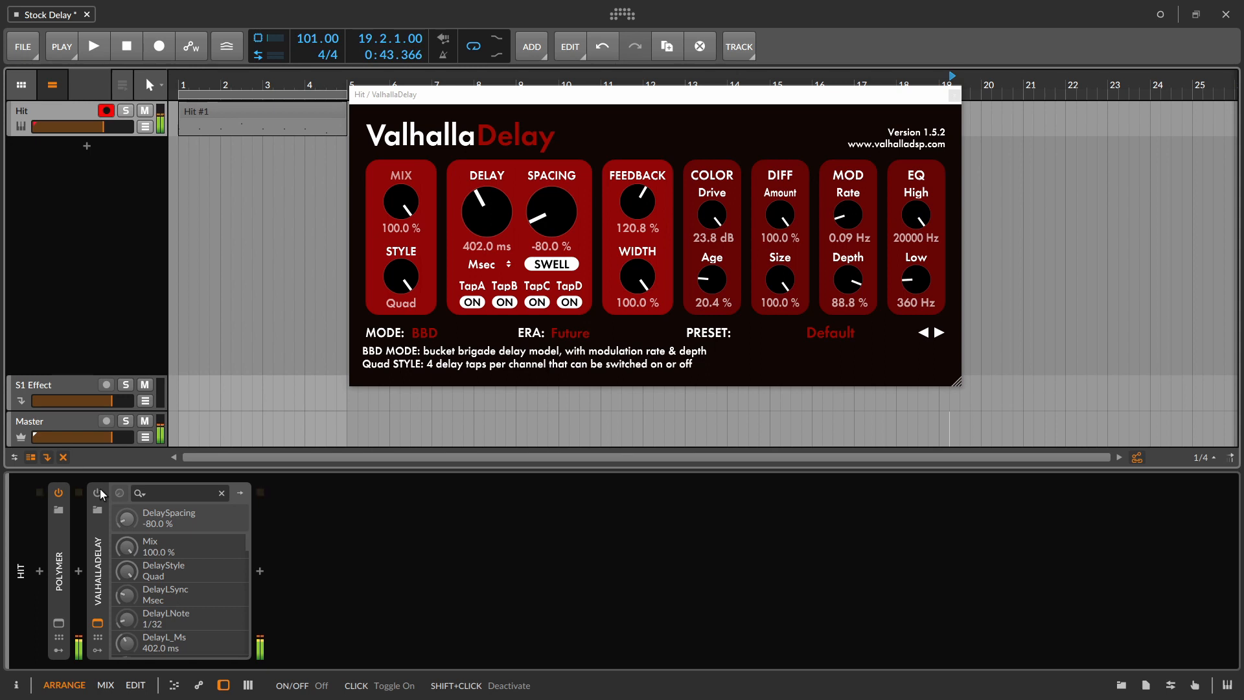
{"action": "left_click", "coordinate": [99, 493]}
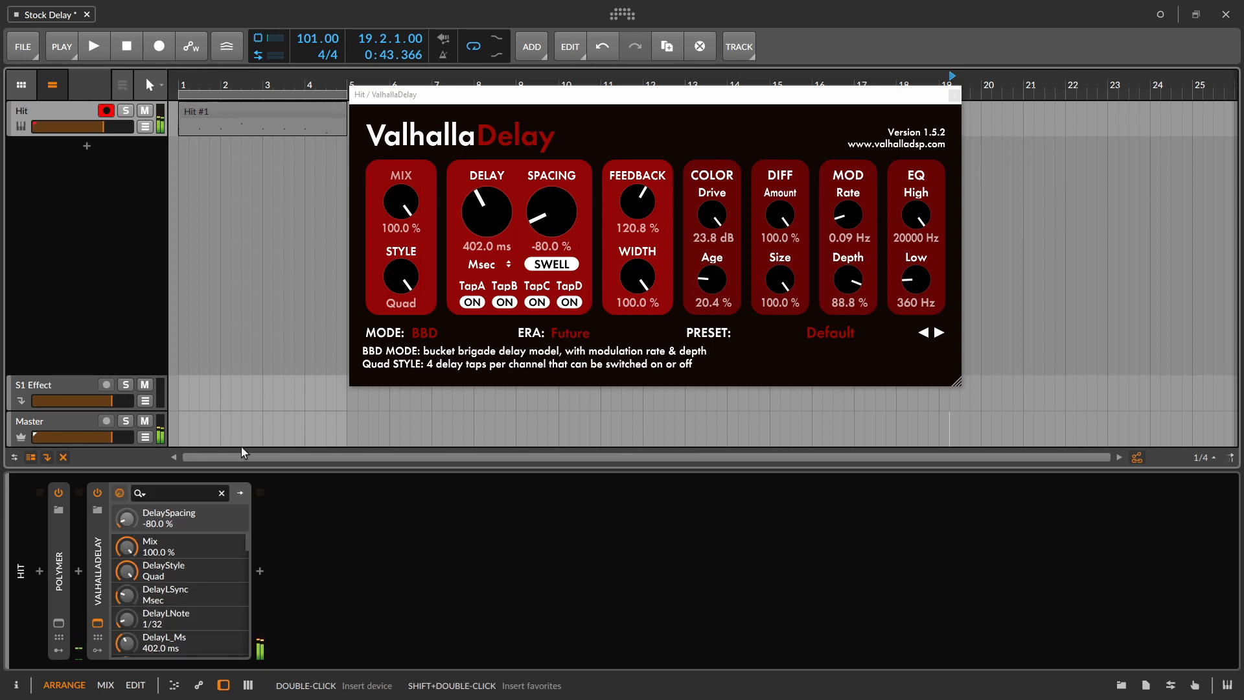
- Set ValhallaDelay's feedback to 0 %, try lowering the mix and undo that change, and close the plugin window
{"action": "left_click_drag", "start_coordinate": [654, 192], "coordinate": [588, 586]}
{"action": "left_click_drag", "start_coordinate": [400, 197], "coordinate": [322, 619]}
{"action": "key", "text": "ctrl+z"}
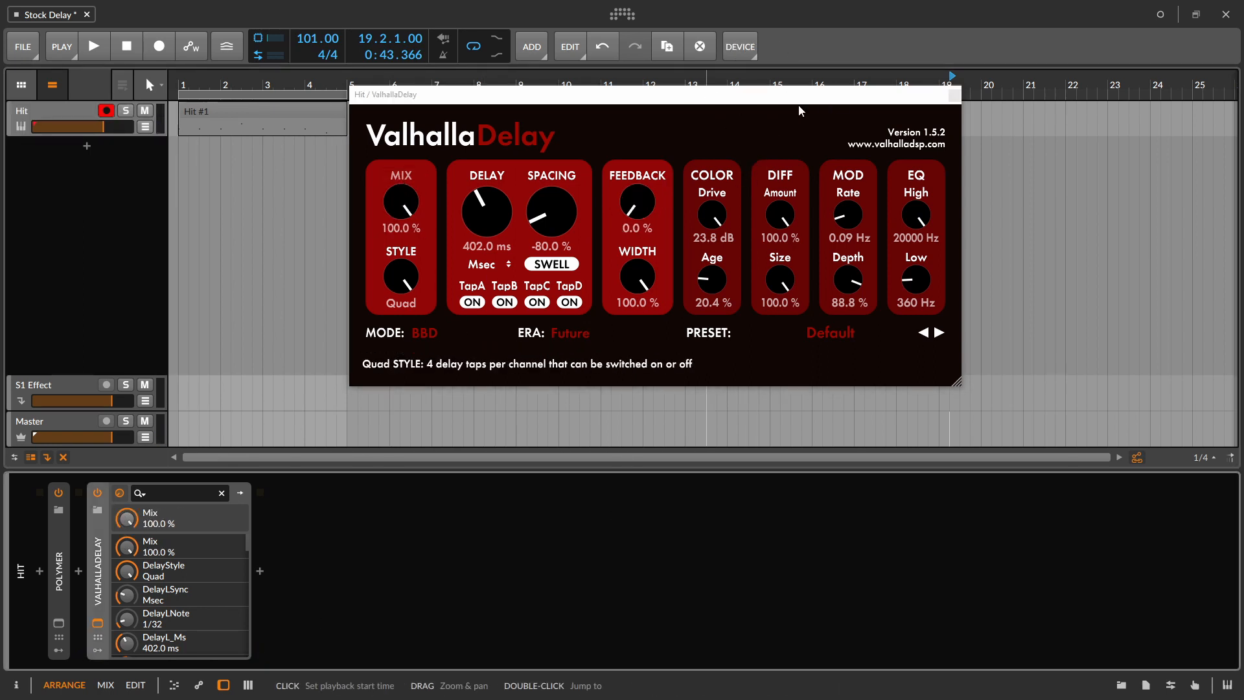
{"action": "left_click", "coordinate": [955, 96]}
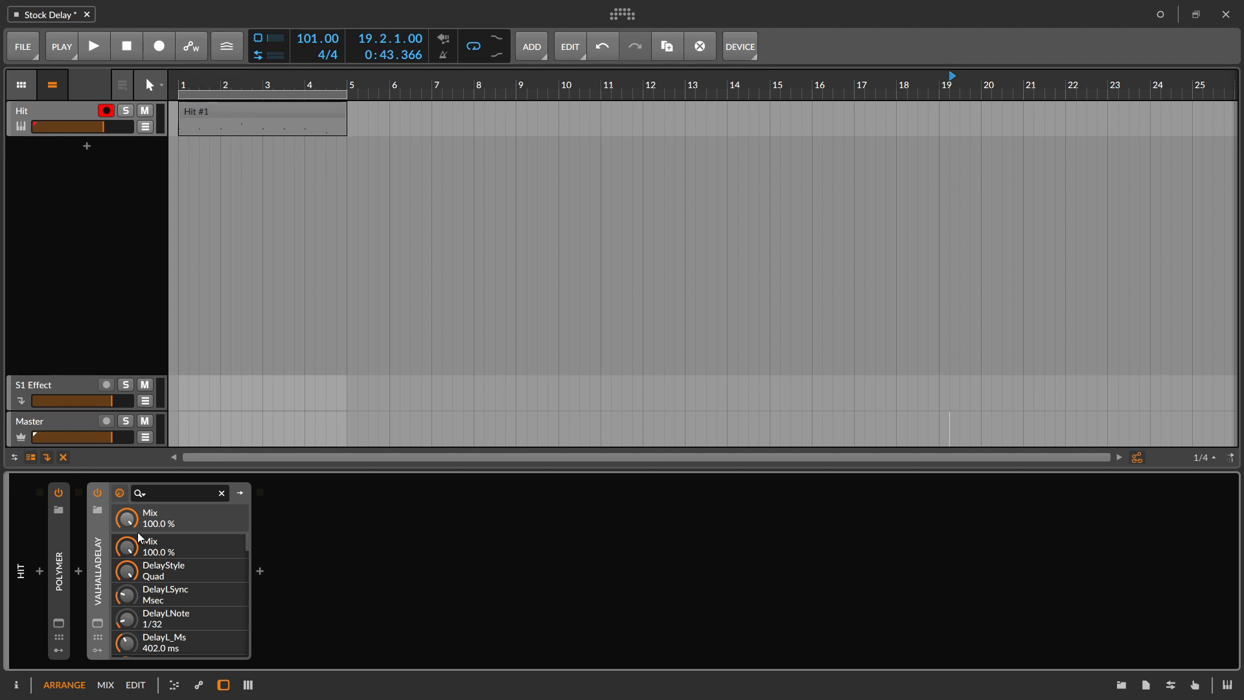
- Reopen ValhallaDelay, switch its mode to HiFi with the spacing at -17.6 %, and close its window
{"action": "left_click", "coordinate": [97, 623]}
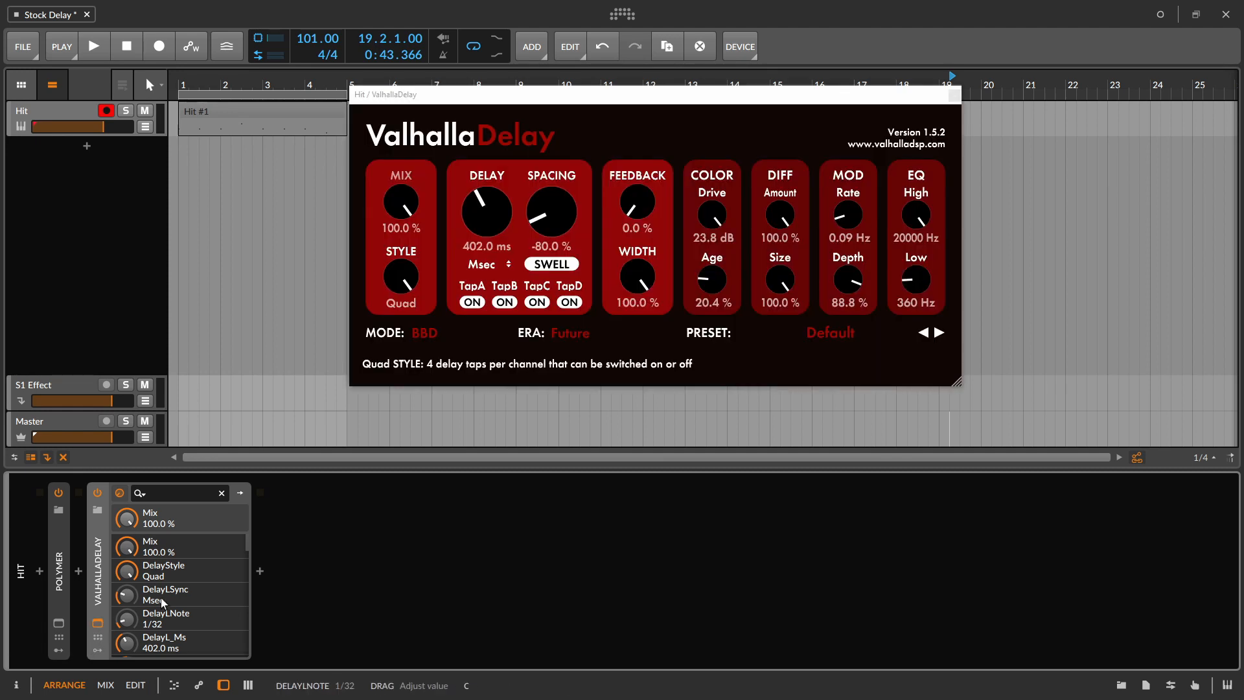
{"action": "left_click_drag", "start_coordinate": [401, 278], "coordinate": [425, 286]}
{"action": "left_click", "coordinate": [434, 334]}
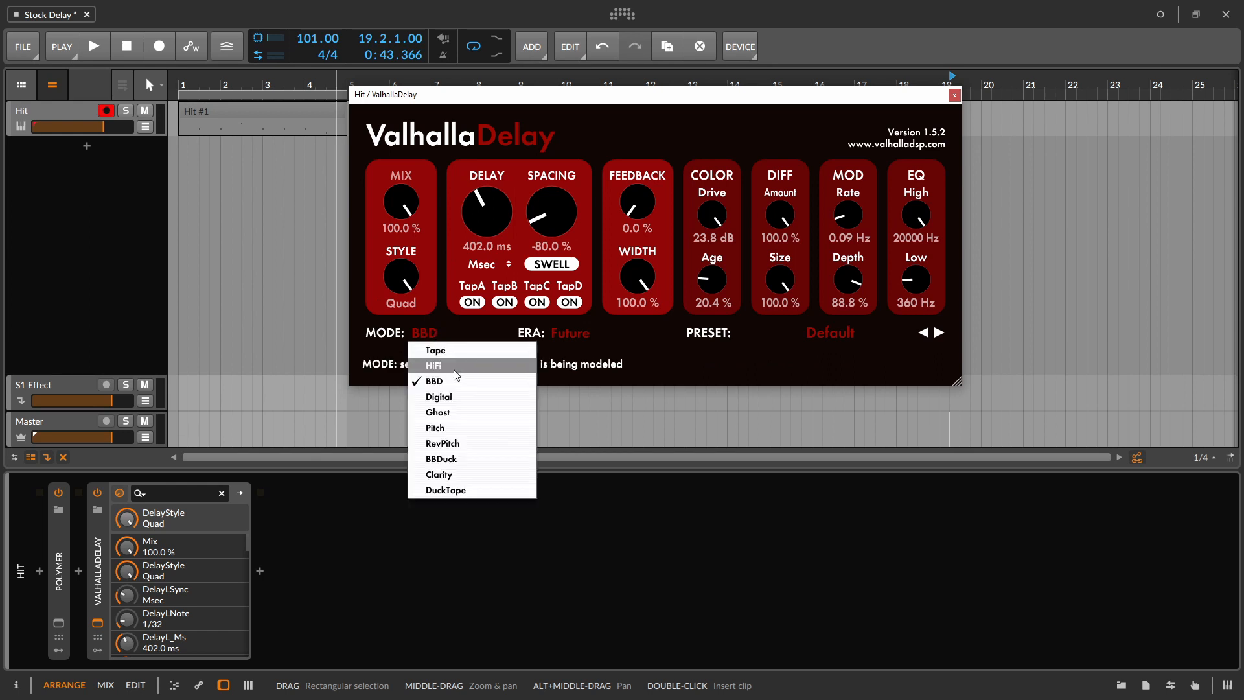
{"action": "left_click", "coordinate": [457, 366]}
{"action": "left_click_drag", "start_coordinate": [532, 224], "coordinate": [559, 172]}
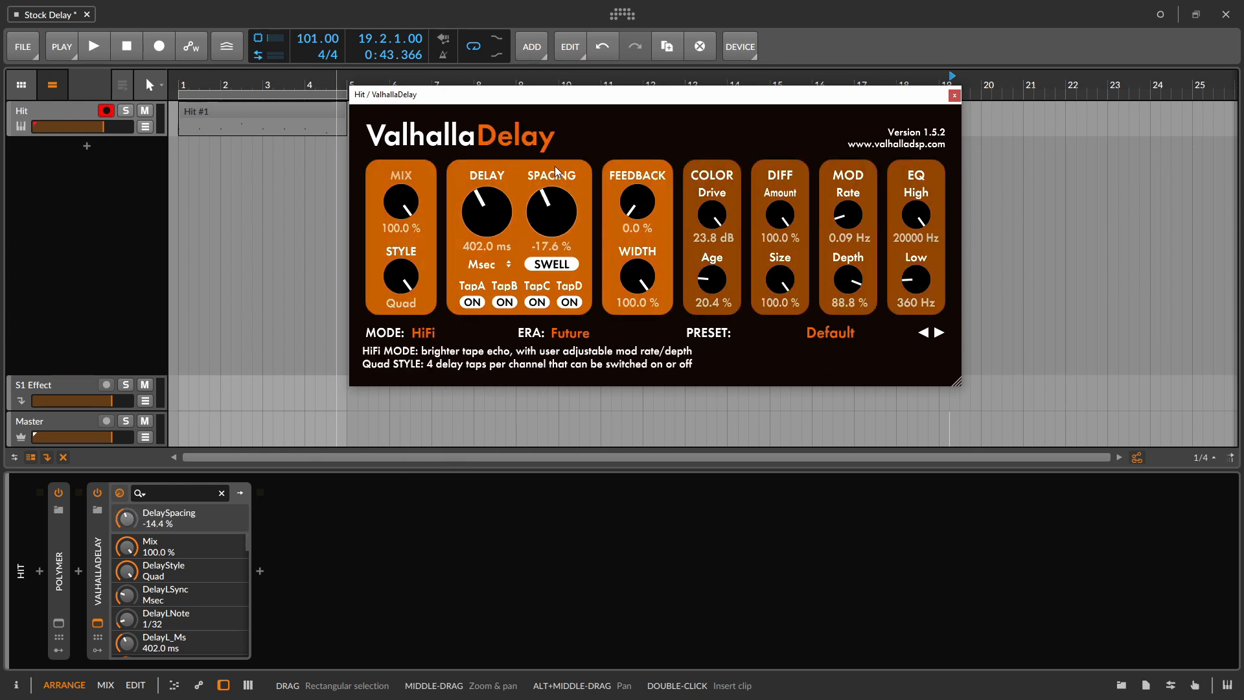
{"action": "left_click", "coordinate": [954, 96]}
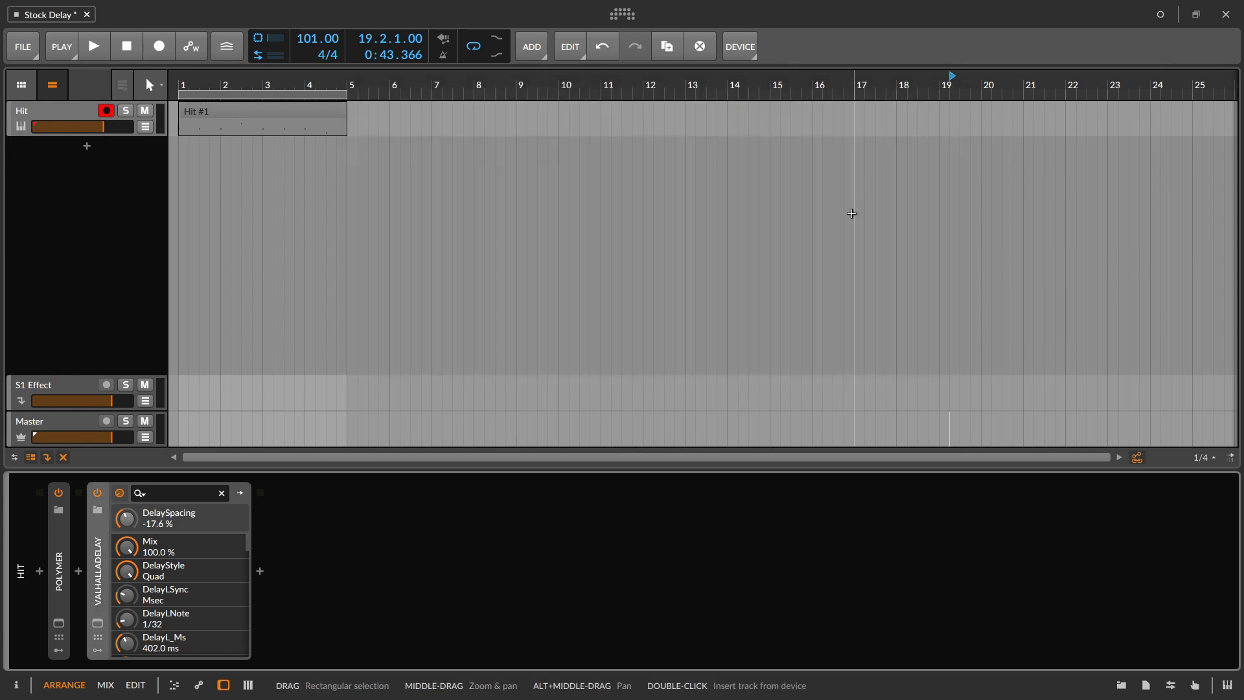